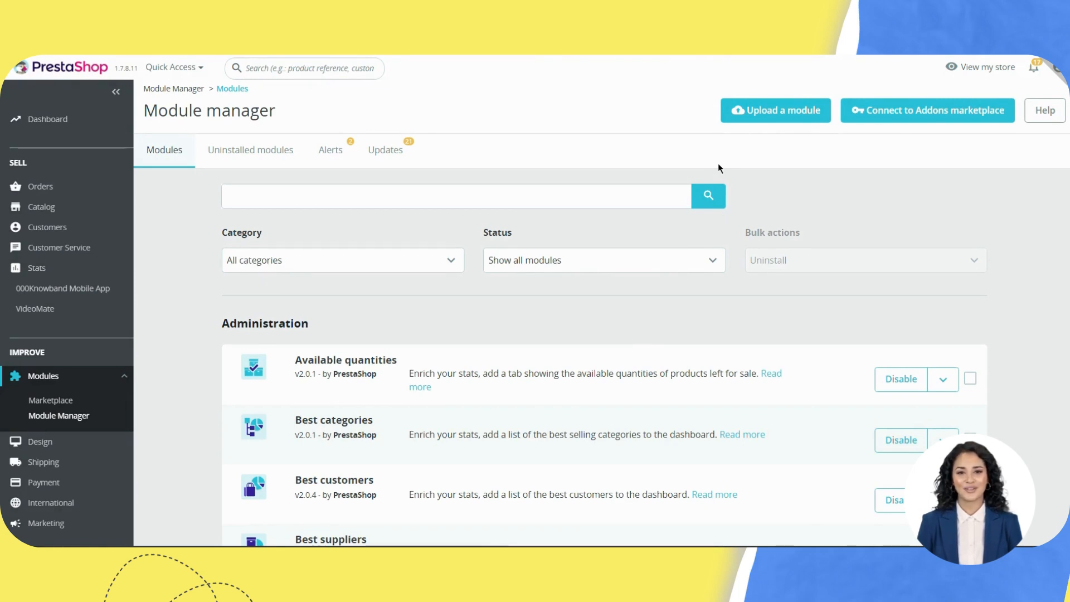
# Step: Open the Upload a module window from the Module Manager
pyautogui.click(764, 114)
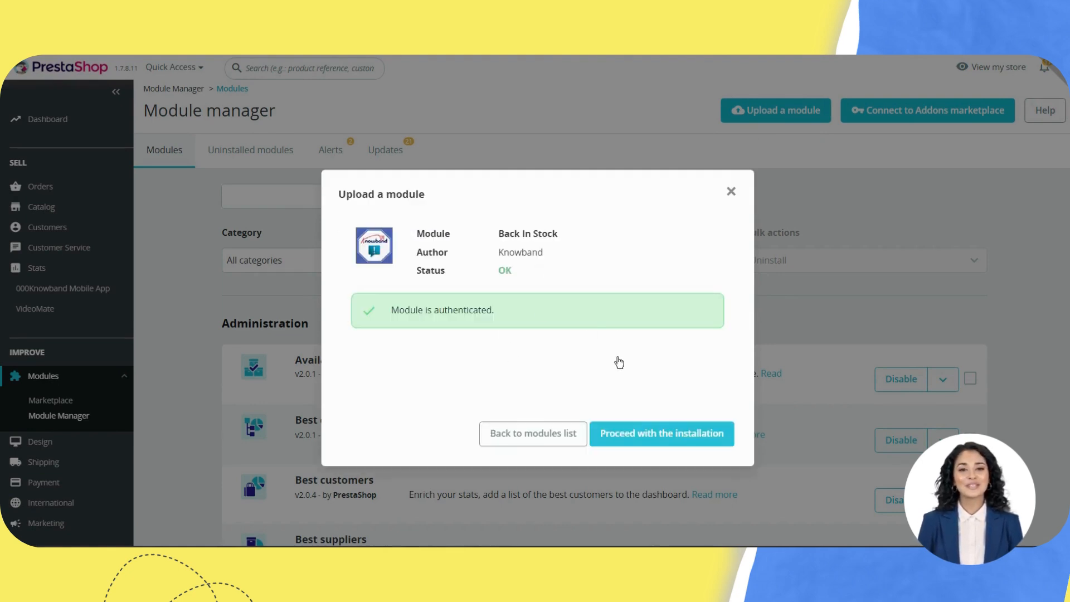
# Step: Proceed with installing the uploaded Knowband Back In Stock module
pyautogui.click(650, 434)
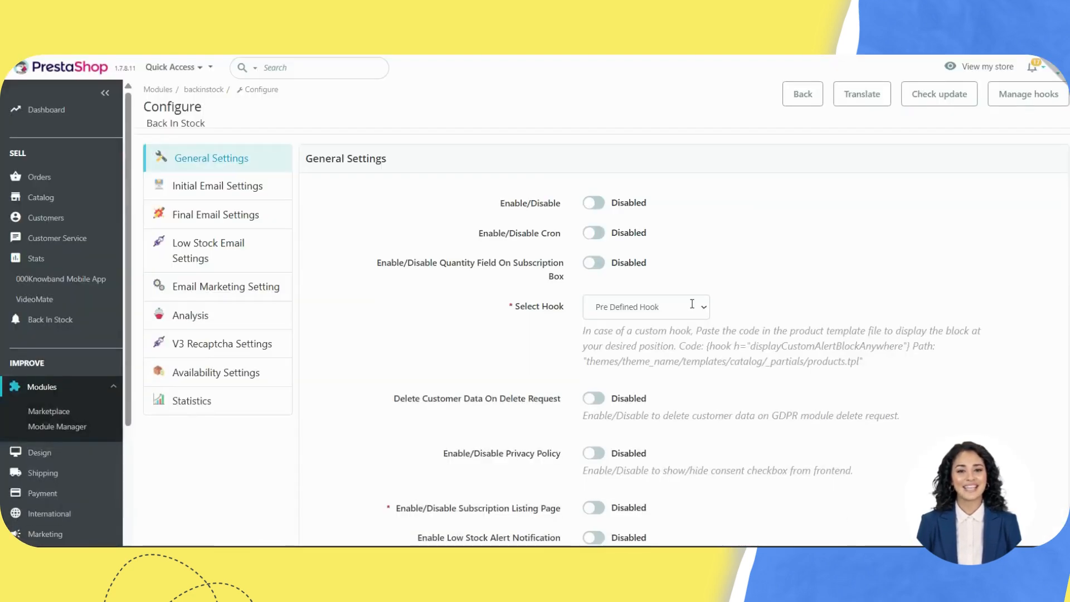
# Step: Turn on the Back In Stock Enable/Disable toggle and save the General Settings
pyautogui.click(593, 204)
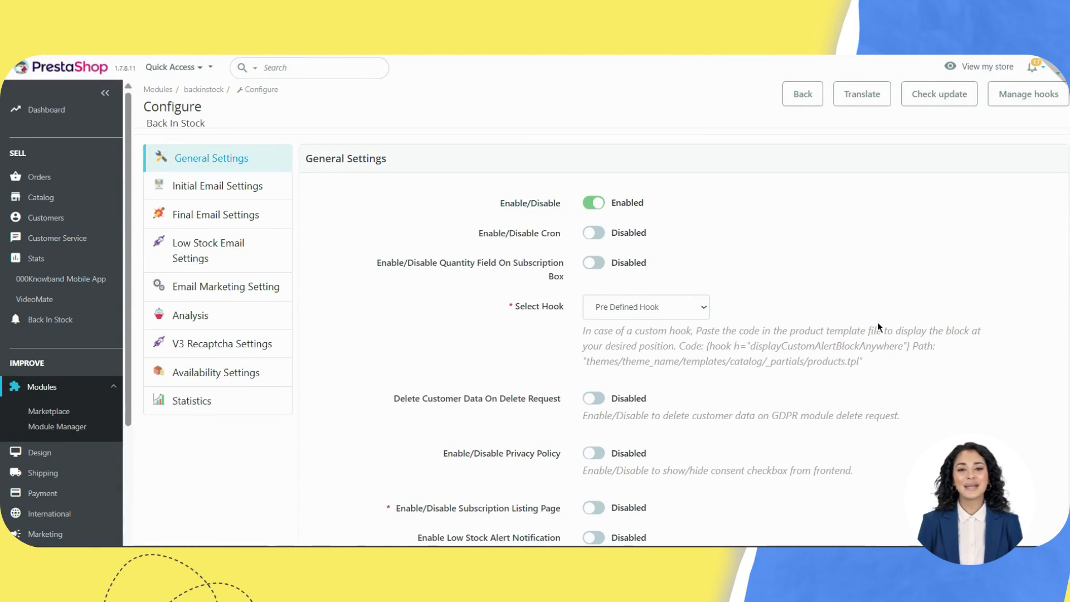
pyautogui.scroll(-15, 879, 327)
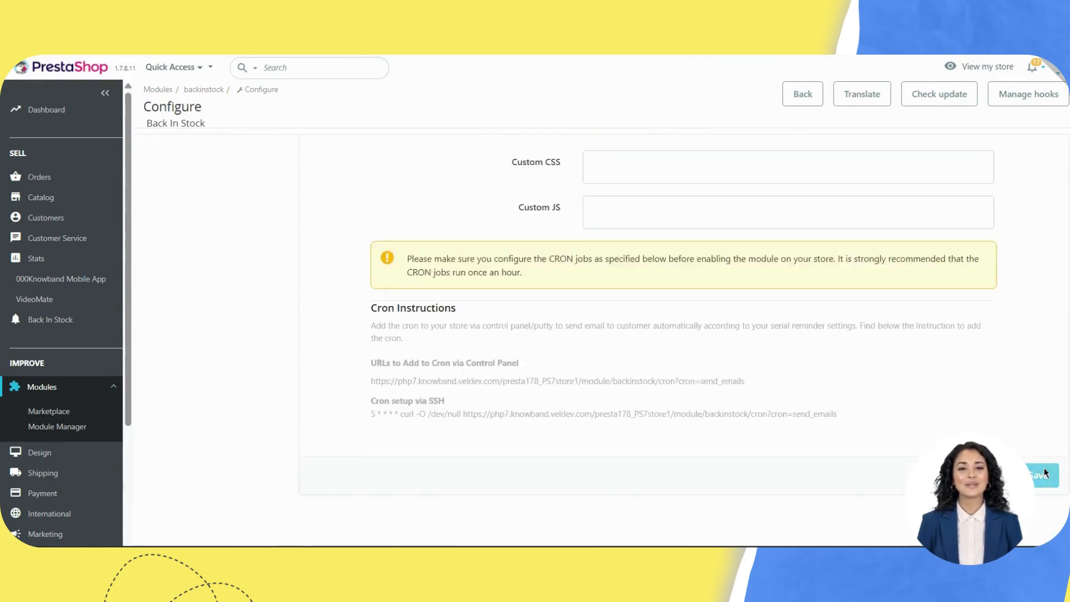
pyautogui.click(1044, 473)
pyautogui.moveTo(218, 161); pyautogui.dragTo(343, 169)
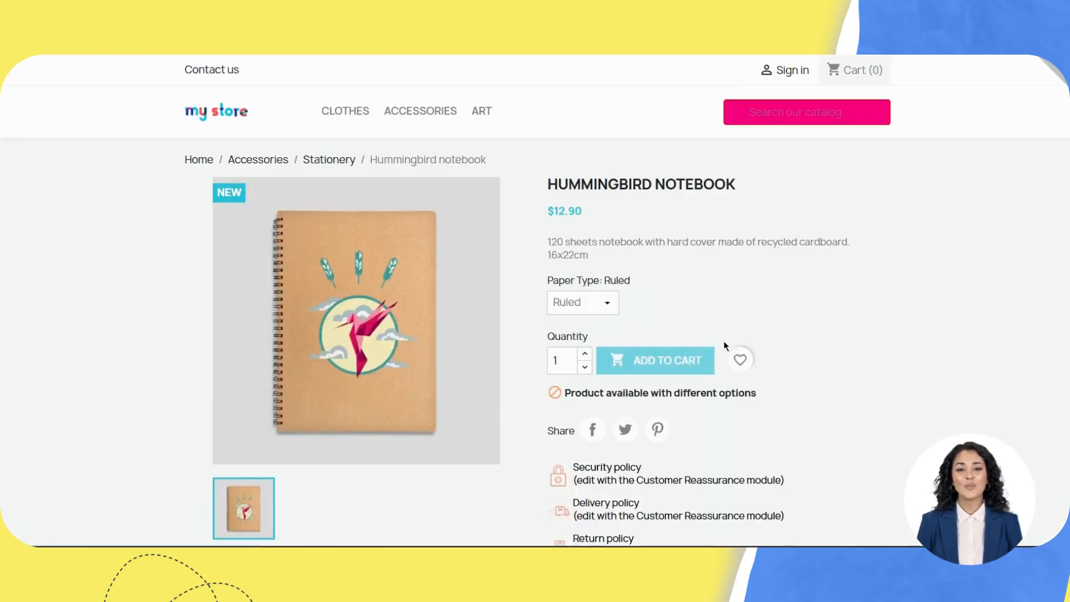
pyautogui.scroll(-2, 723, 340)
pyautogui.moveTo(604, 304); pyautogui.dragTo(744, 308)
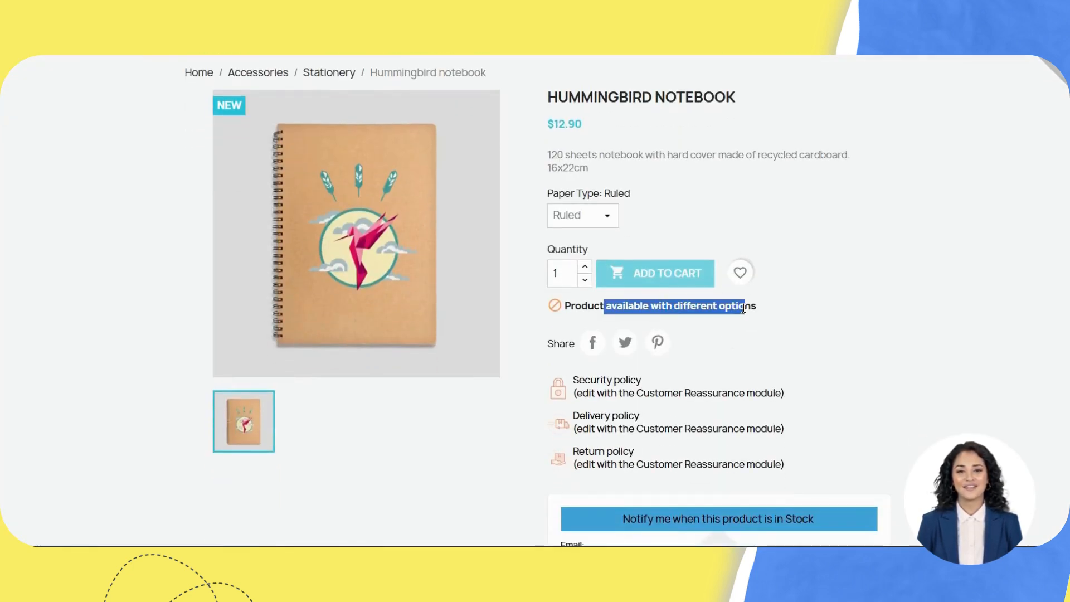
pyautogui.click(791, 333)
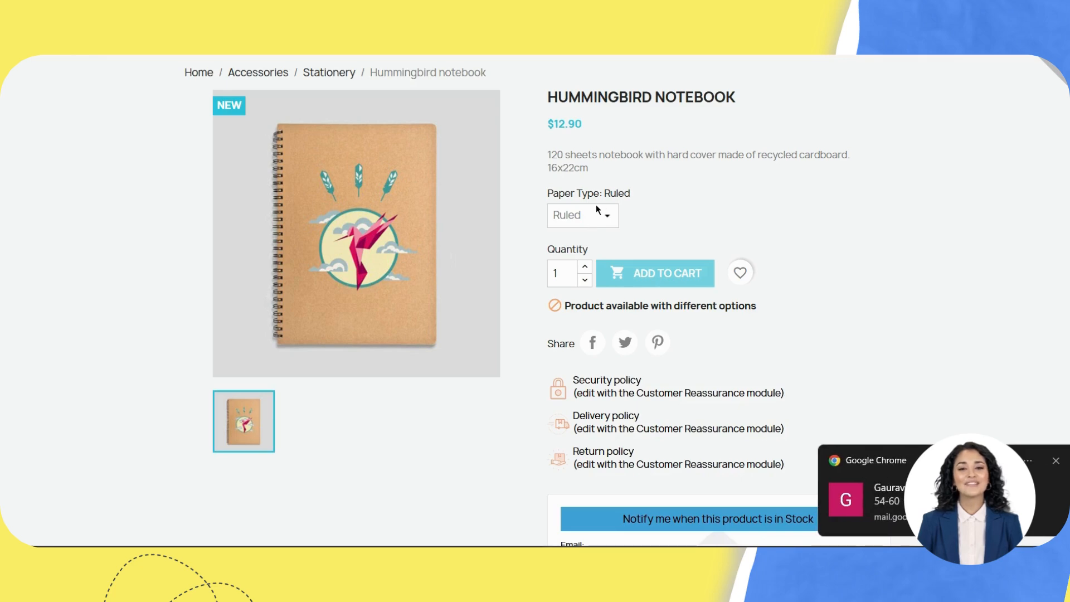
pyautogui.scroll(-3, 624, 413)
pyautogui.click(630, 413)
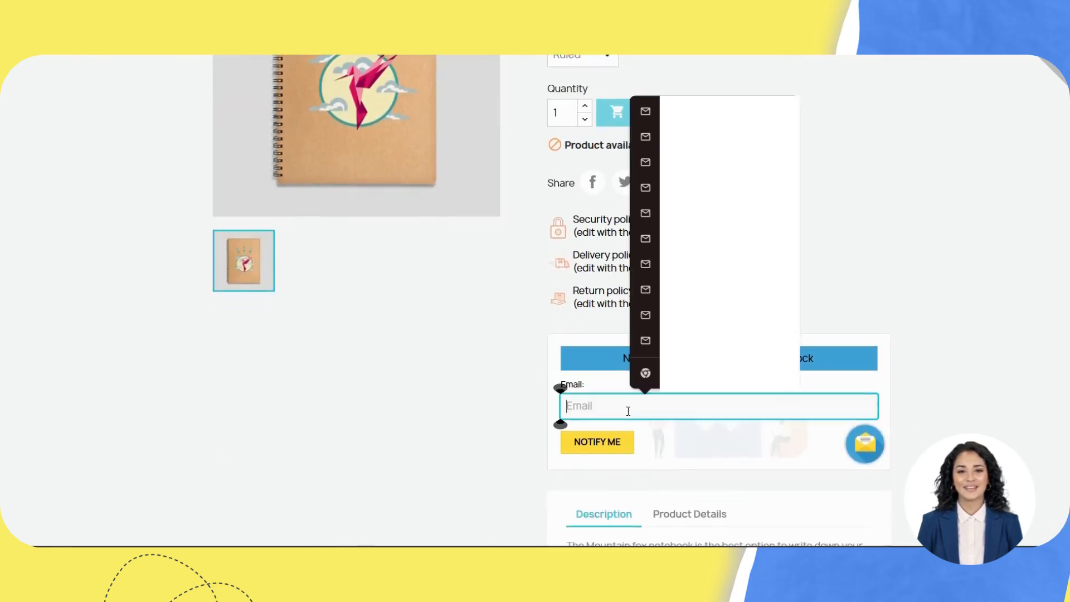
pyautogui.click(500, 384)
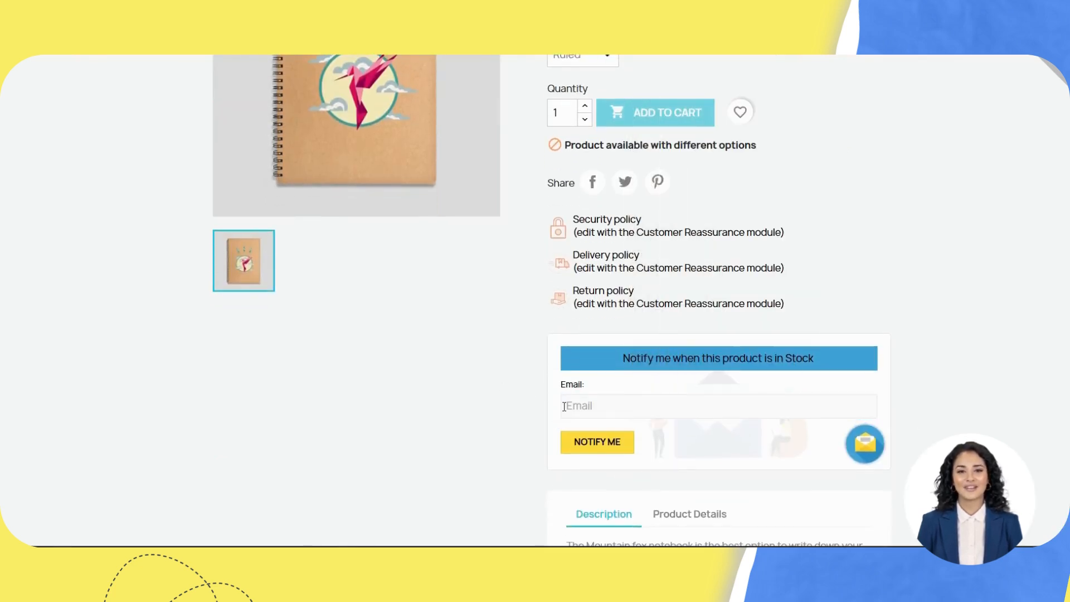
pyautogui.scroll(-1, 574, 393)
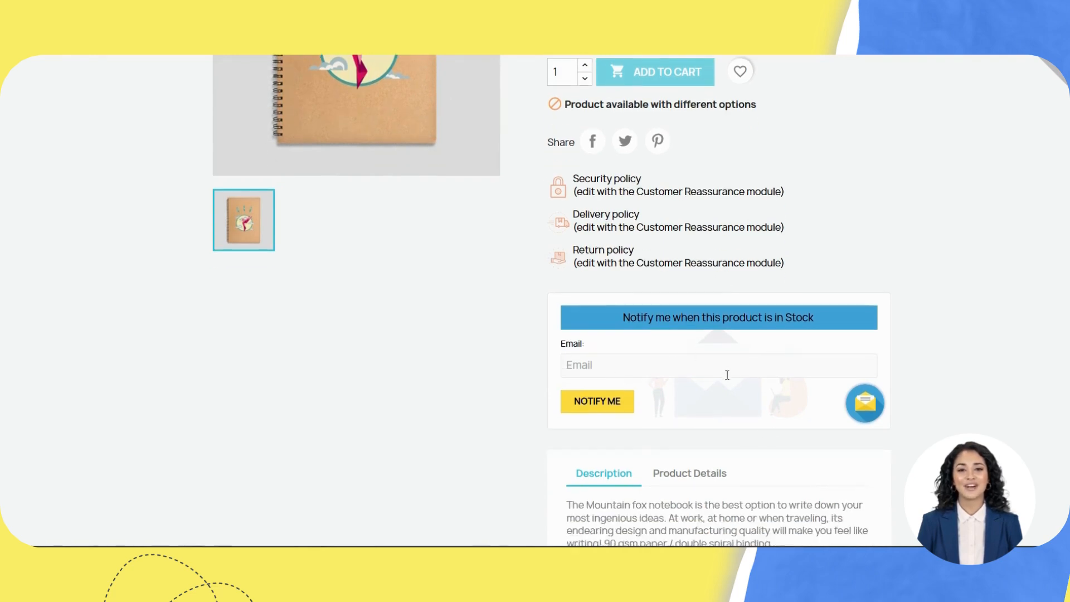
pyautogui.scroll(1, 726, 375)
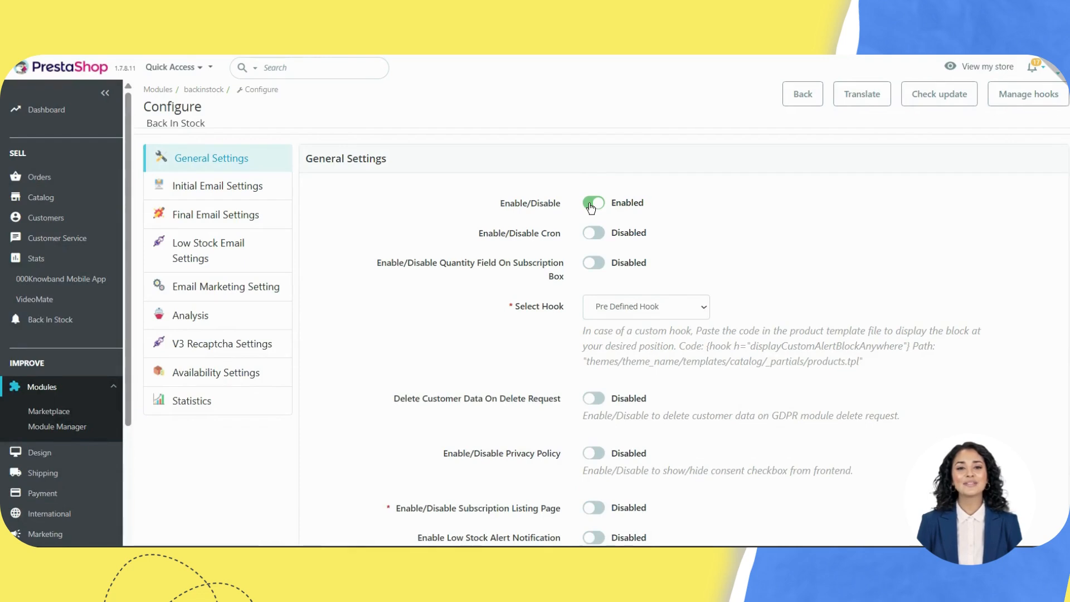
# Step: Disable the Back In Stock module and save the setting
pyautogui.click(591, 202)
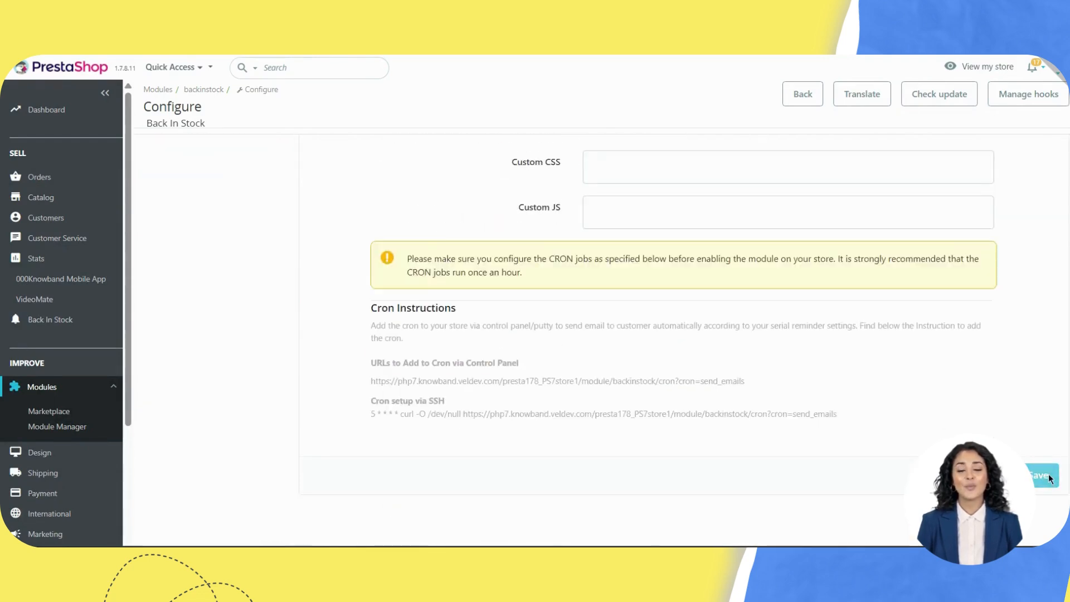
pyautogui.click(1046, 476)
pyautogui.moveTo(259, 159); pyautogui.dragTo(383, 166)
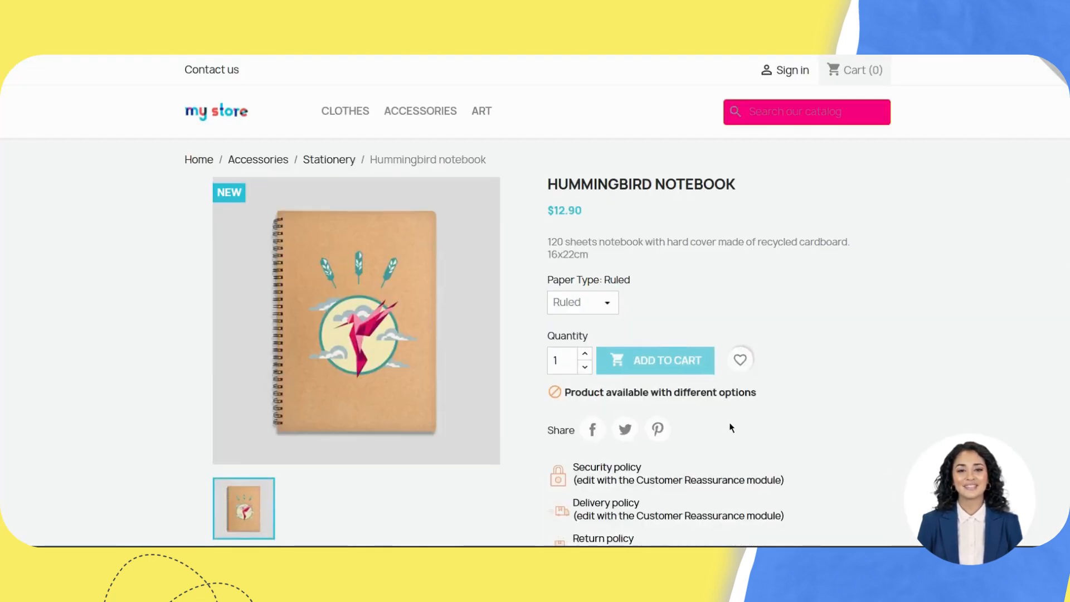
# Step: Re-enable the Back In Stock module and review the Cron setting
pyautogui.scroll(-5, 731, 428)
pyautogui.scroll(-2, 730, 426)
pyautogui.scroll(5, 728, 424)
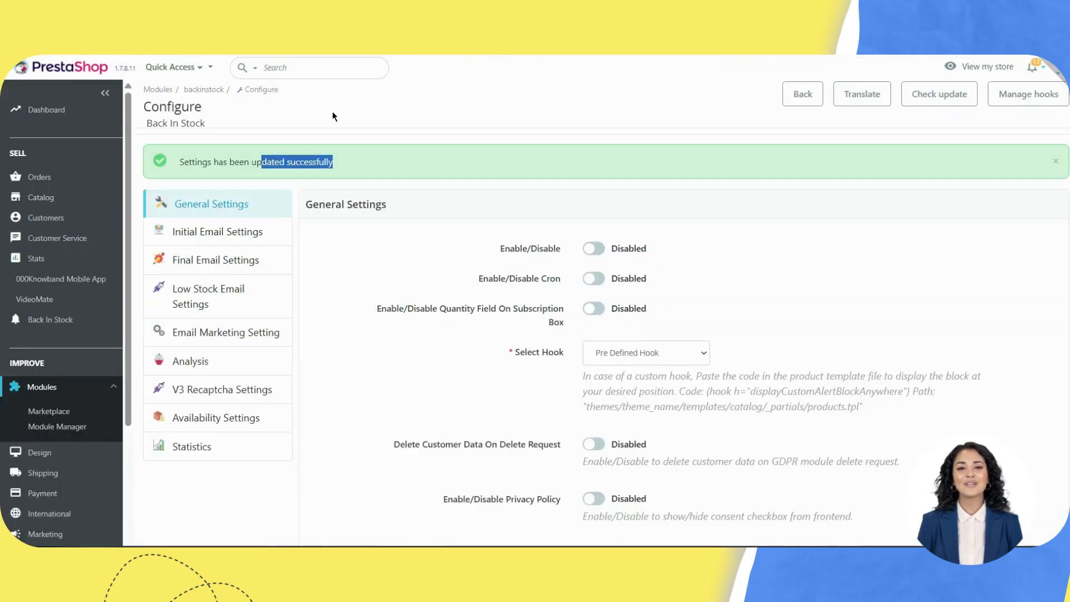
pyautogui.click(592, 248)
pyautogui.scroll(-12, 592, 248)
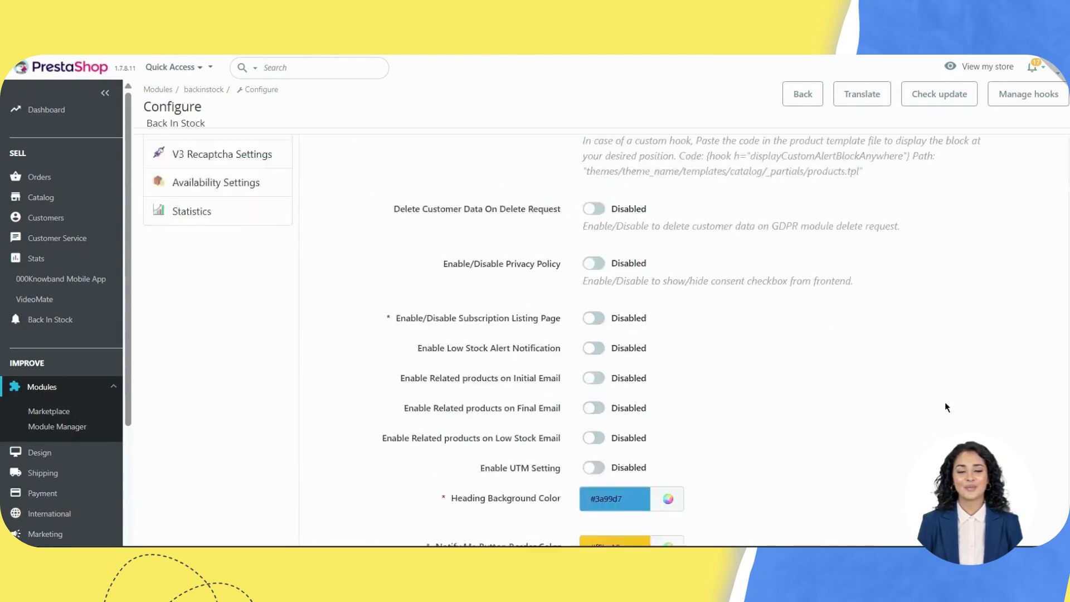
pyautogui.scroll(-5, 881, 538)
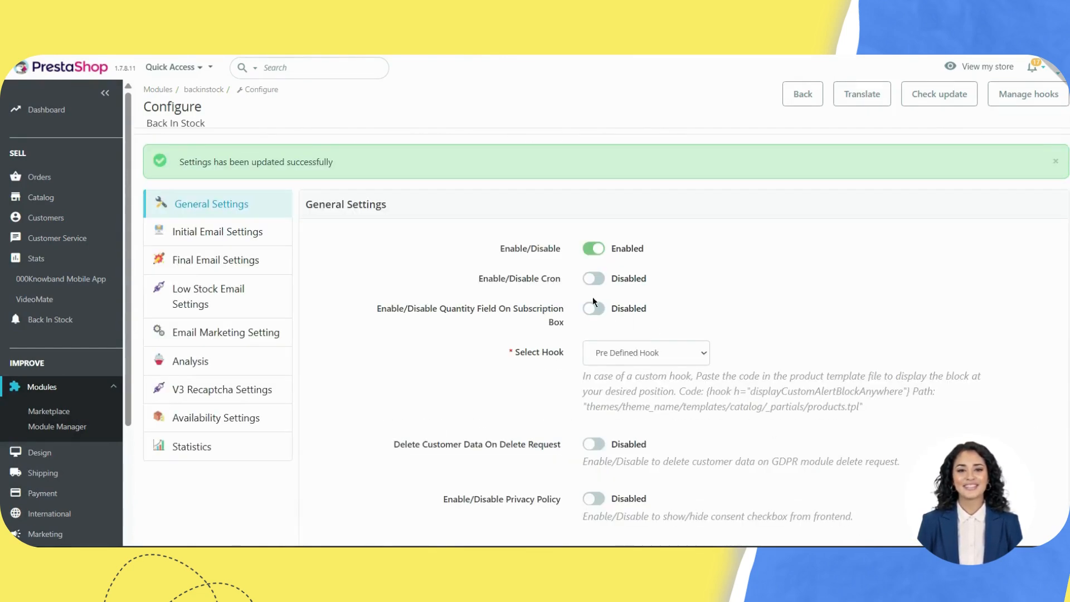
pyautogui.tripleClick(526, 276)
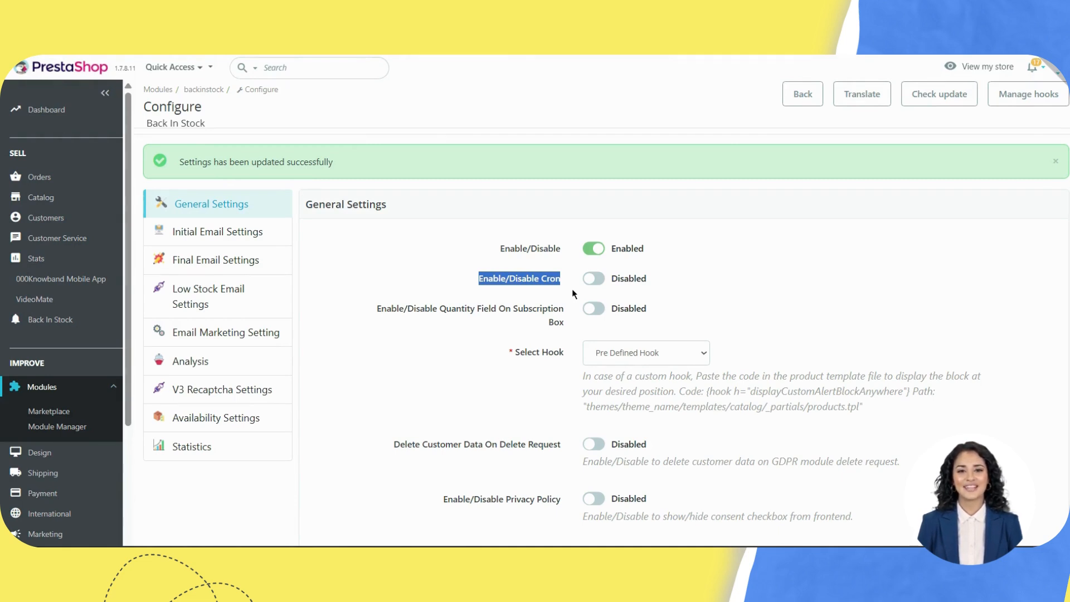
# Step: Enable the quantity field on the subscription box, leave Cron off, and save
pyautogui.click(590, 287)
pyautogui.click(591, 286)
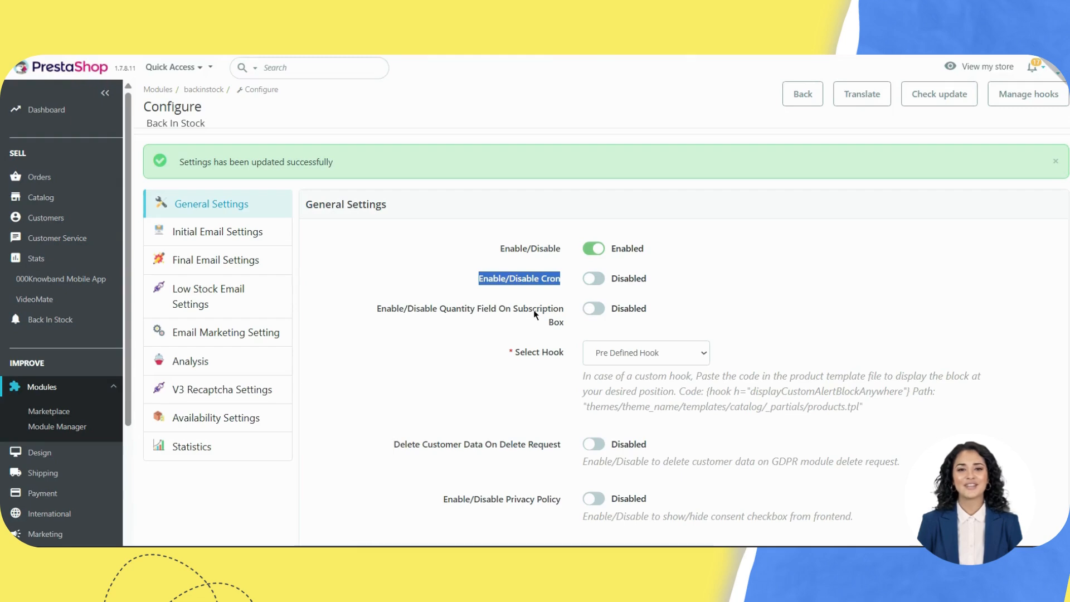
pyautogui.click(592, 310)
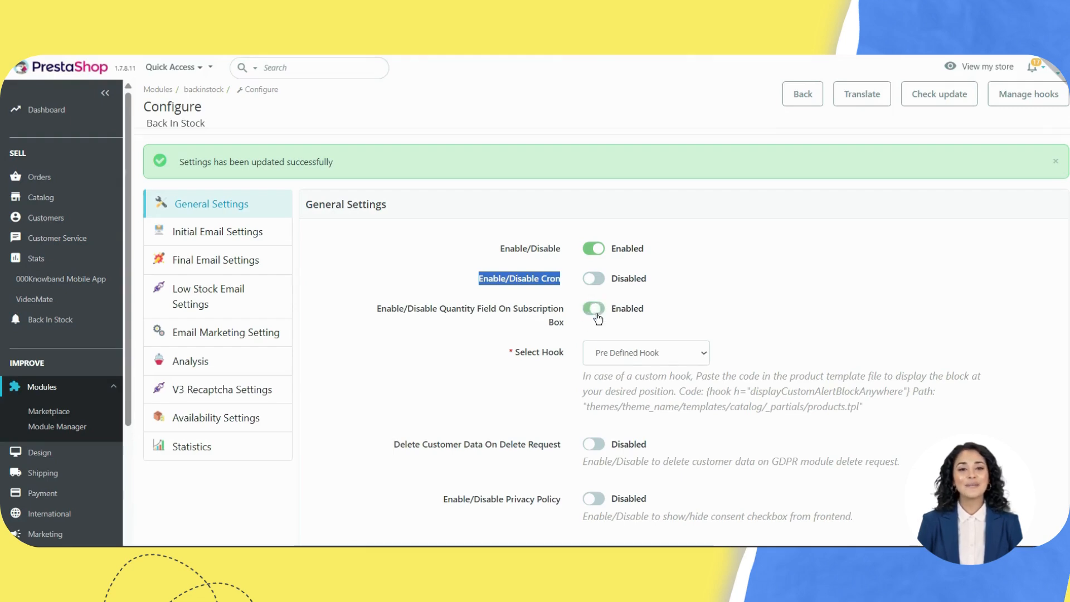
pyautogui.scroll(-15, 912, 358)
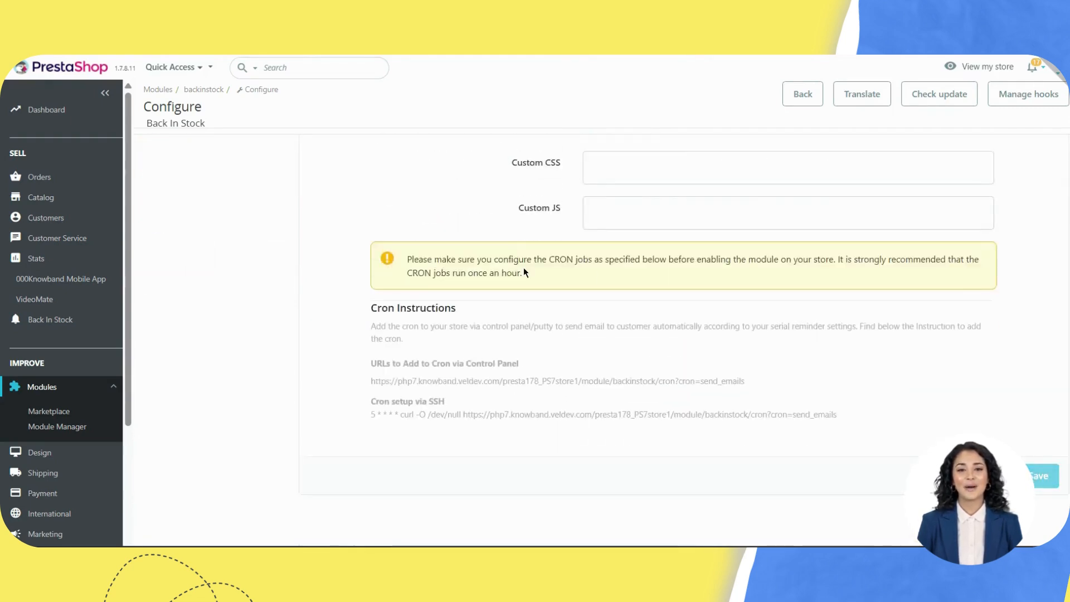
pyautogui.click(1040, 475)
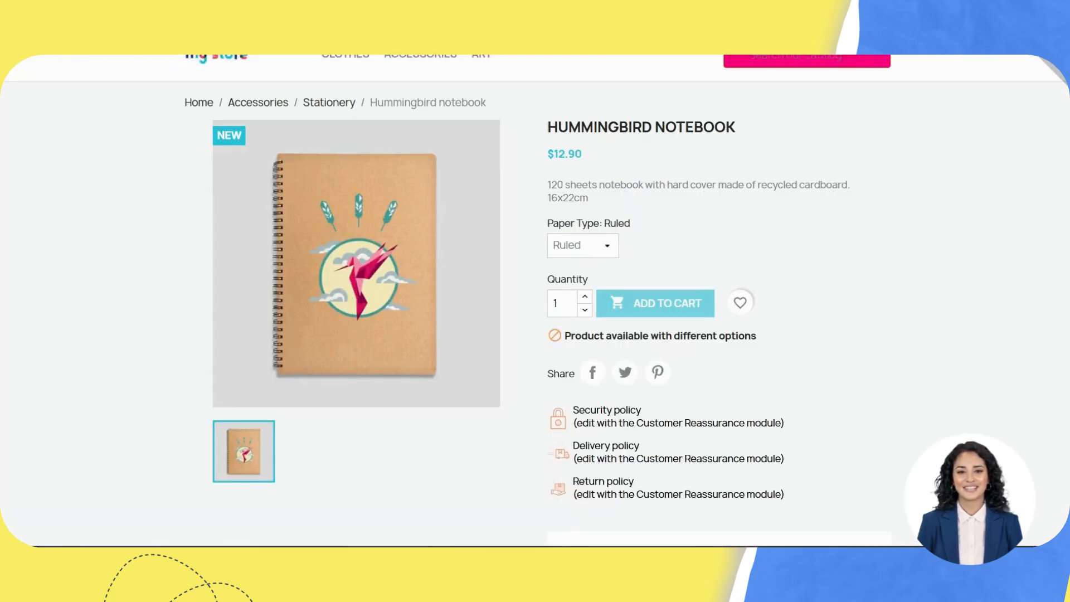
# Step: Request a Hummingbird notebook back-in-stock alert for quantity 2 using the customer's e-mail address
pyautogui.scroll(-1, 451, 59)
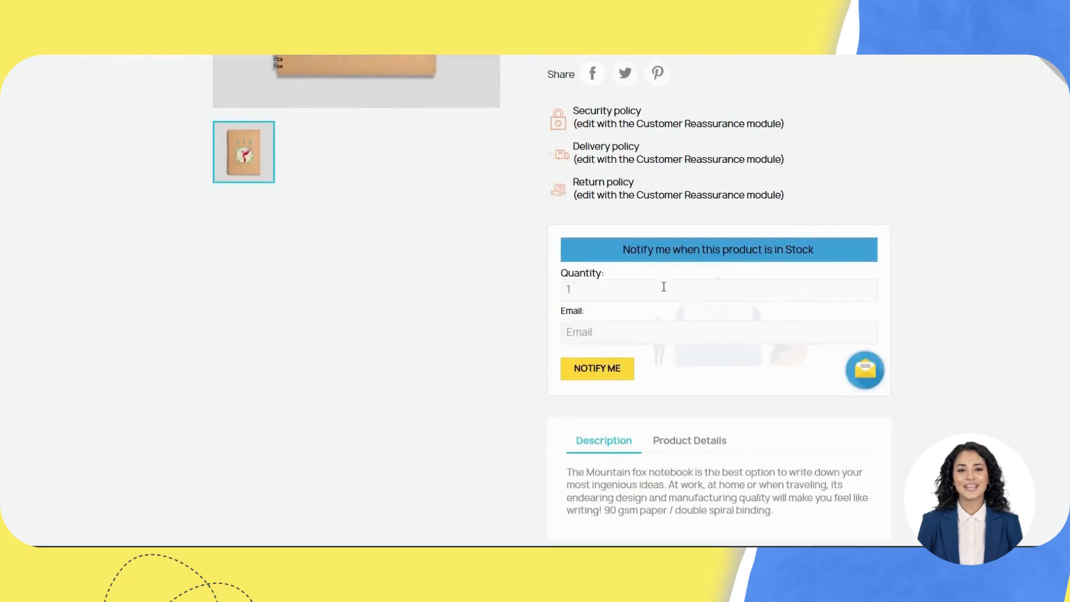
pyautogui.click(614, 290)
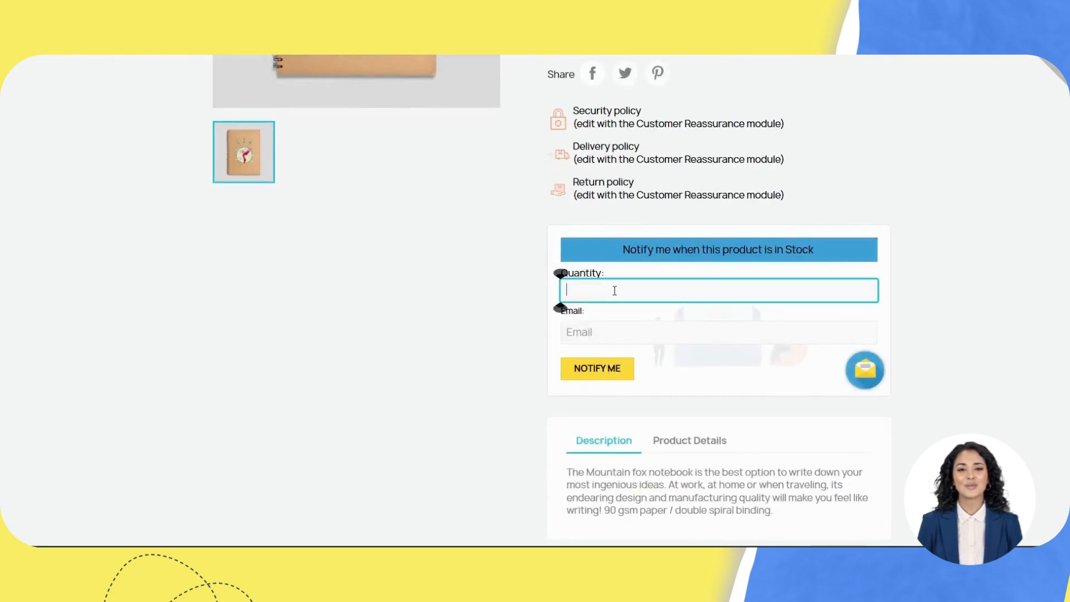
pyautogui.click(570, 276)
pyautogui.click(603, 340)
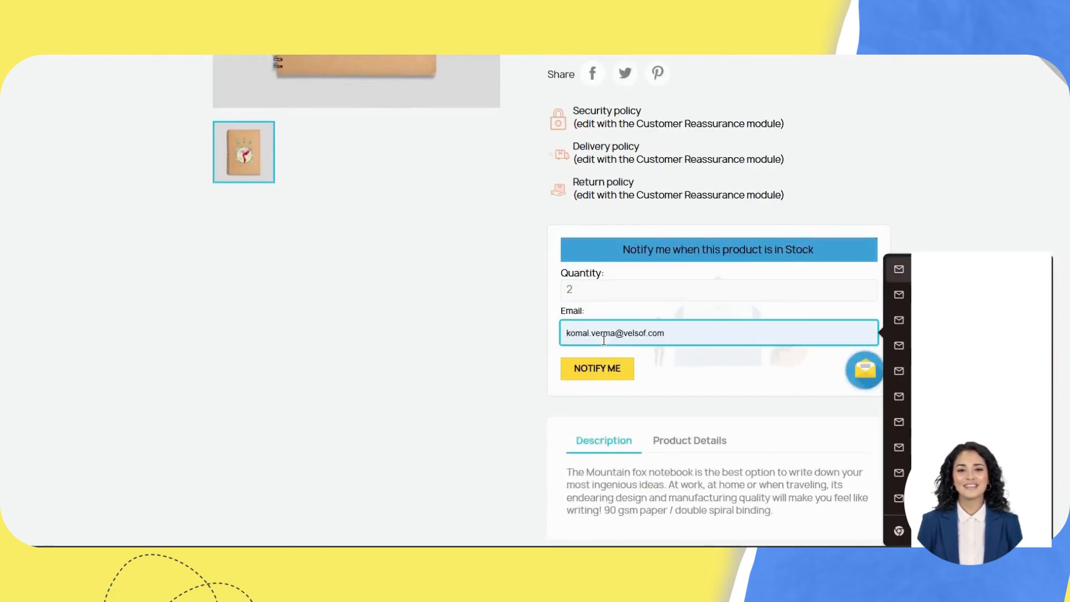
pyautogui.click(598, 368)
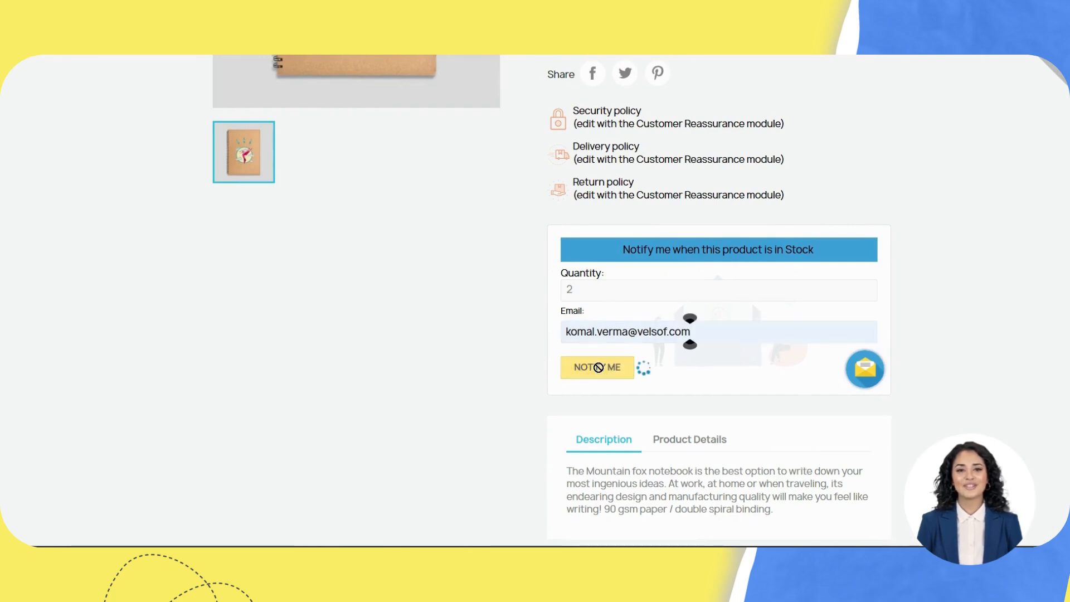
pyautogui.moveTo(576, 353); pyautogui.dragTo(687, 359)
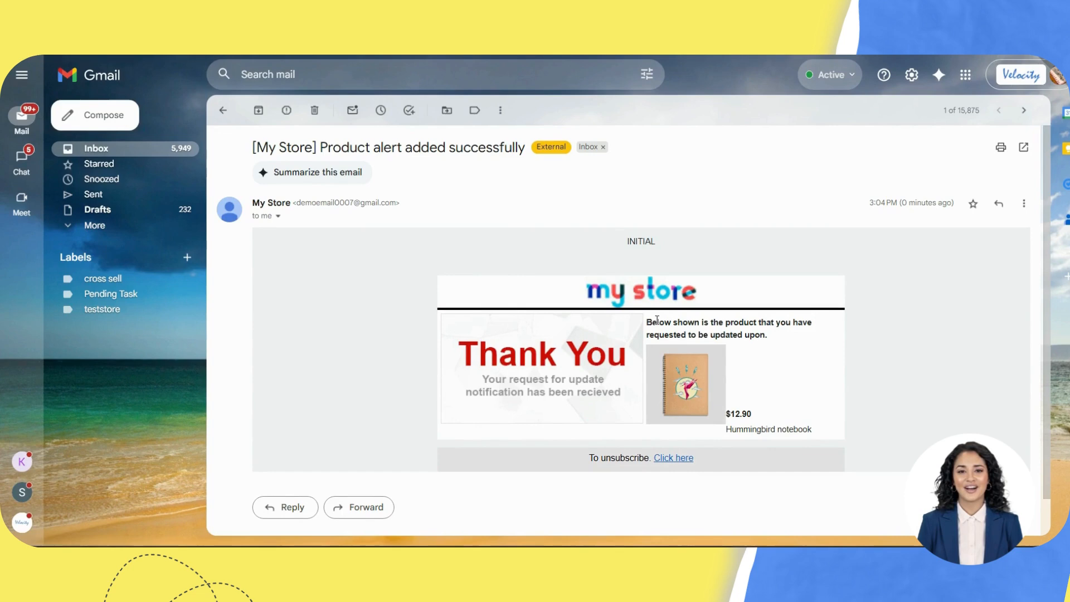
# Step: Review the confirmation email's subject and the requested Hummingbird notebook details
pyautogui.moveTo(657, 320); pyautogui.dragTo(779, 344)
pyautogui.scroll(-1, 780, 415)
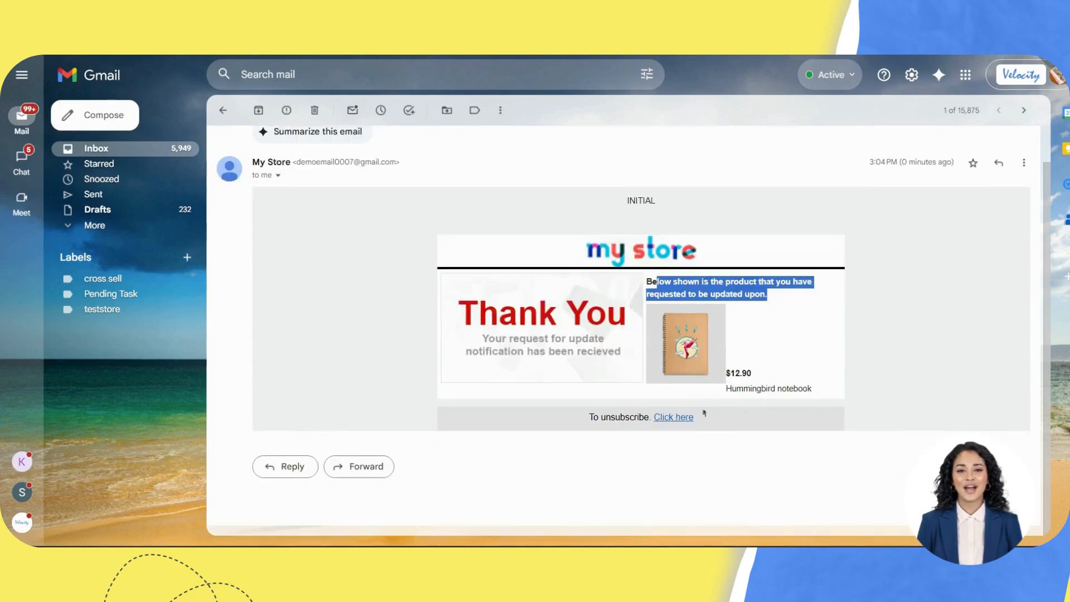
pyautogui.scroll(1, 437, 301)
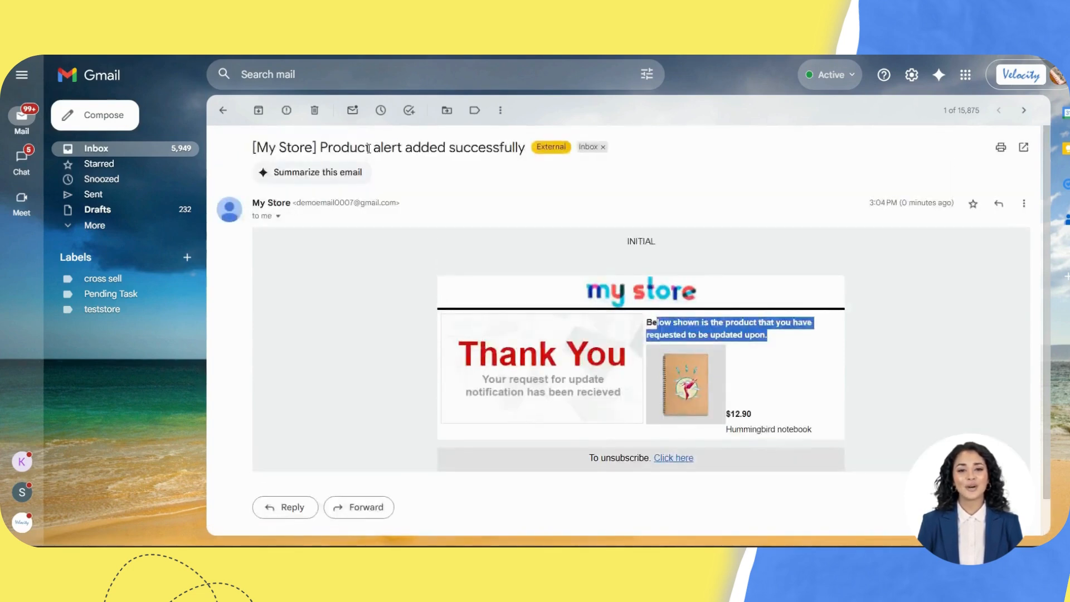
pyautogui.moveTo(368, 148); pyautogui.dragTo(497, 165)
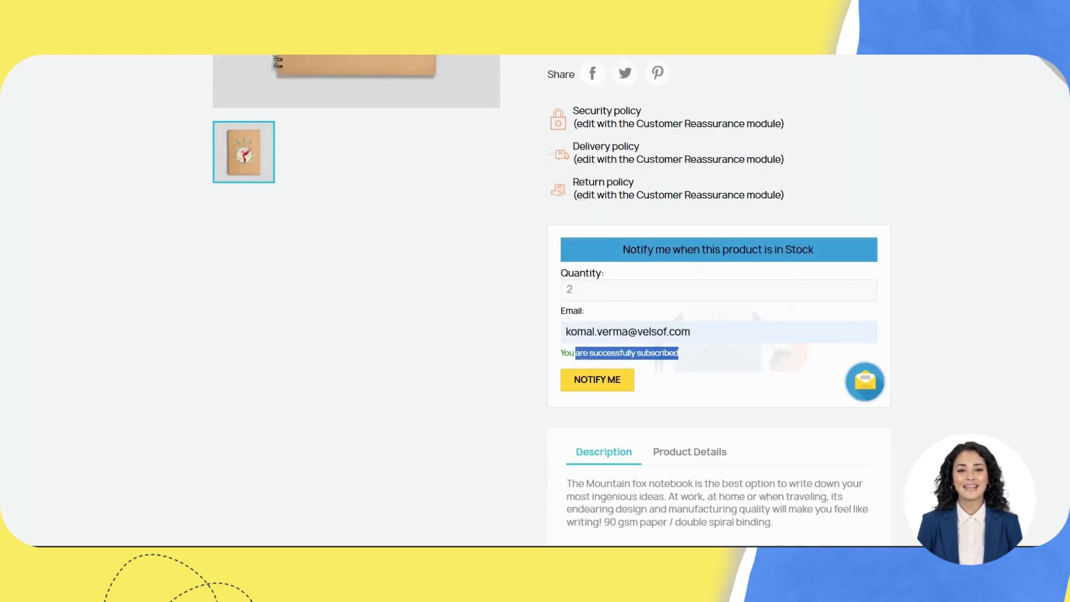
pyautogui.scroll(5, 660, 317)
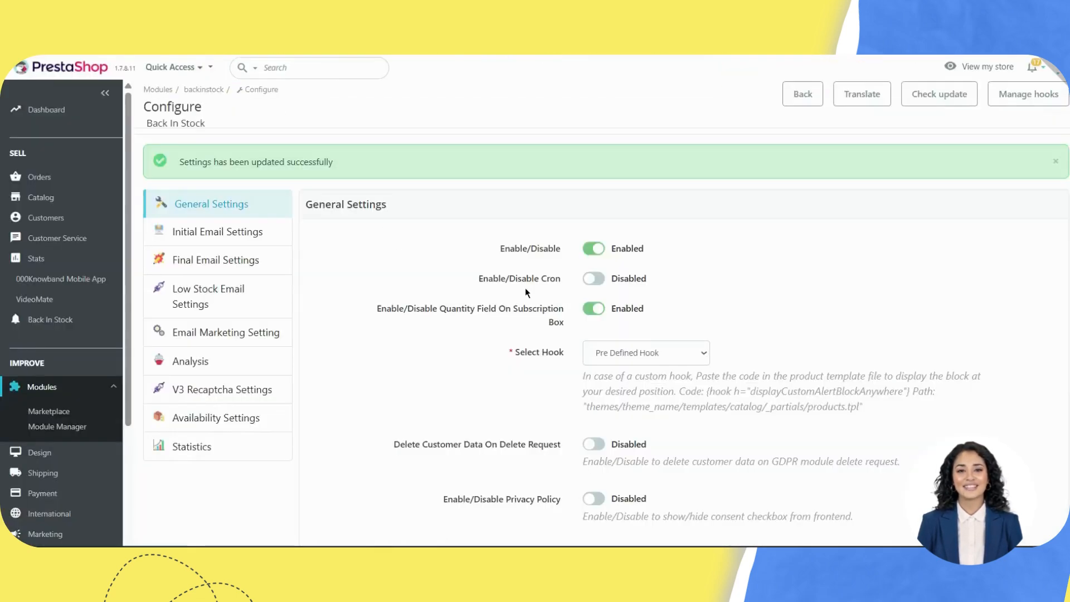
# Step: Try Custom Hook, revert to Pre Defined Hook, and enable Delete Customer Data On Delete Request
pyautogui.scroll(-3, 525, 288)
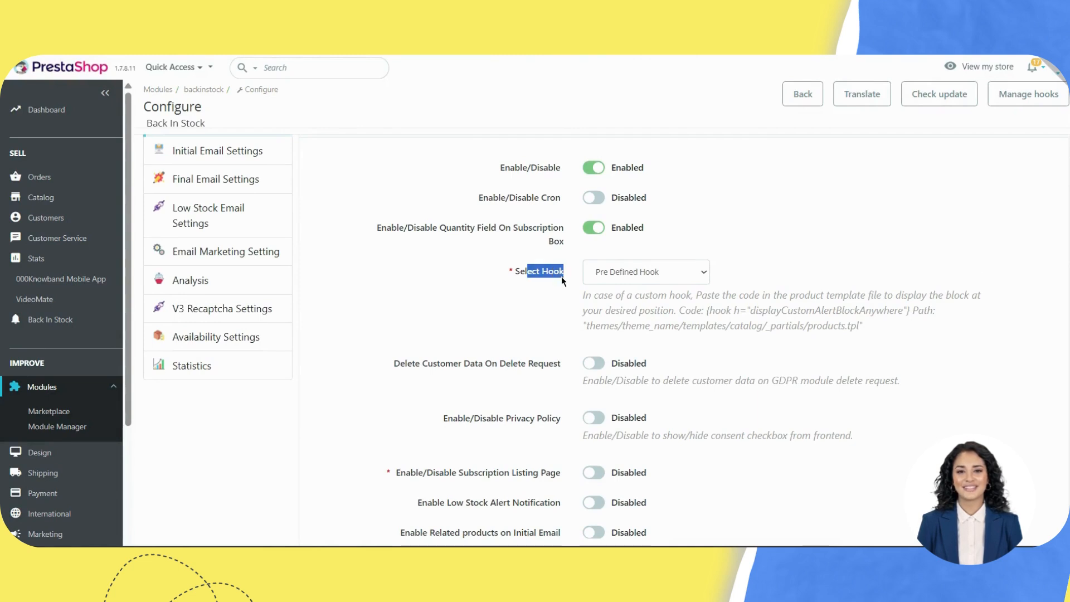
pyautogui.click(643, 272)
pyautogui.click(677, 270)
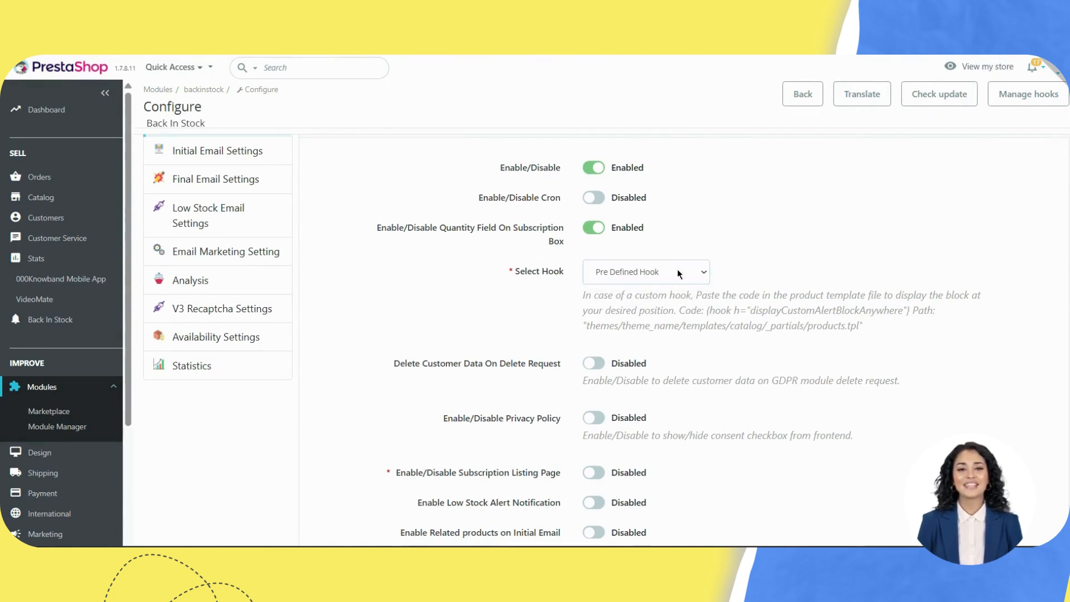
pyautogui.click(677, 270)
pyautogui.click(641, 309)
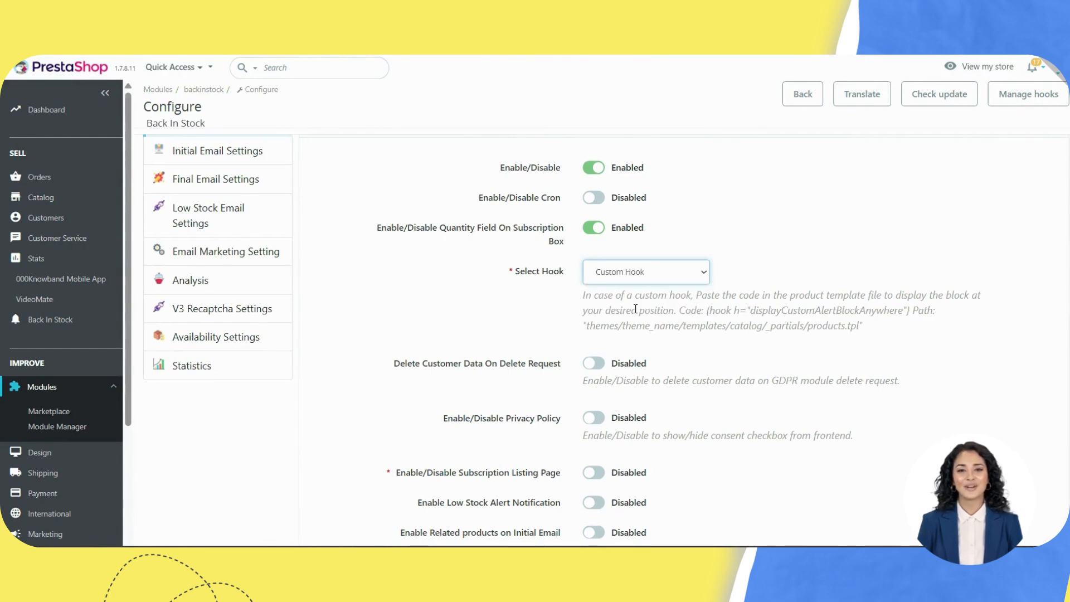
pyautogui.moveTo(594, 295); pyautogui.dragTo(835, 312)
pyautogui.click(624, 267)
pyautogui.click(627, 293)
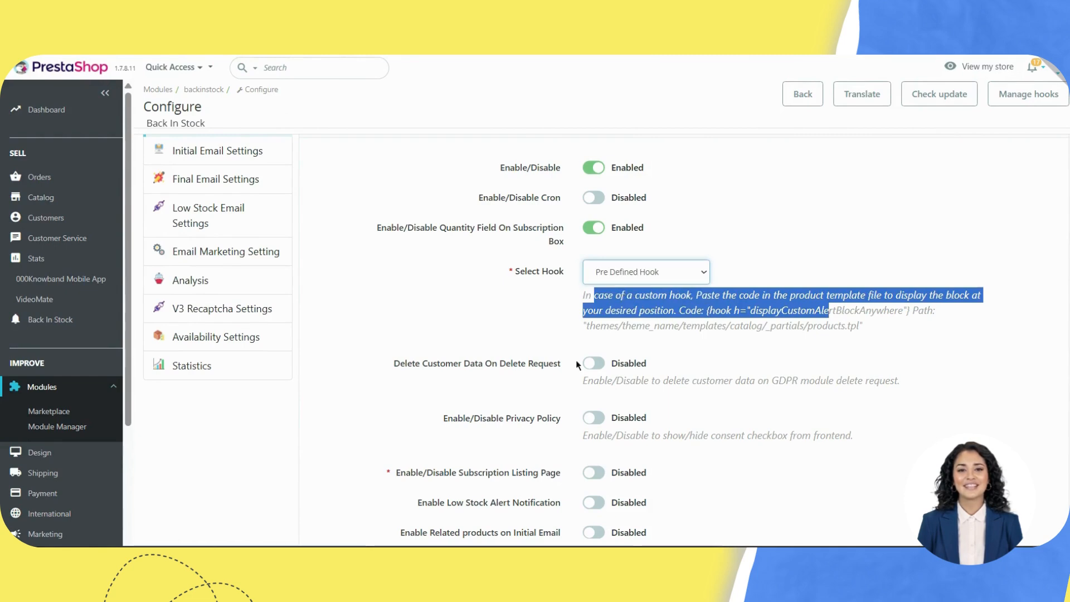
pyautogui.moveTo(452, 365); pyautogui.dragTo(559, 359)
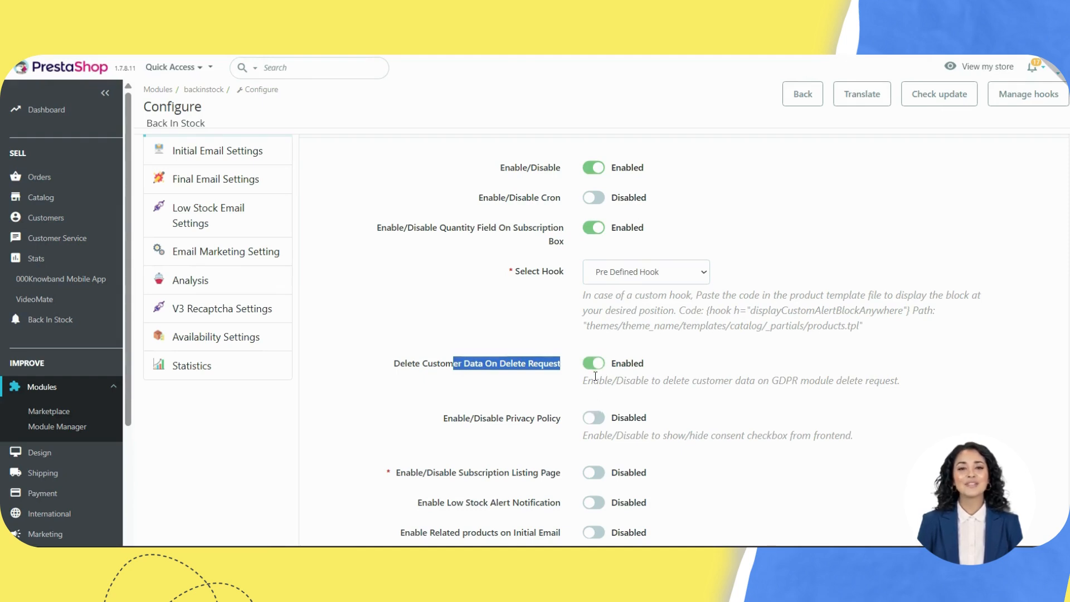
pyautogui.click(565, 376)
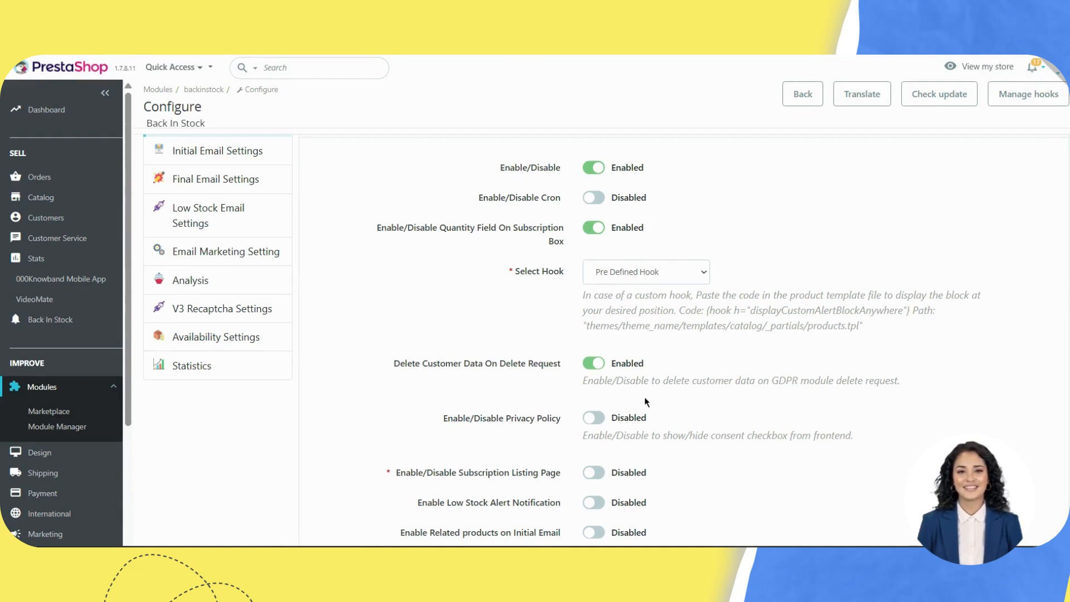
# Step: Enable Privacy Policy consent with the privacy text 'knowband'
pyautogui.click(595, 419)
pyautogui.scroll(-3, 597, 422)
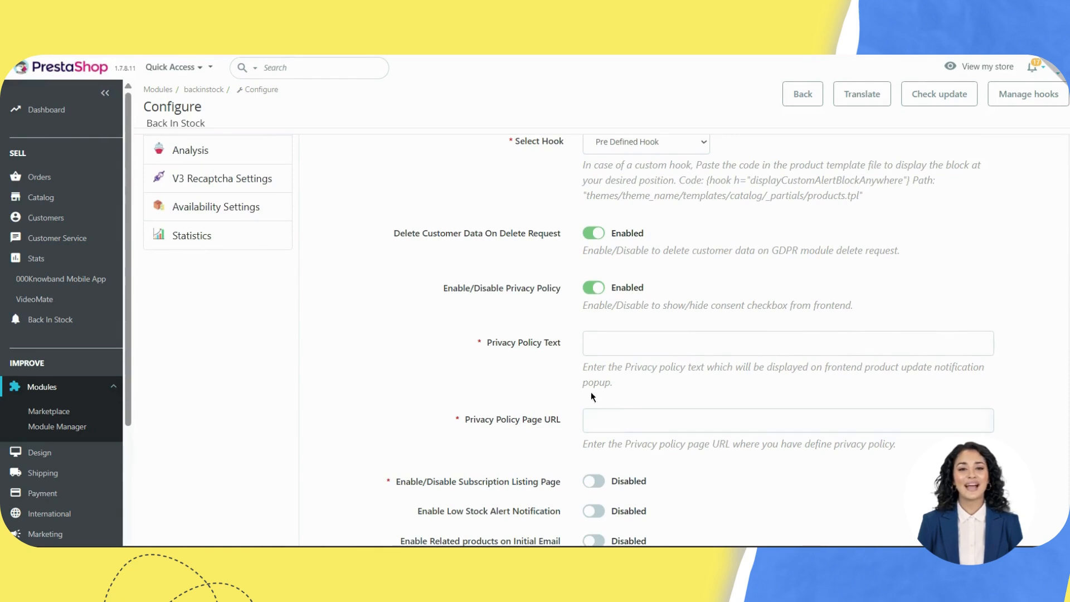
pyautogui.moveTo(520, 421)
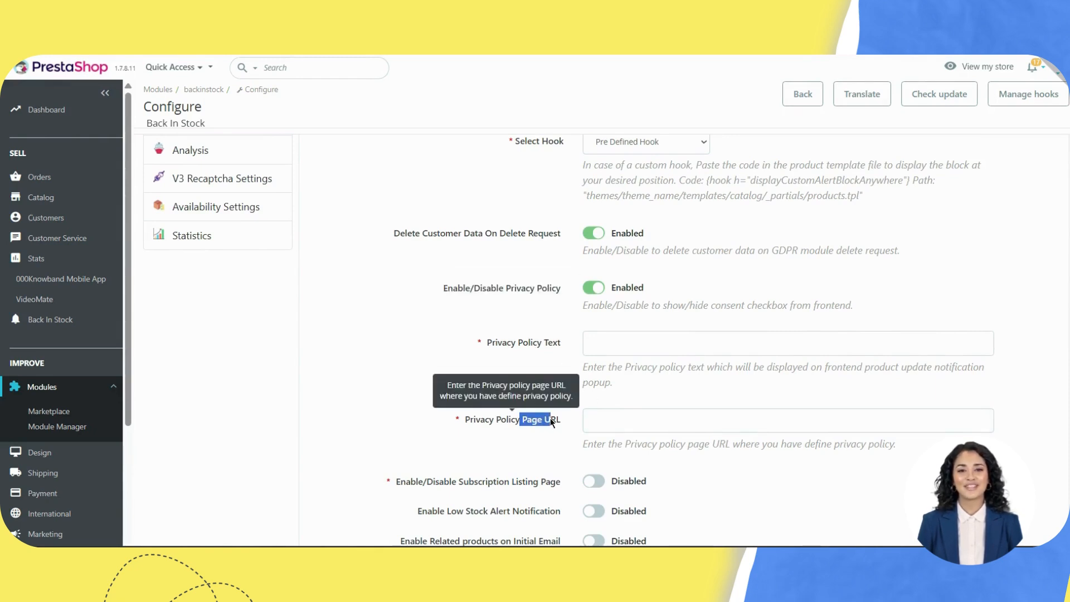
pyautogui.click(616, 336)
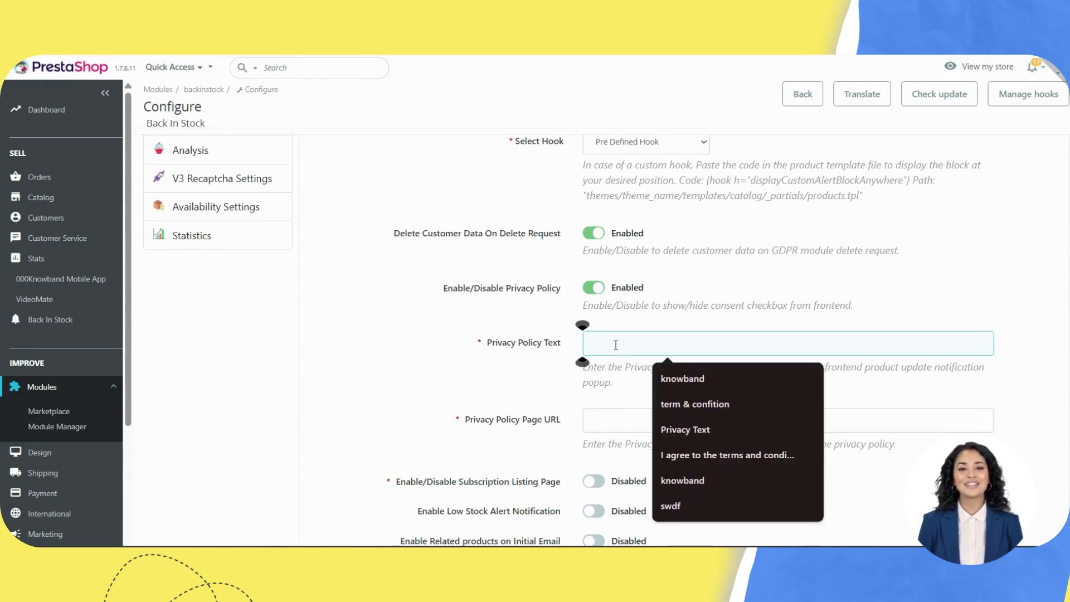
pyautogui.press('Down')
pyautogui.press('Return')
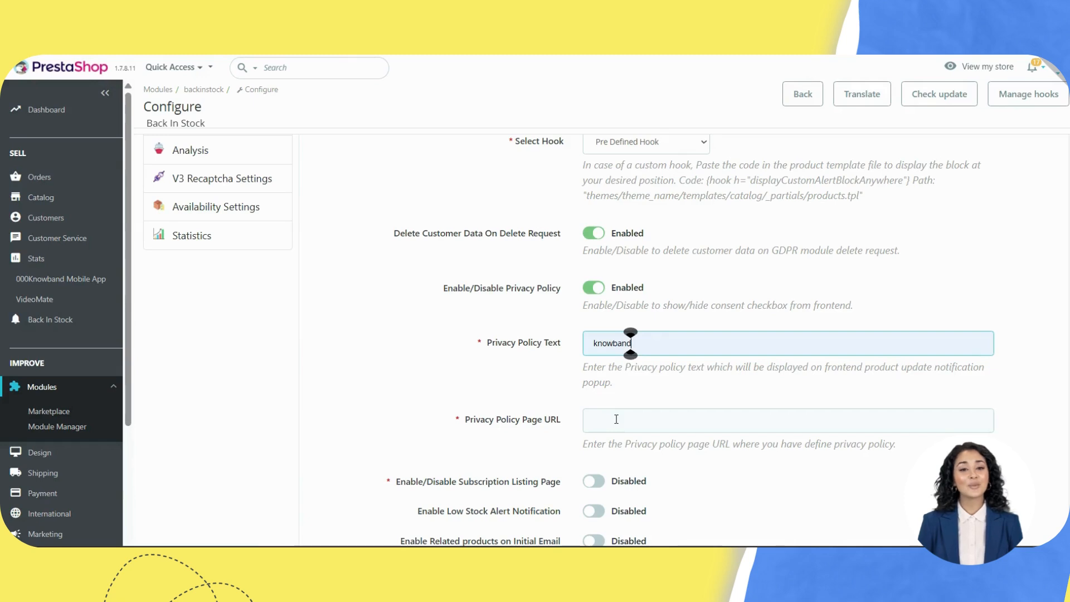
pyautogui.click(616, 419)
pyautogui.press('Down')
pyautogui.press('Return')
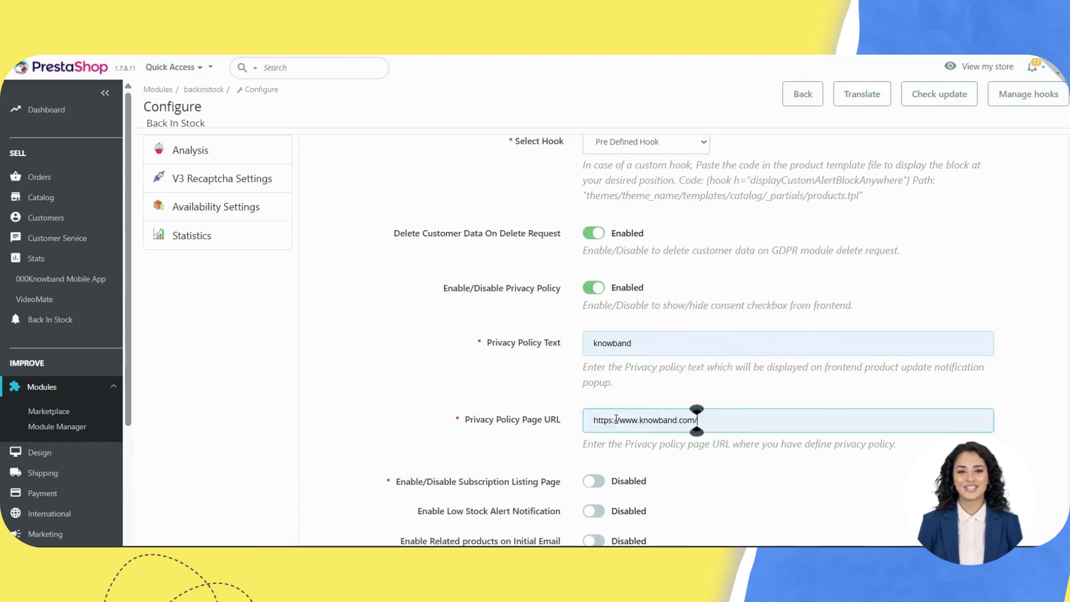
pyautogui.scroll(-2, 599, 402)
pyautogui.click(597, 395)
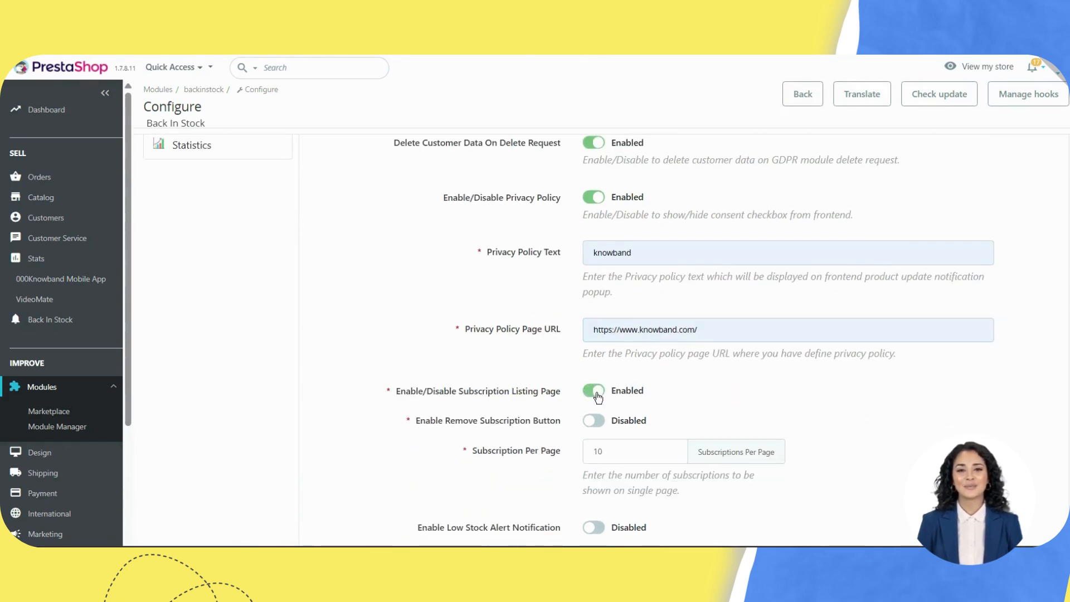
# Step: Enable the Remove Subscription Button for customers
pyautogui.moveTo(472, 393)
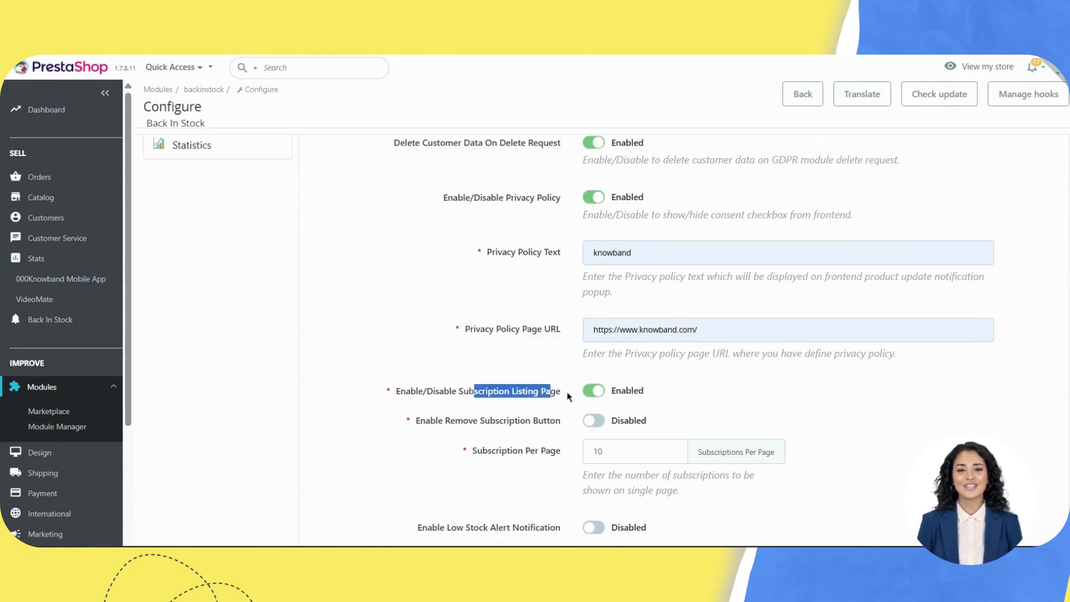
pyautogui.moveTo(61, 320)
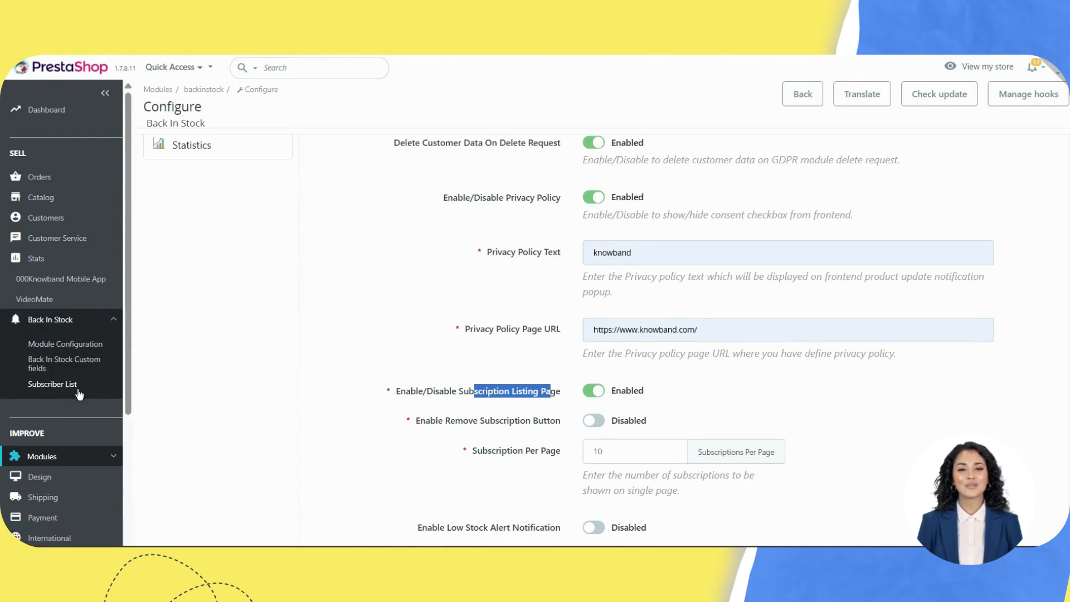
pyautogui.scroll(-2, 476, 419)
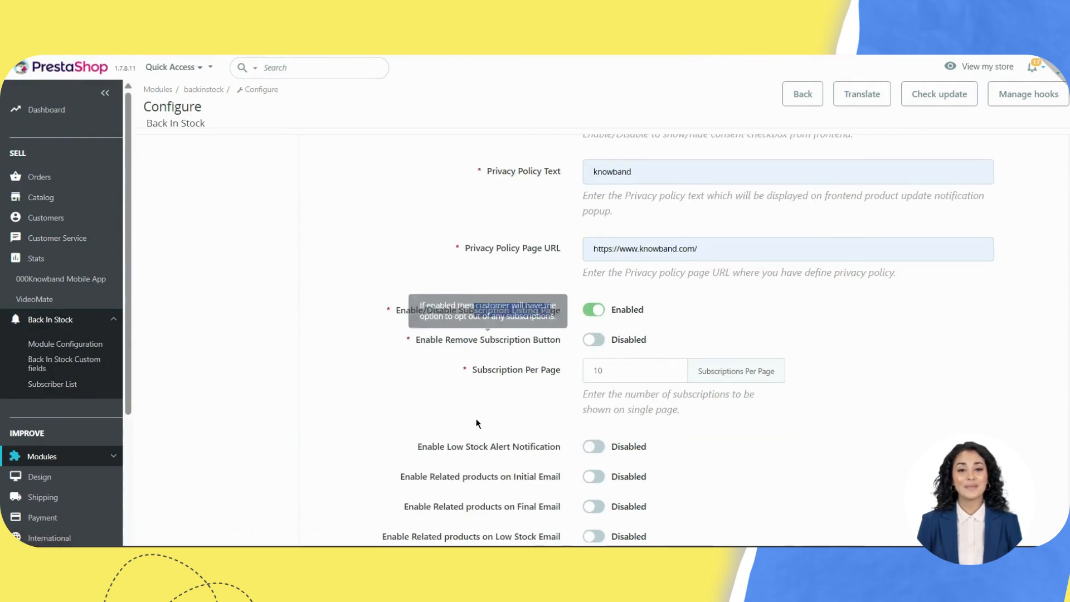
pyautogui.click(600, 344)
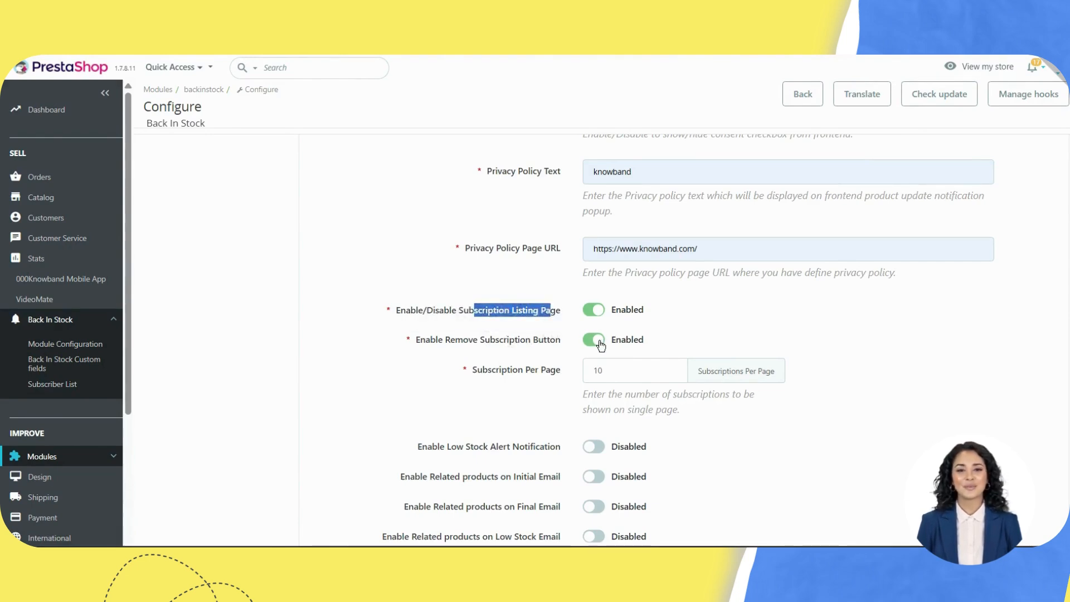
pyautogui.moveTo(515, 343)
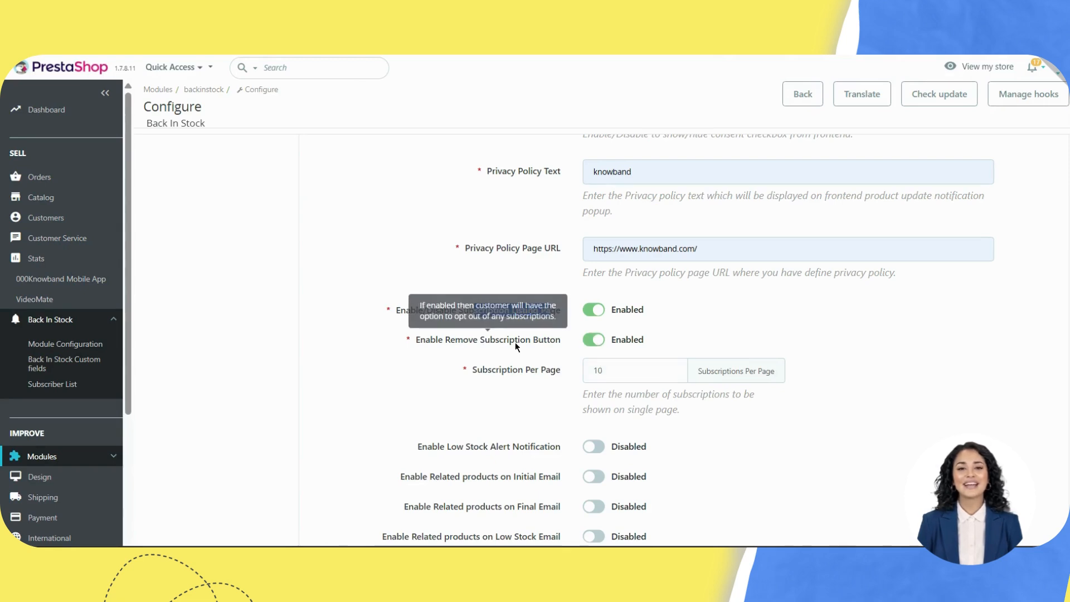
pyautogui.tripleClick(550, 341)
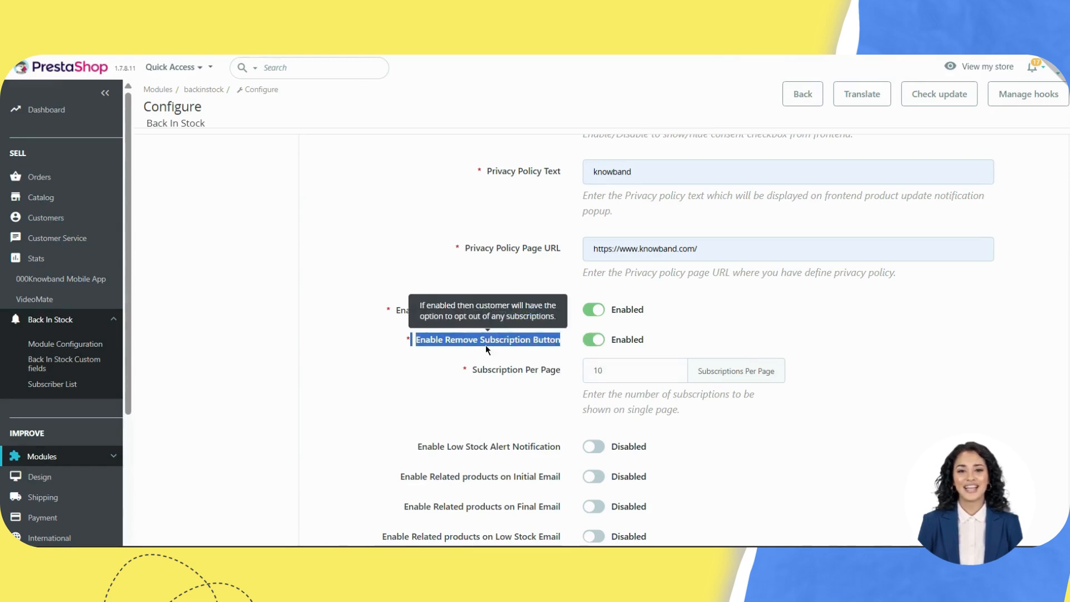
pyautogui.click(470, 350)
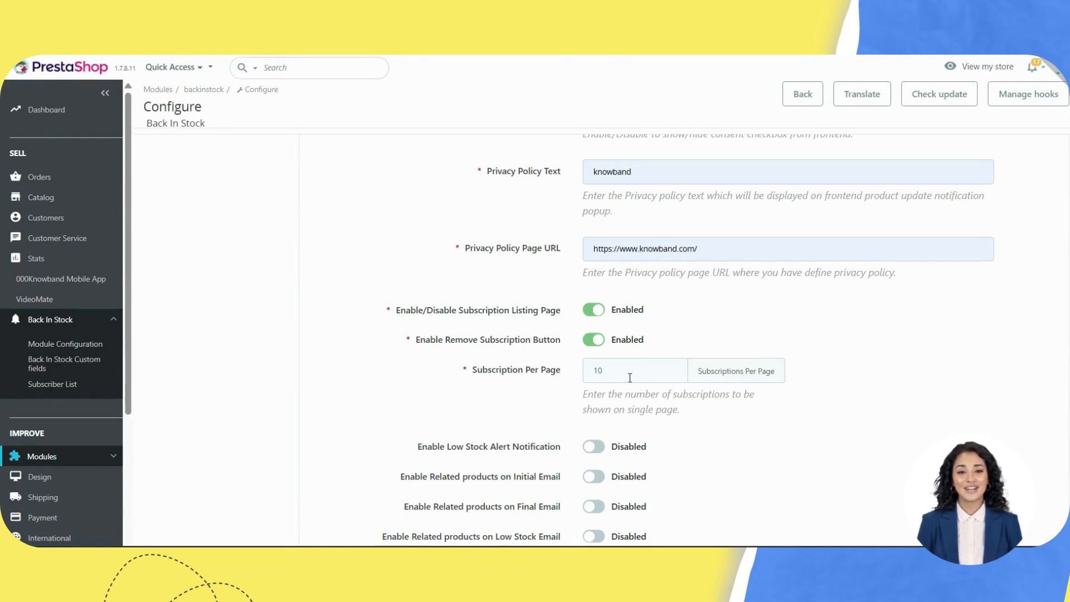
# Step: Change Subscription Per Page from 10 to 2
pyautogui.moveTo(532, 343)
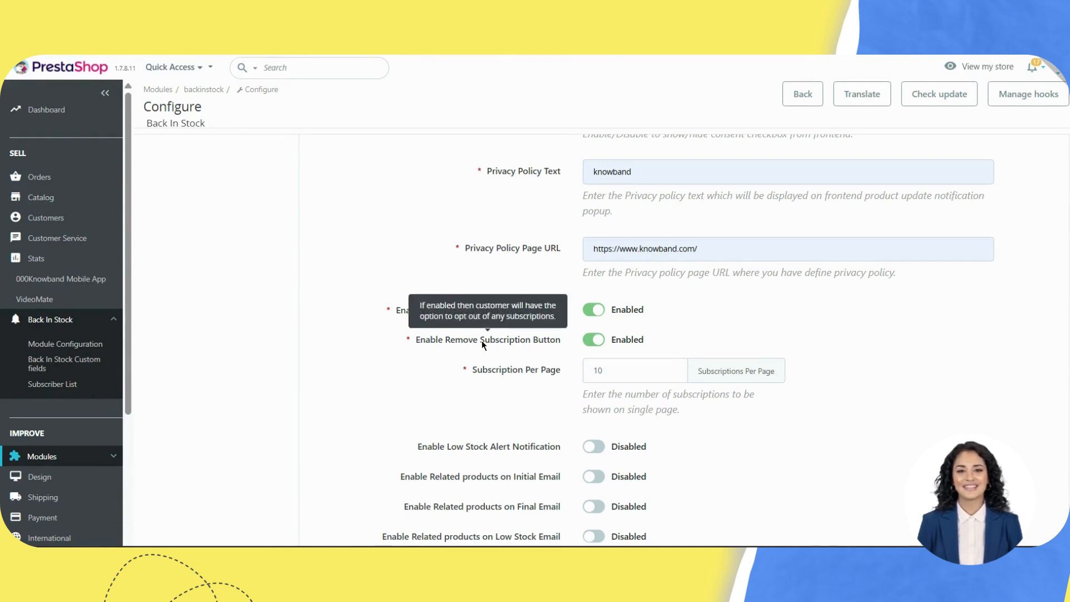
pyautogui.click(650, 364)
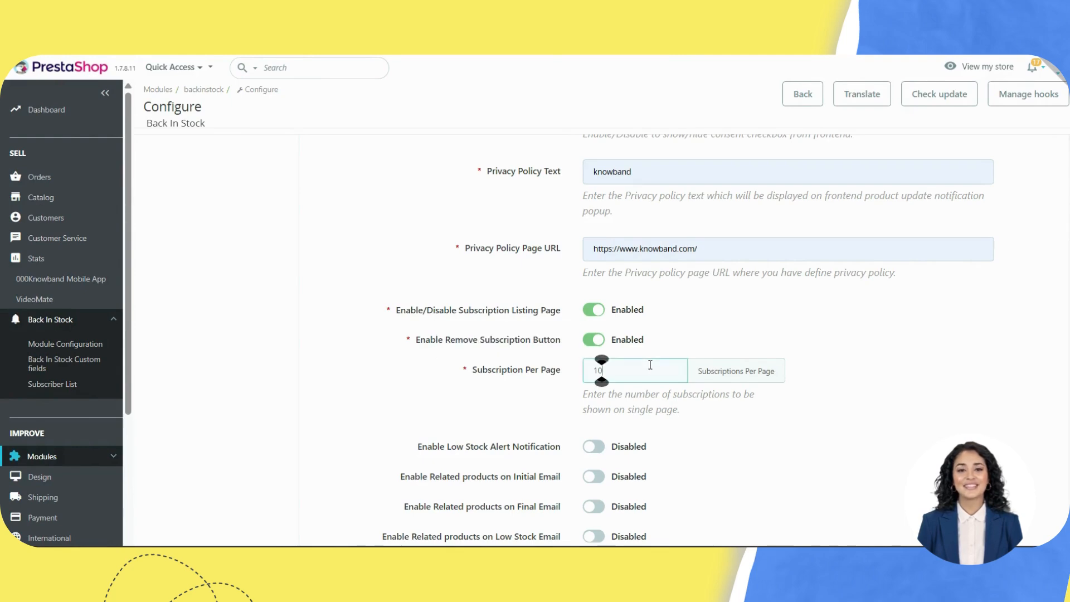
pyautogui.press('BackSpace')
pyautogui.press('BackSpace')
pyautogui.write('2')
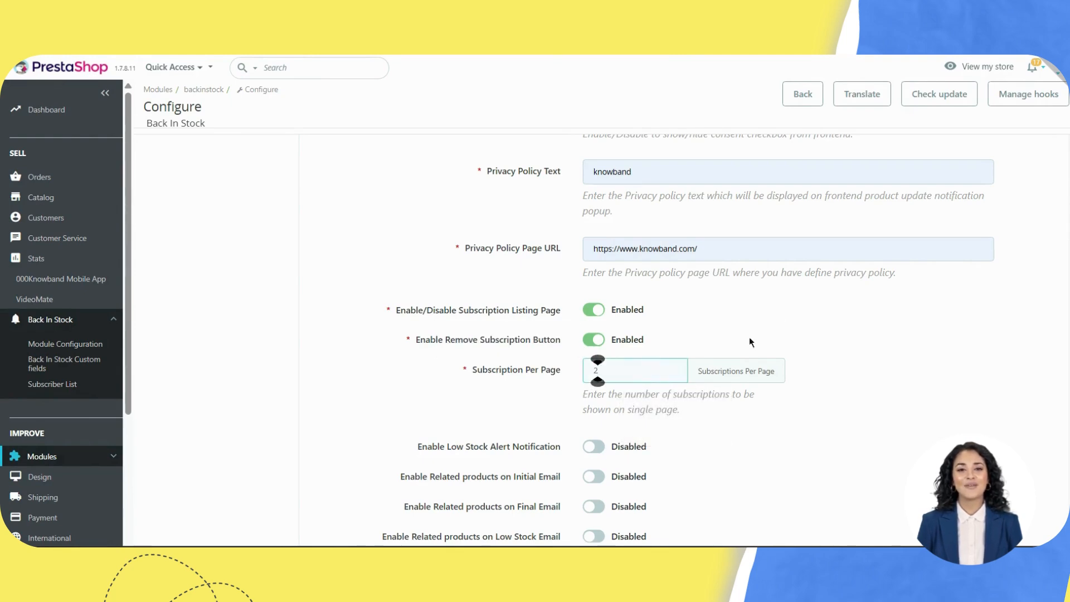
pyautogui.scroll(-1, 769, 400)
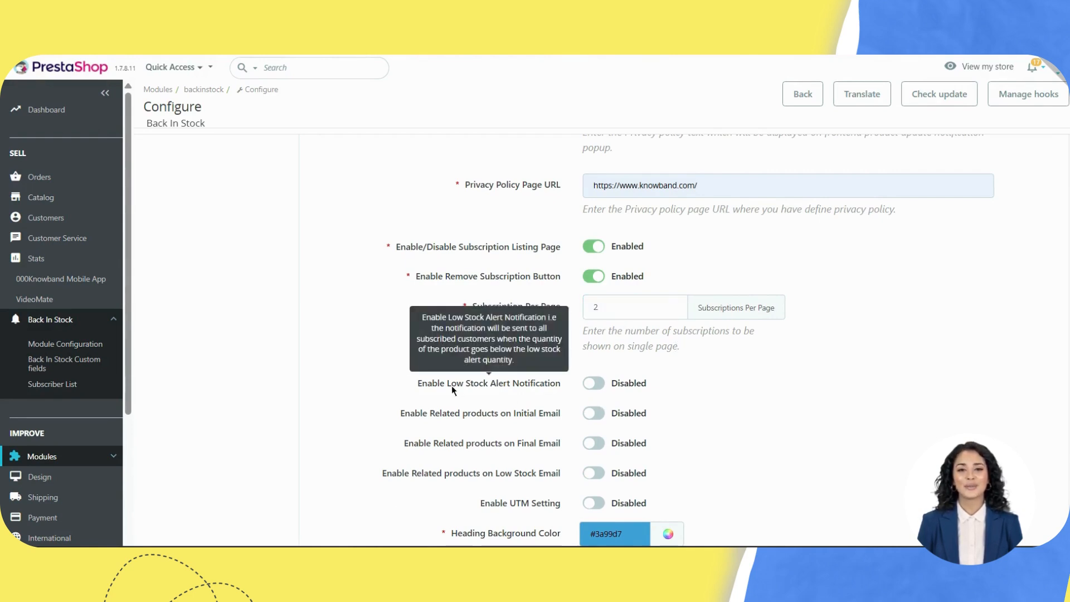
# Step: Enable low stock alerts at quantity 5 and turn on related products for the Initial Email
pyautogui.moveTo(452, 384); pyautogui.dragTo(544, 385)
pyautogui.click(596, 384)
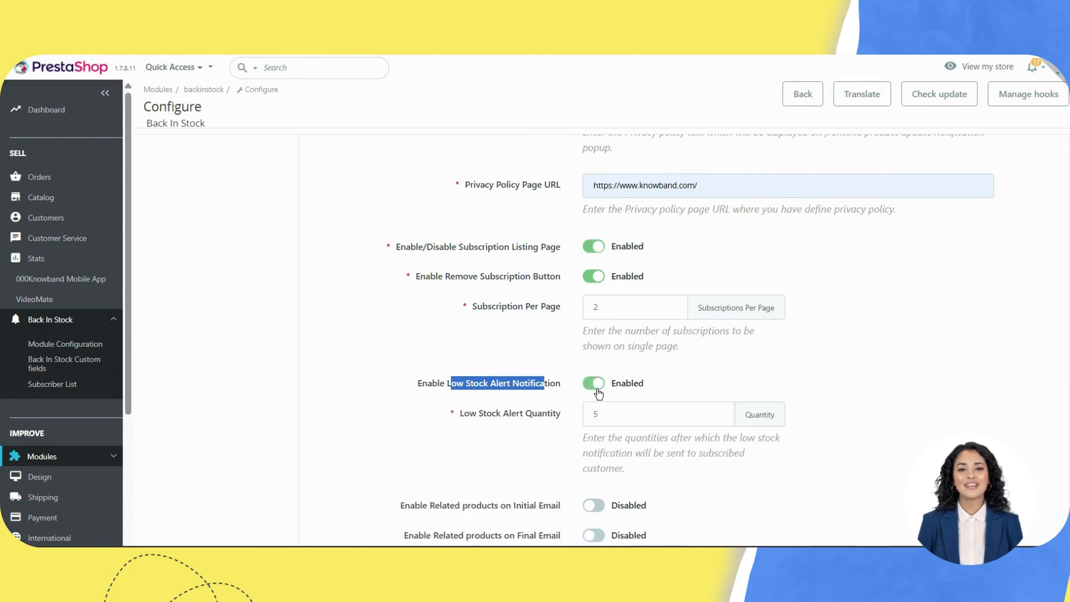
pyautogui.moveTo(487, 416); pyautogui.dragTo(568, 429)
pyautogui.scroll(-1, 569, 425)
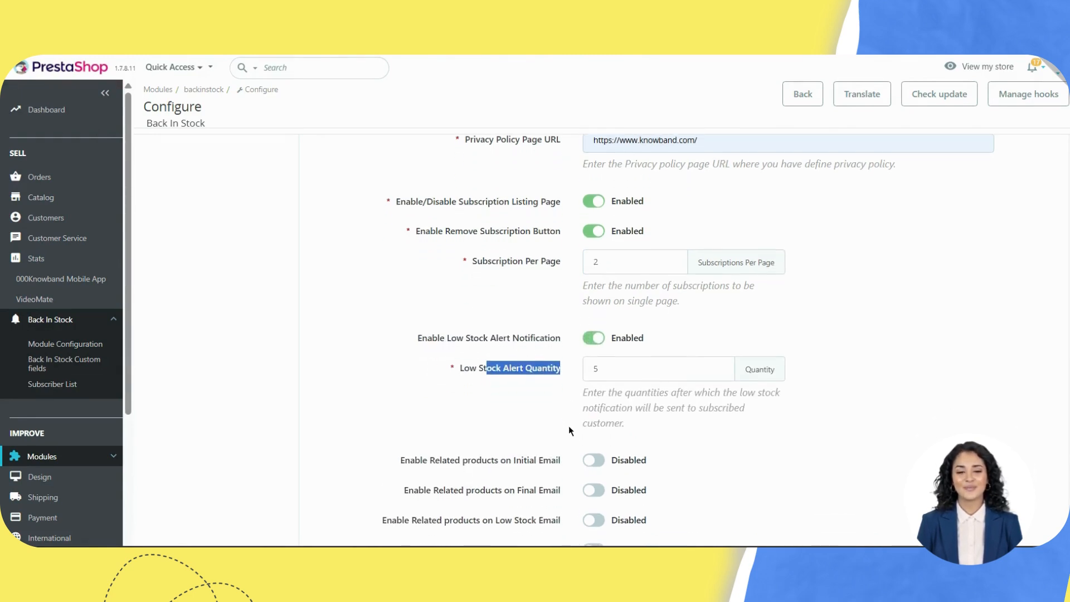
pyautogui.click(555, 414)
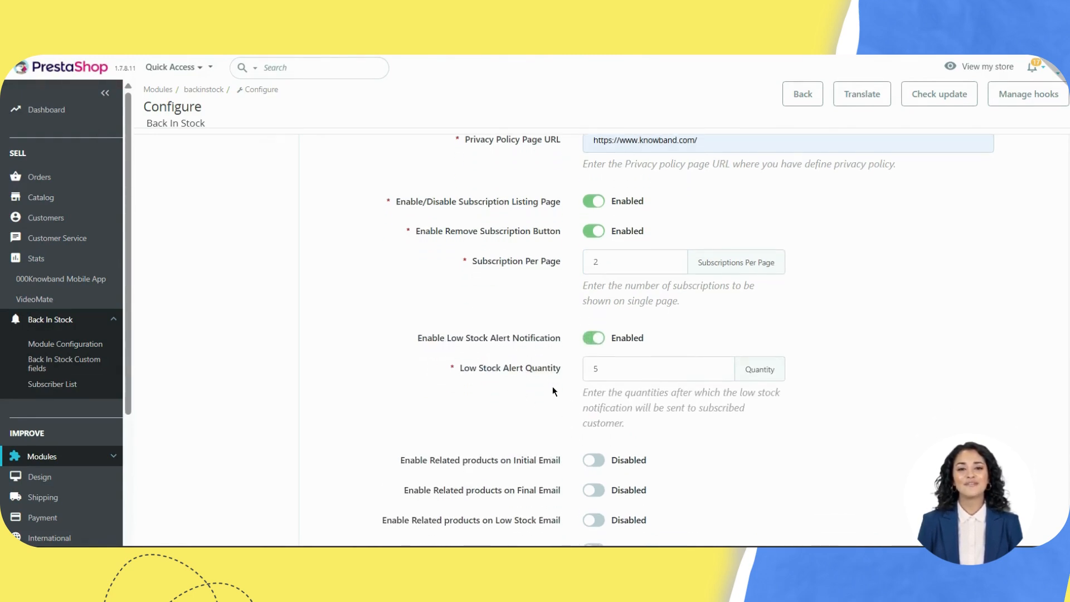
pyautogui.click(635, 367)
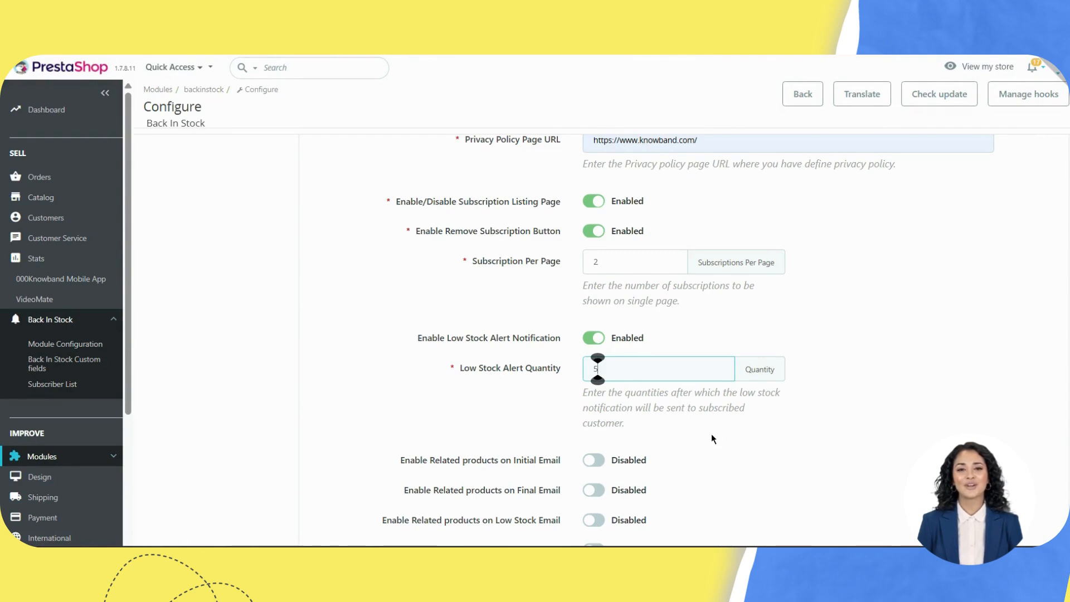
pyautogui.scroll(-3, 711, 434)
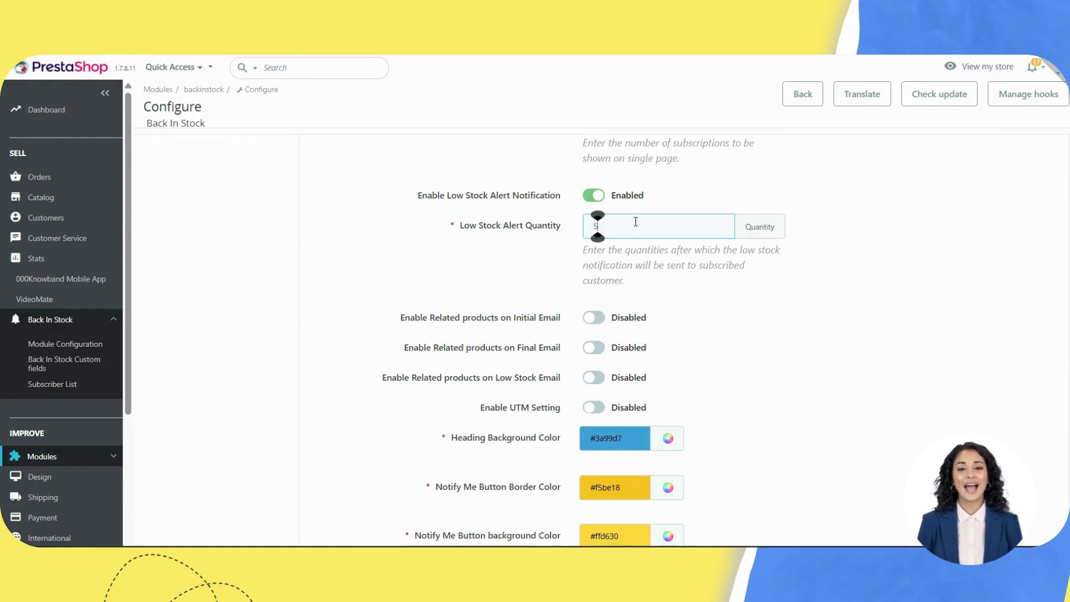
pyautogui.click(593, 317)
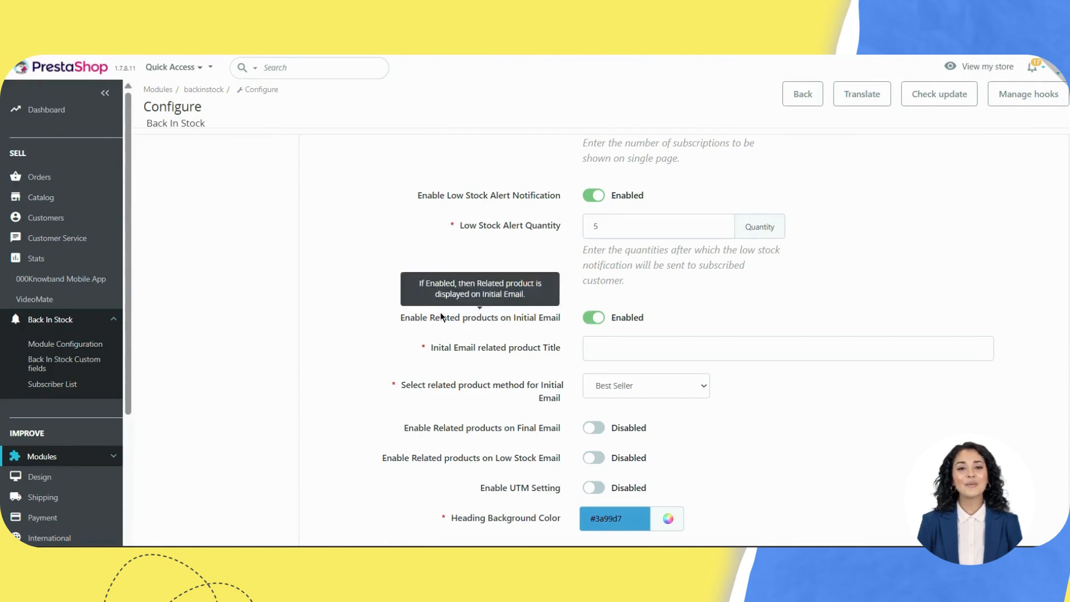
# Step: Title the Initial Email related products 'test'
pyautogui.moveTo(435, 317); pyautogui.dragTo(533, 330)
pyautogui.click(551, 327)
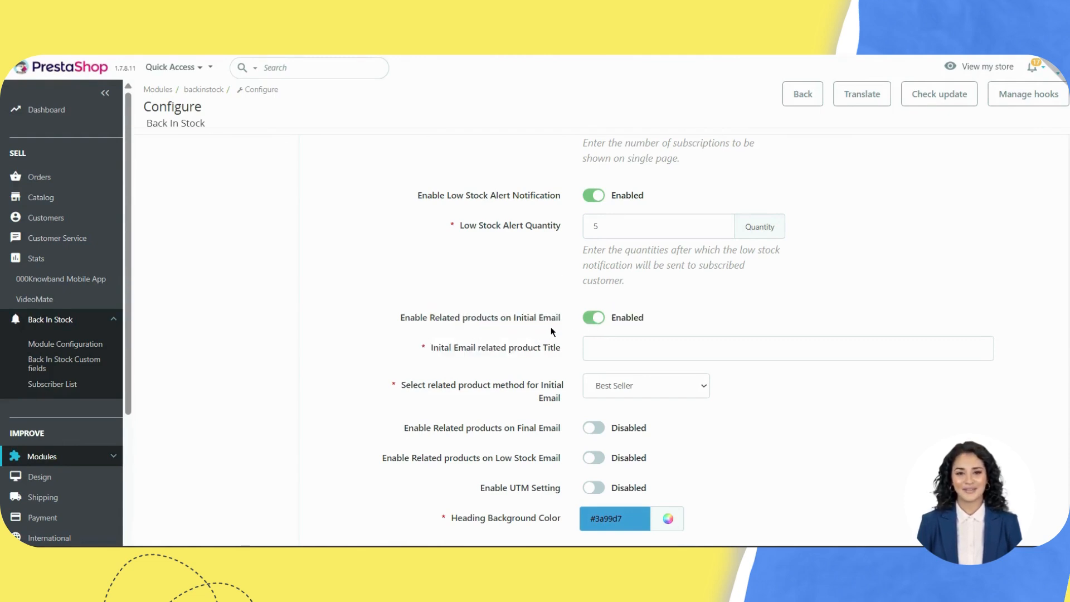
pyautogui.click(597, 345)
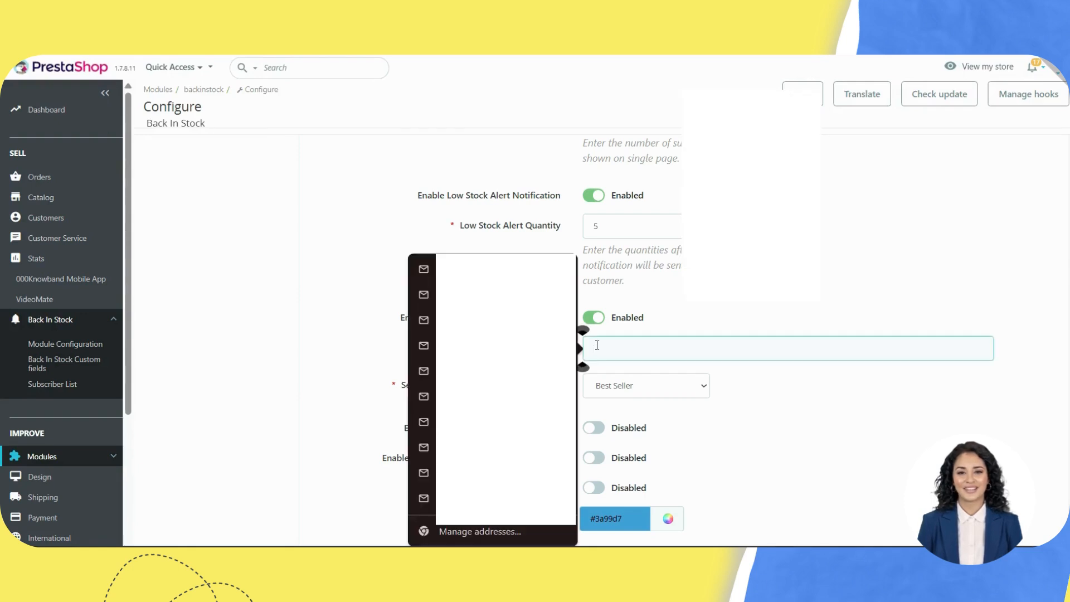
pyautogui.write('test')
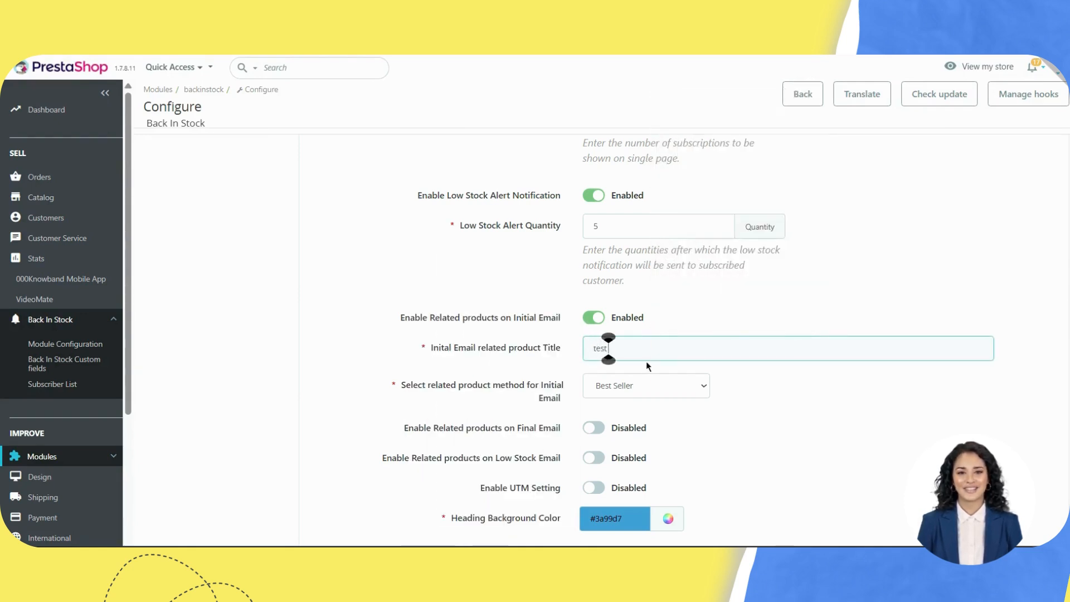
pyautogui.scroll(-2, 819, 401)
pyautogui.moveTo(467, 240); pyautogui.dragTo(520, 242)
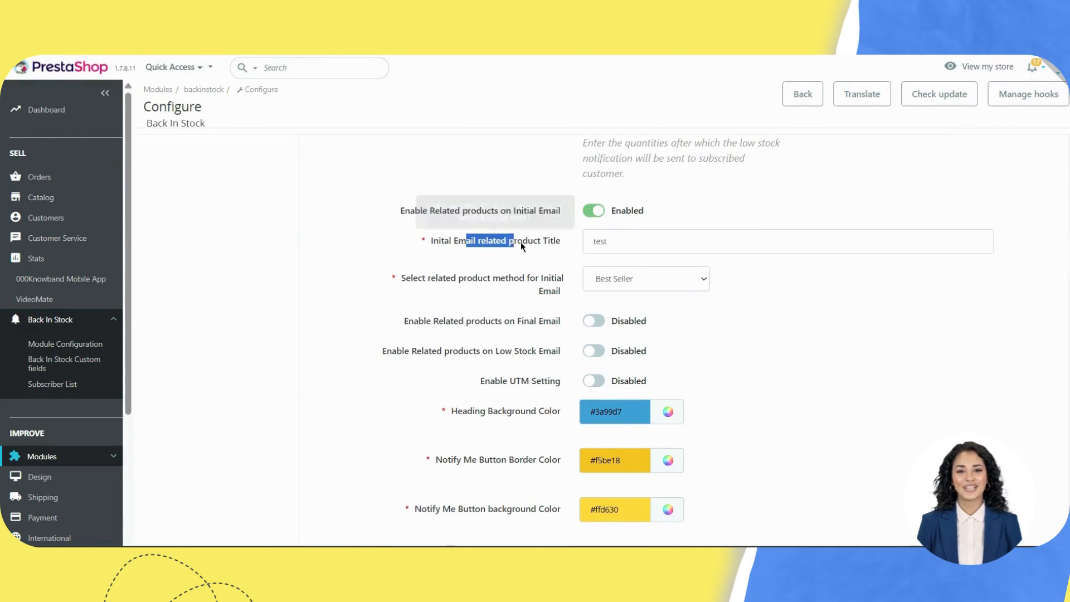
pyautogui.click(550, 257)
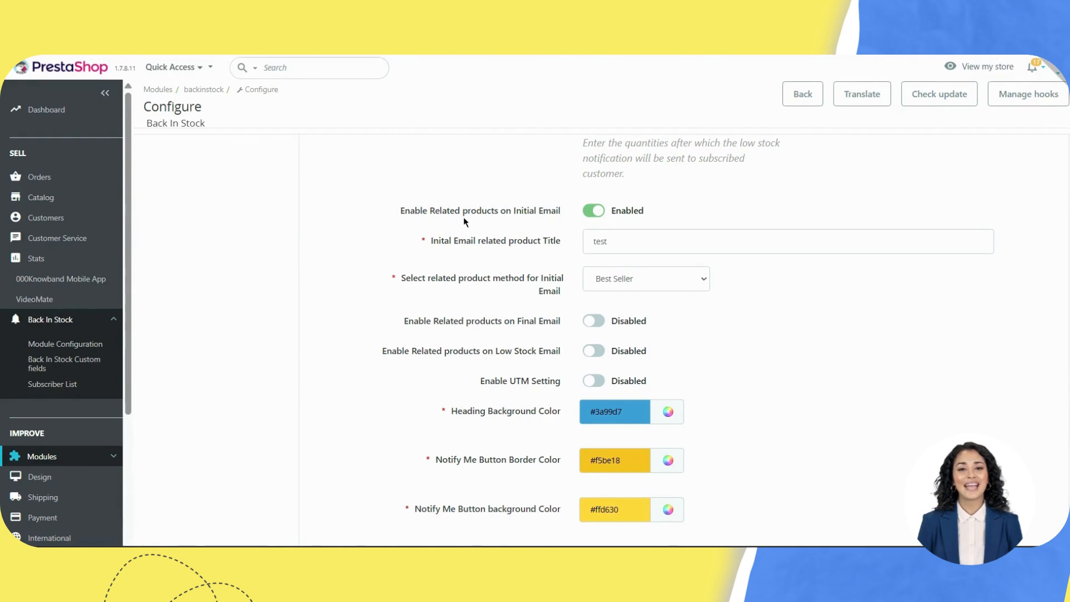
# Step: Use Specific Products for the Initial Email, choosing Brown bear cushion and Hummingbird cushion
pyautogui.moveTo(459, 219)
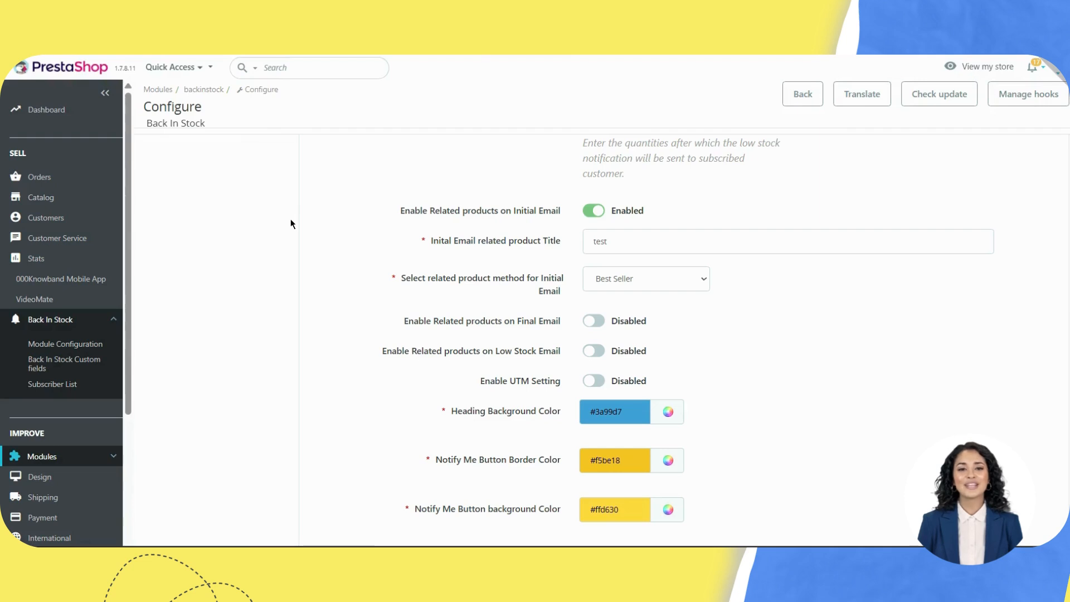
pyautogui.click(639, 289)
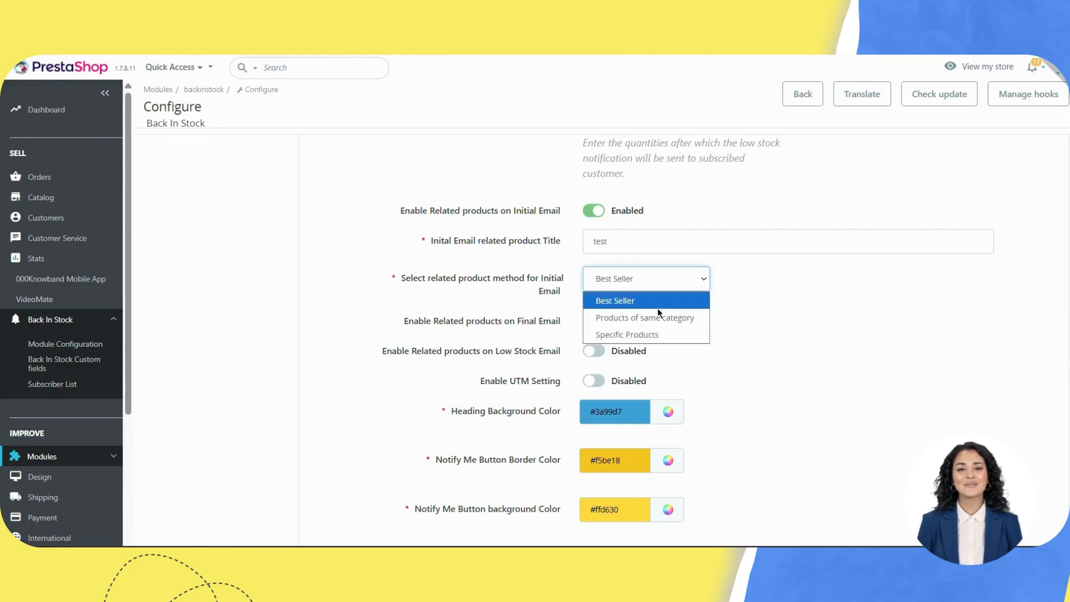
pyautogui.click(674, 334)
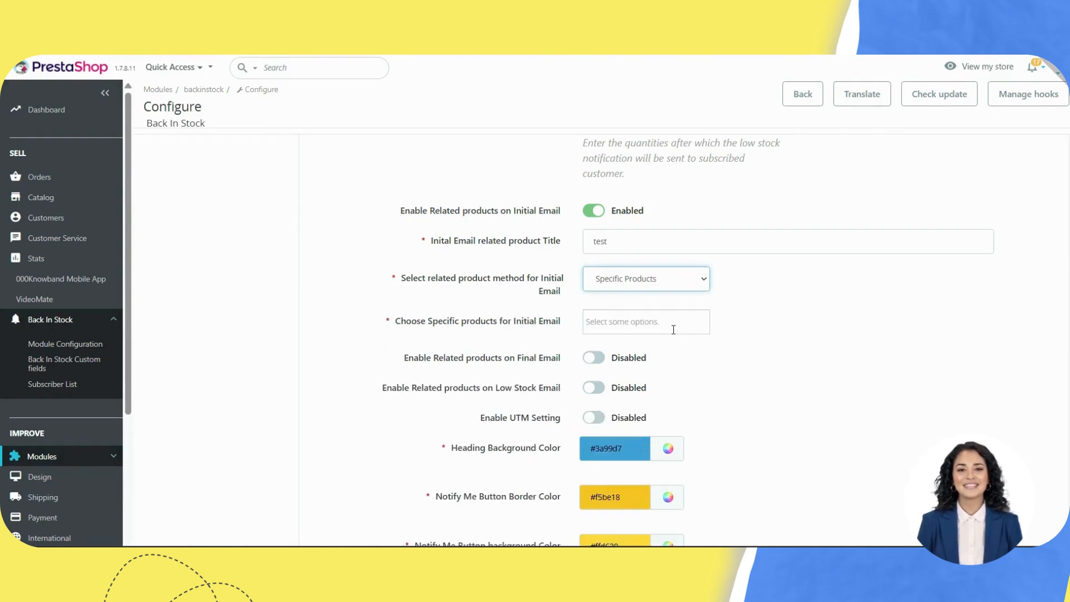
pyautogui.click(673, 329)
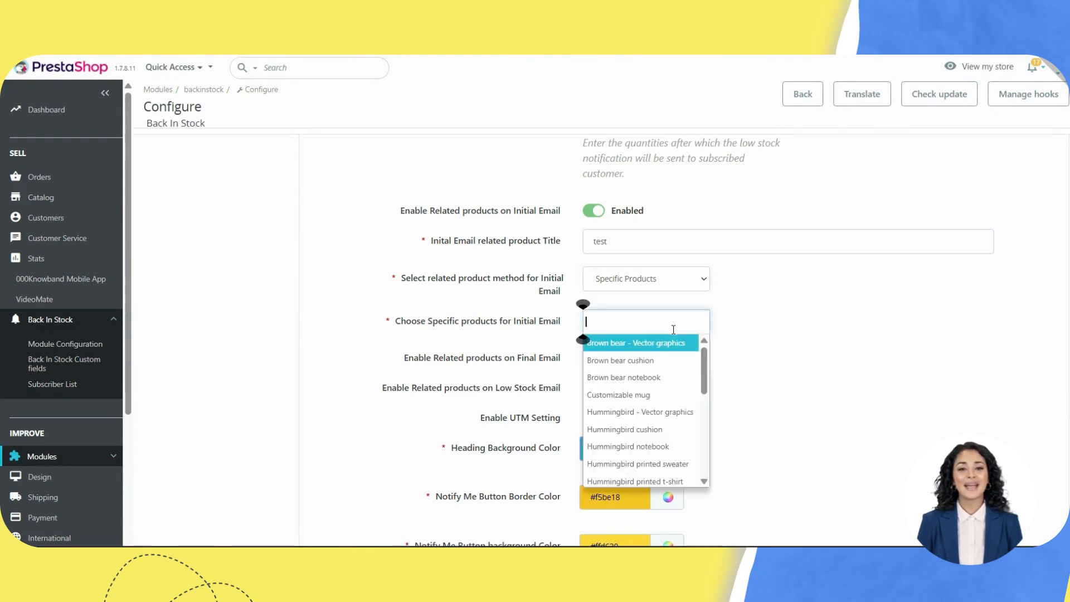
pyautogui.click(661, 359)
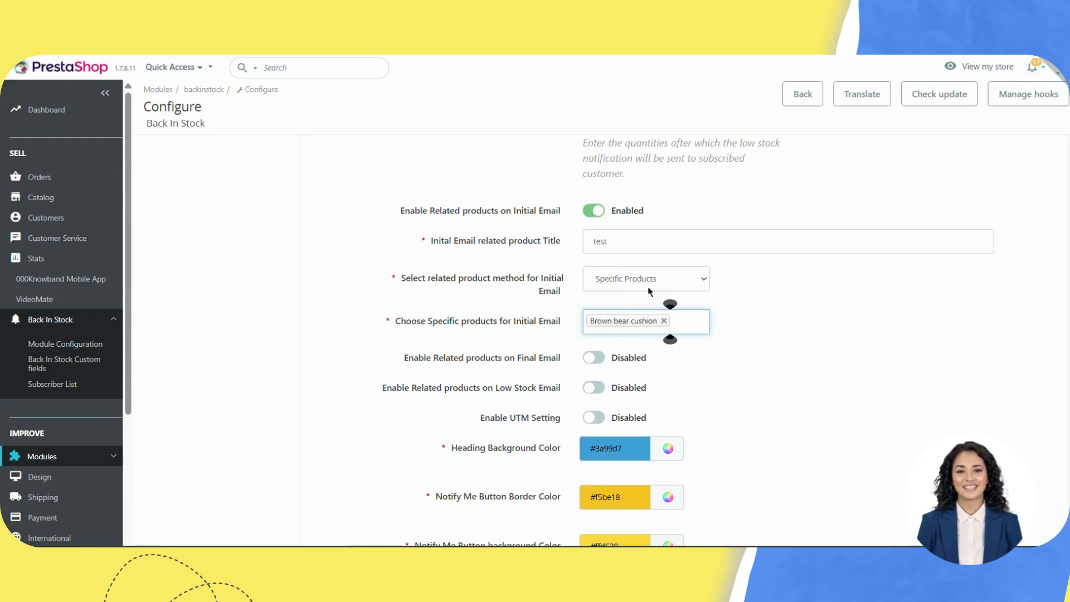
pyautogui.moveTo(550, 323); pyautogui.dragTo(485, 322)
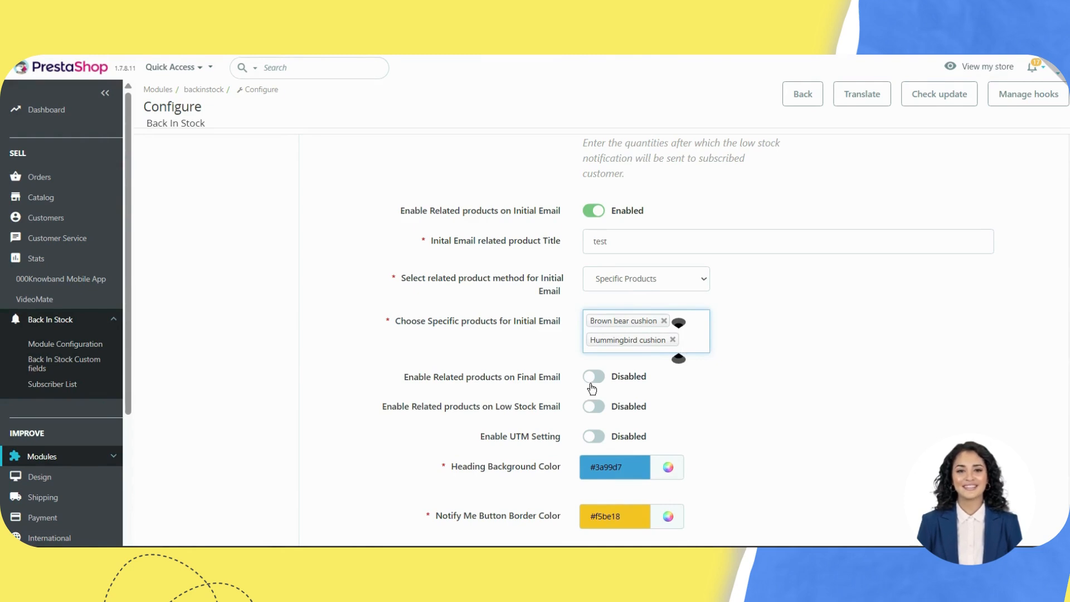
# Step: Enable Final Email related products titled 'test' using Products of same category
pyautogui.moveTo(414, 379)
pyautogui.moveTo(414, 378); pyautogui.dragTo(495, 377)
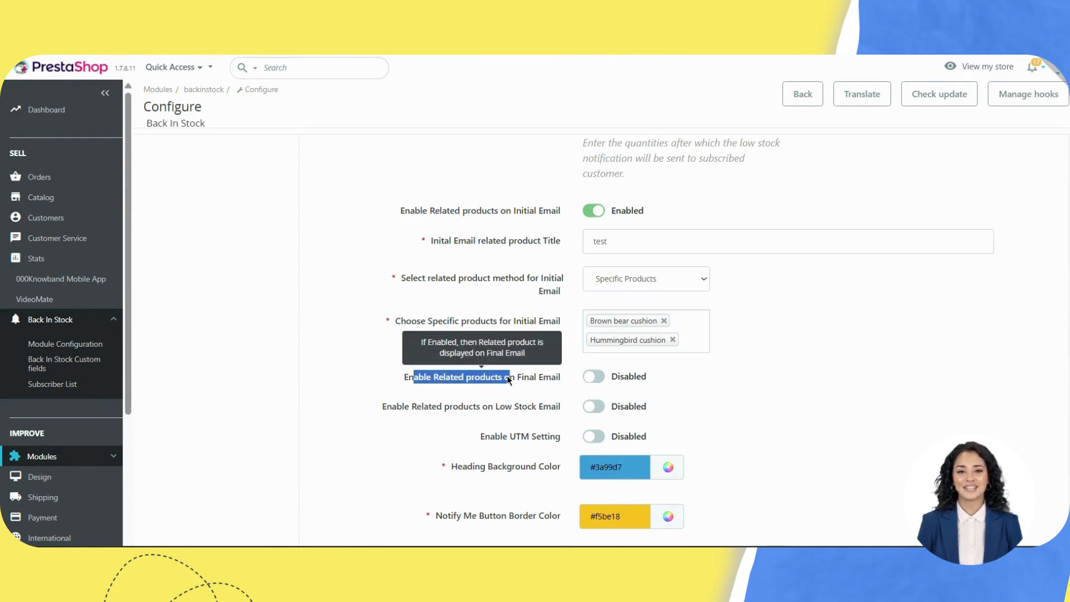
pyautogui.click(594, 378)
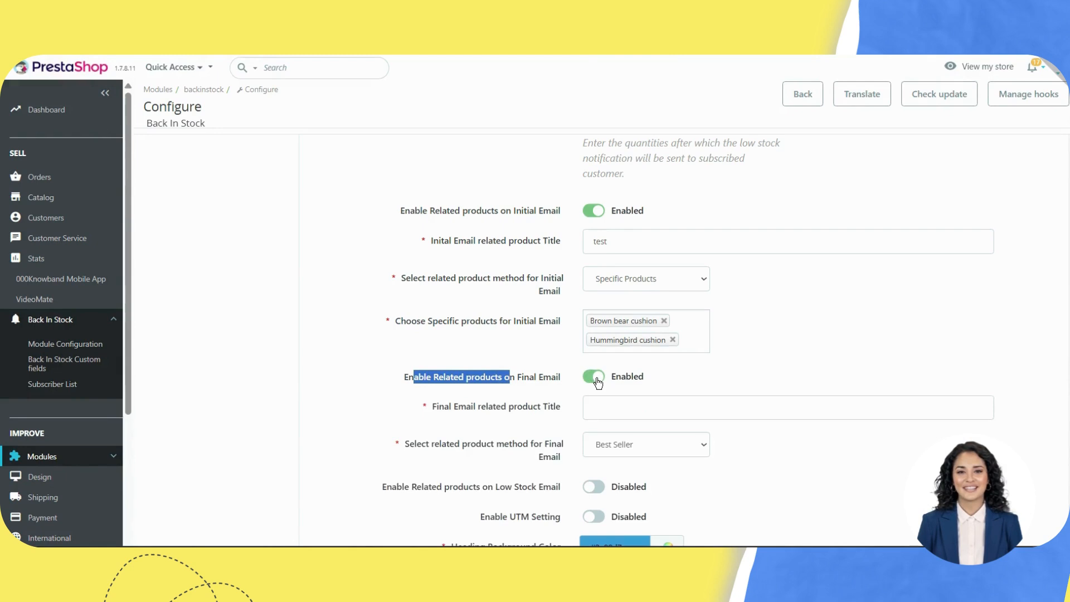
pyautogui.click(584, 407)
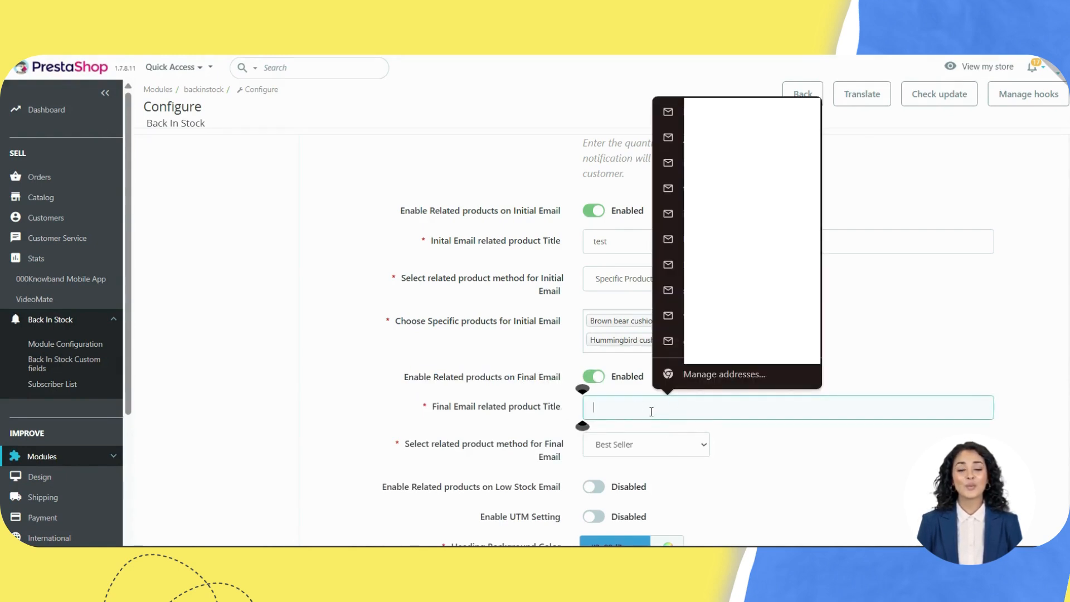
pyautogui.write('test')
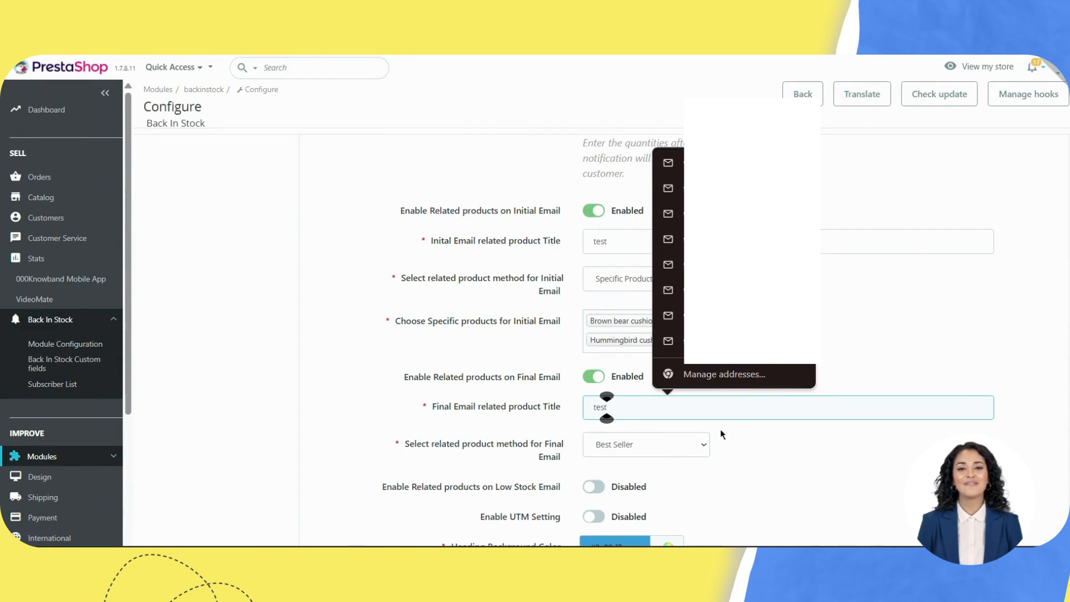
pyautogui.scroll(-3, 721, 430)
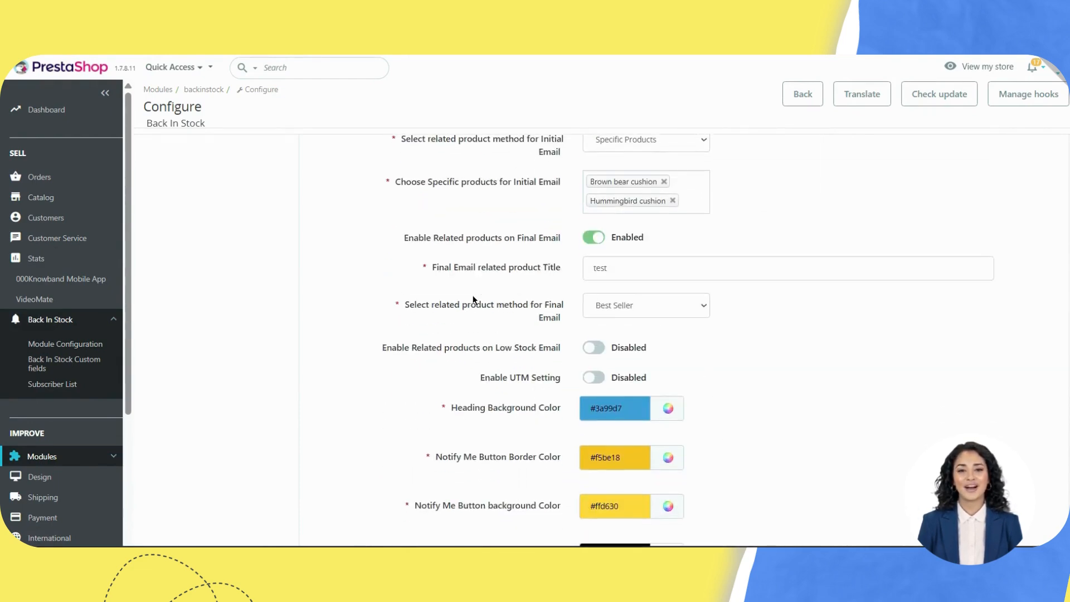
pyautogui.moveTo(475, 305); pyautogui.dragTo(549, 306)
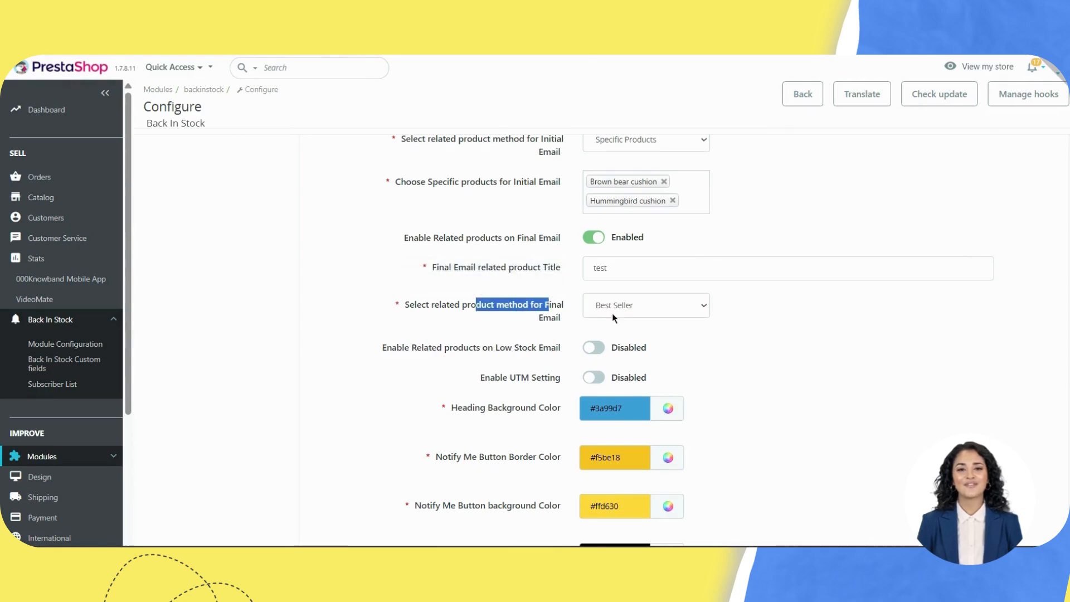
pyautogui.click(660, 316)
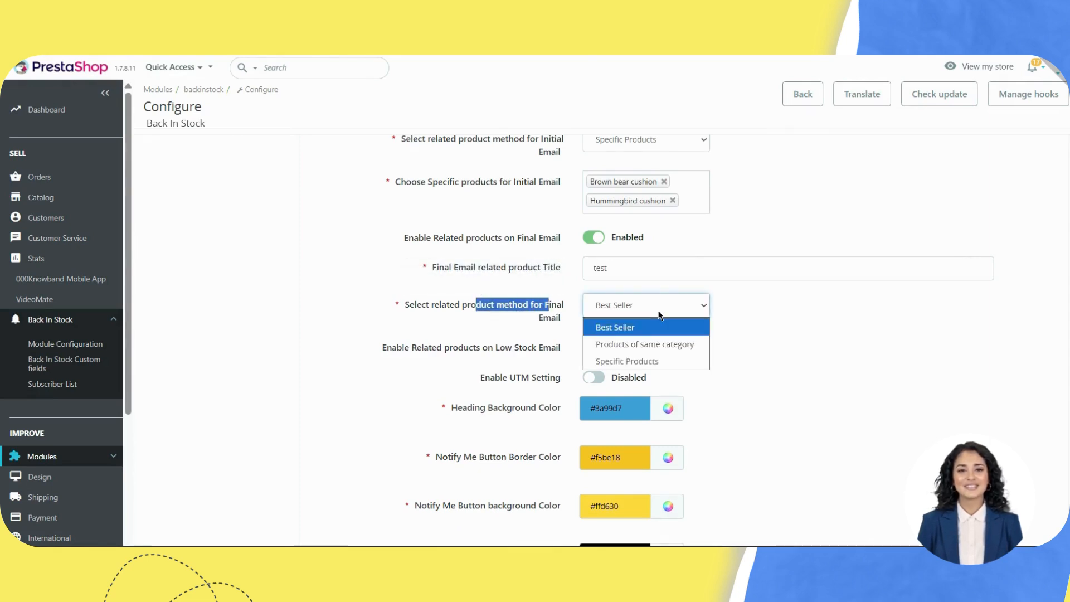
pyautogui.click(659, 345)
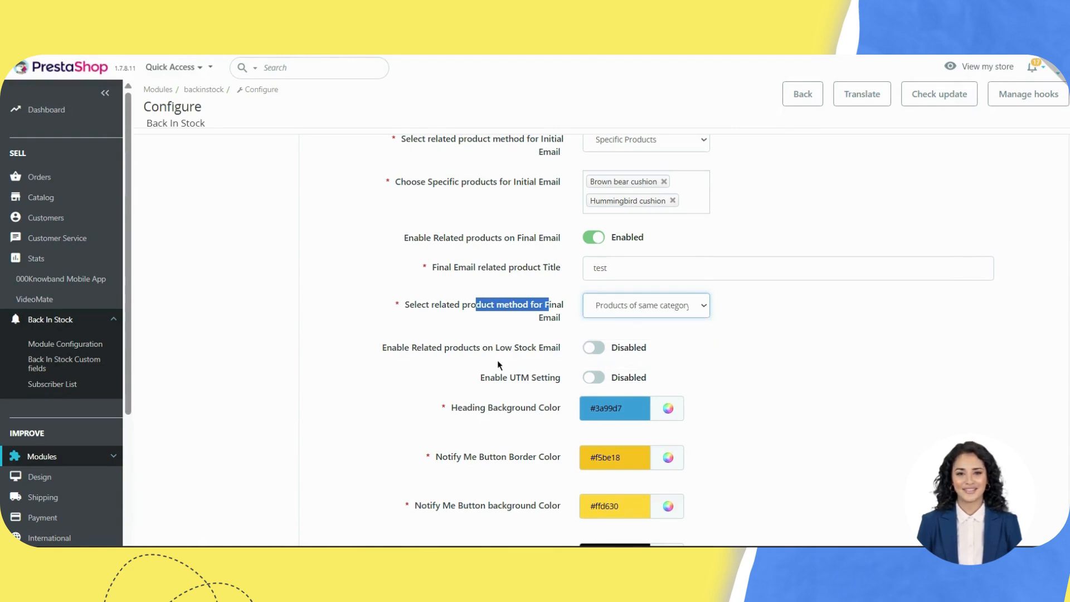
pyautogui.click(570, 353)
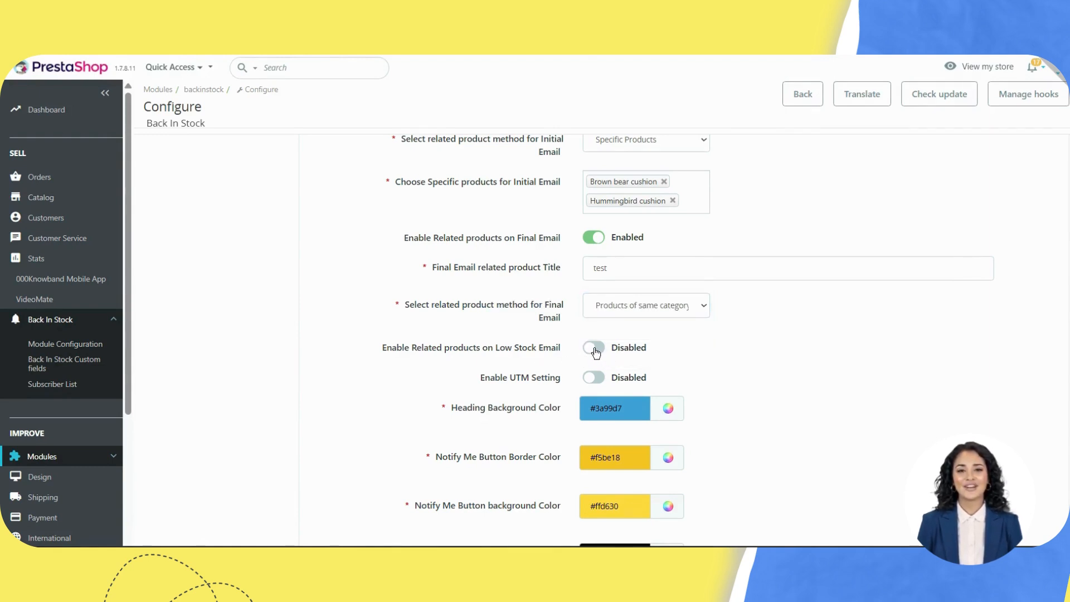
# Step: Enable Low Stock Email related products titled 'tst', keeping the Best Seller method
pyautogui.click(594, 349)
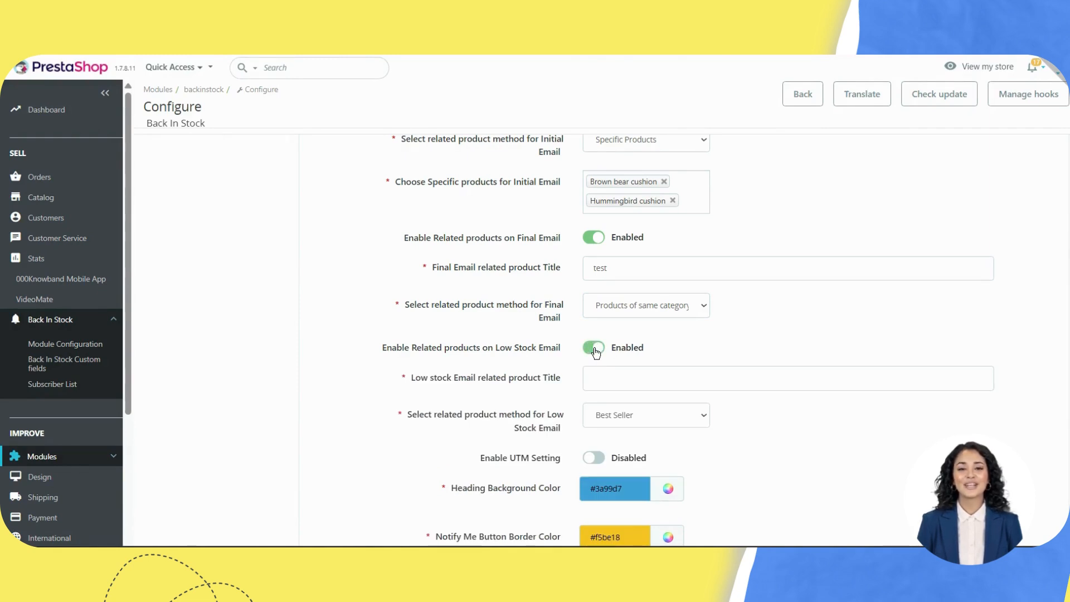
pyautogui.click(616, 378)
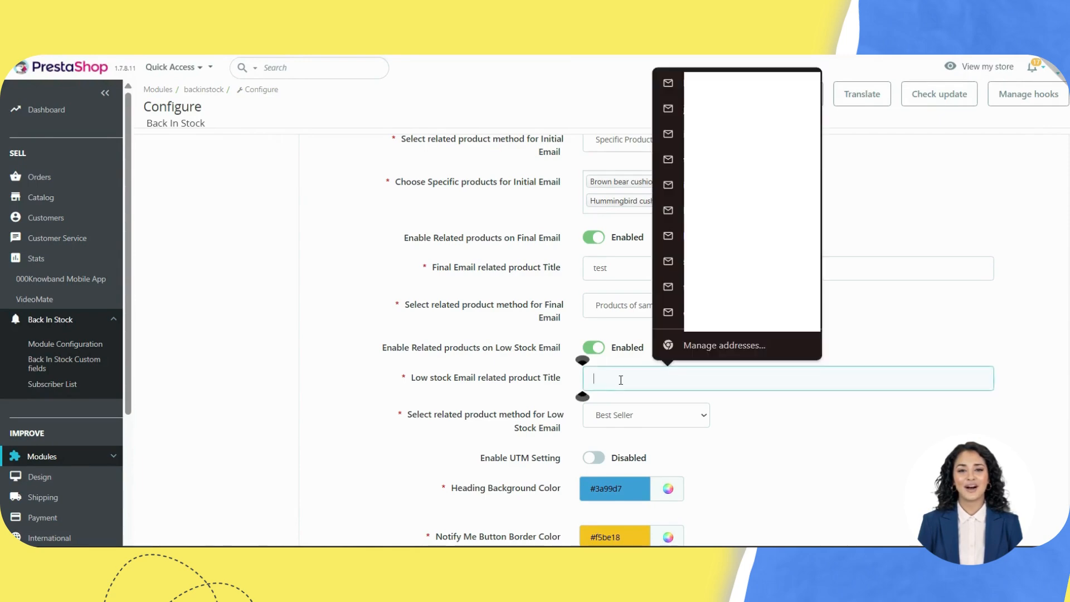
pyautogui.write('tst')
pyautogui.click(630, 404)
pyautogui.scroll(-2, 631, 404)
pyautogui.scroll(-1, 630, 404)
pyautogui.click(641, 258)
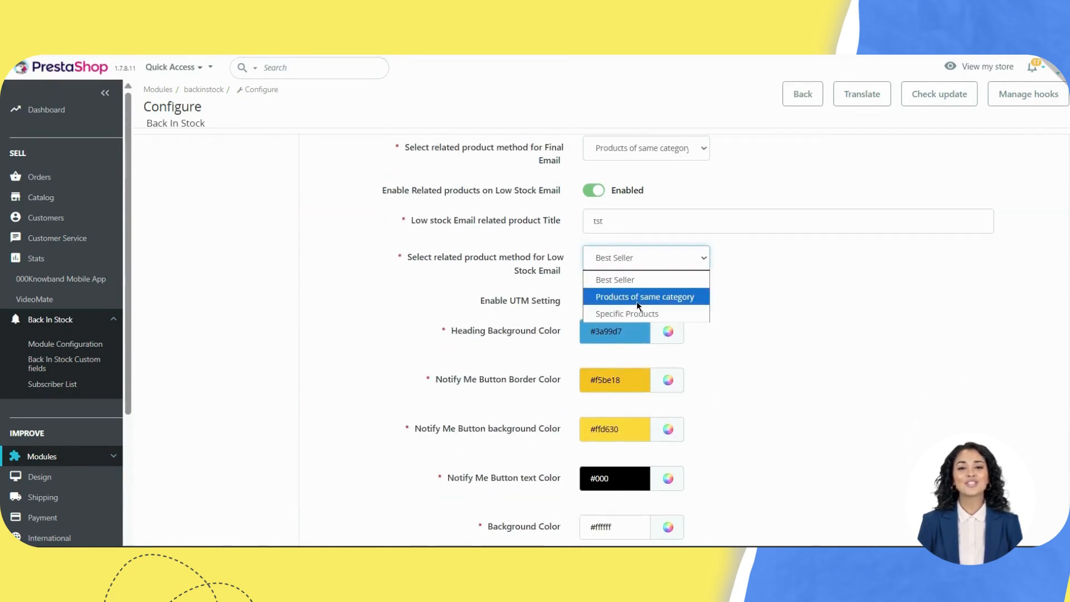
pyautogui.click(620, 279)
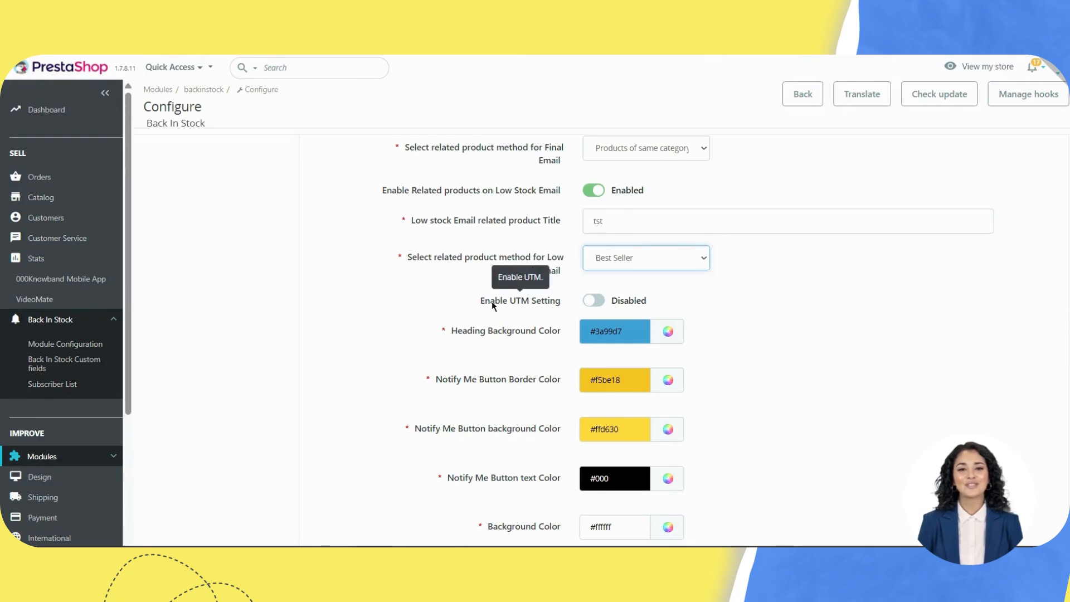
# Step: Enable UTM Setting with source 'UTM source', medium 'UTM Medium' and campaign 'UTM Campign'
pyautogui.click(592, 299)
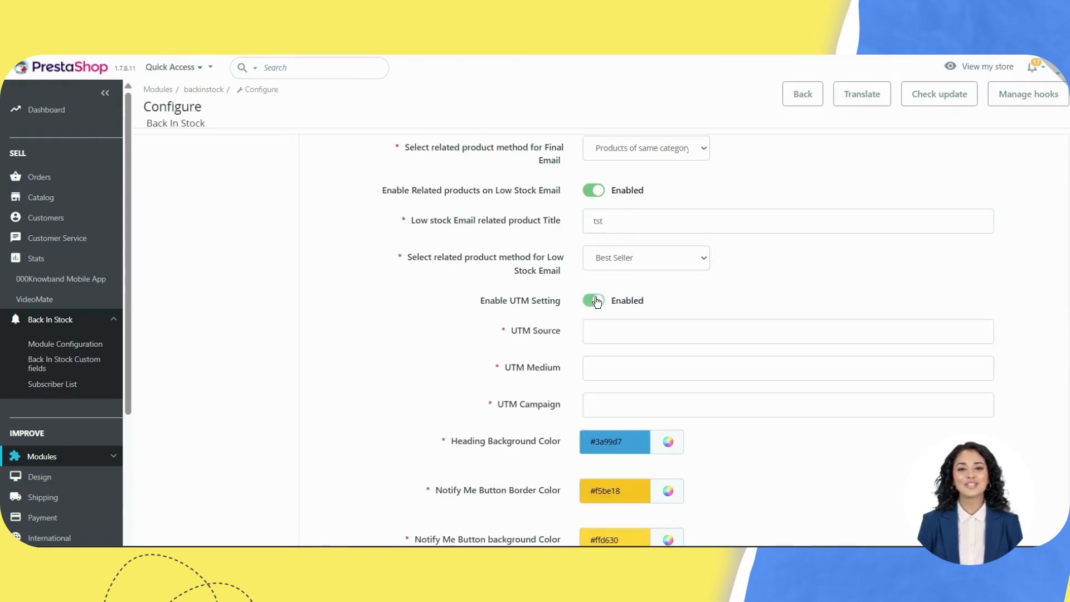
pyautogui.click(611, 333)
pyautogui.click(677, 362)
pyautogui.click(629, 363)
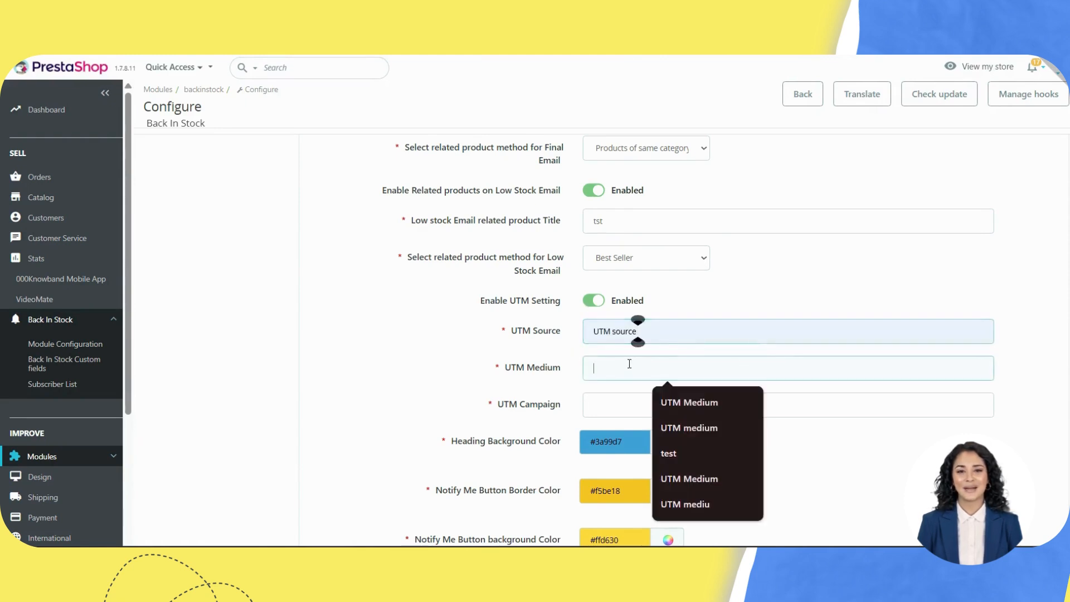
pyautogui.click(688, 402)
pyautogui.click(602, 409)
pyautogui.click(696, 372)
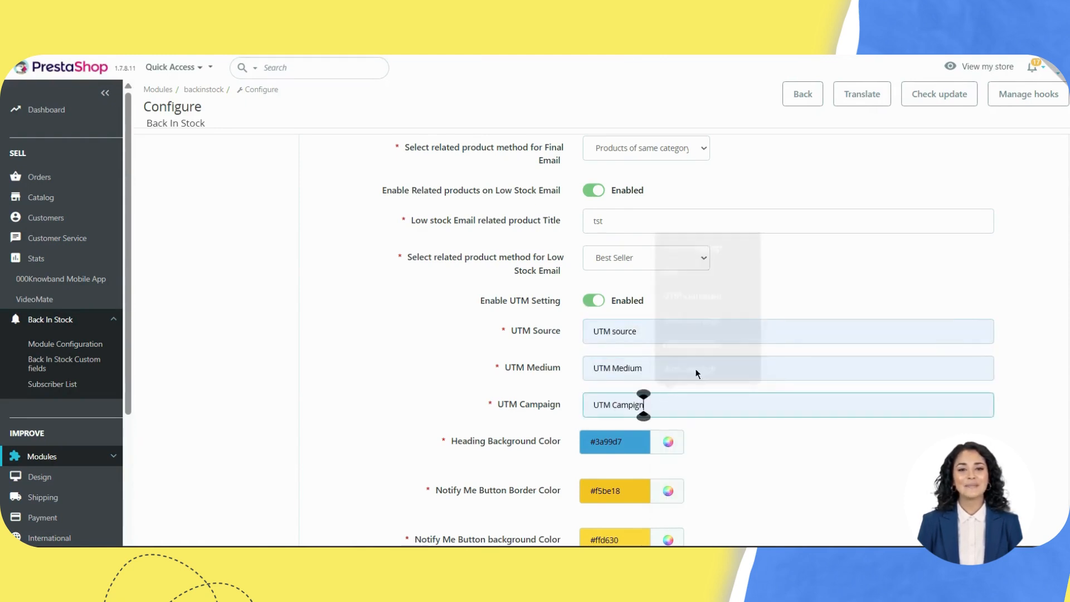
pyautogui.scroll(-4, 675, 420)
pyautogui.moveTo(475, 230); pyautogui.dragTo(555, 236)
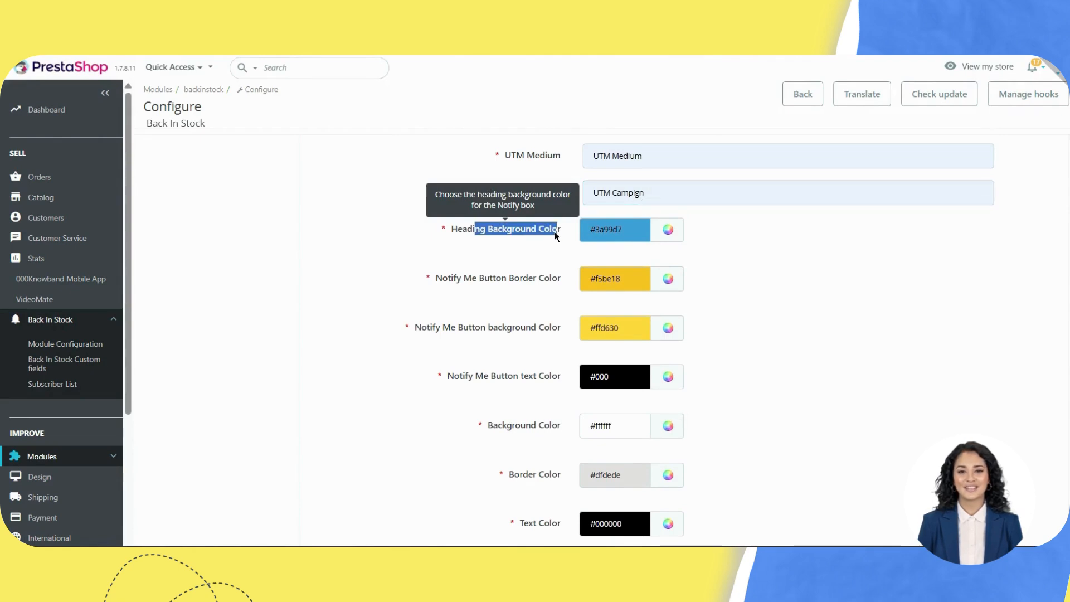
pyautogui.click(554, 233)
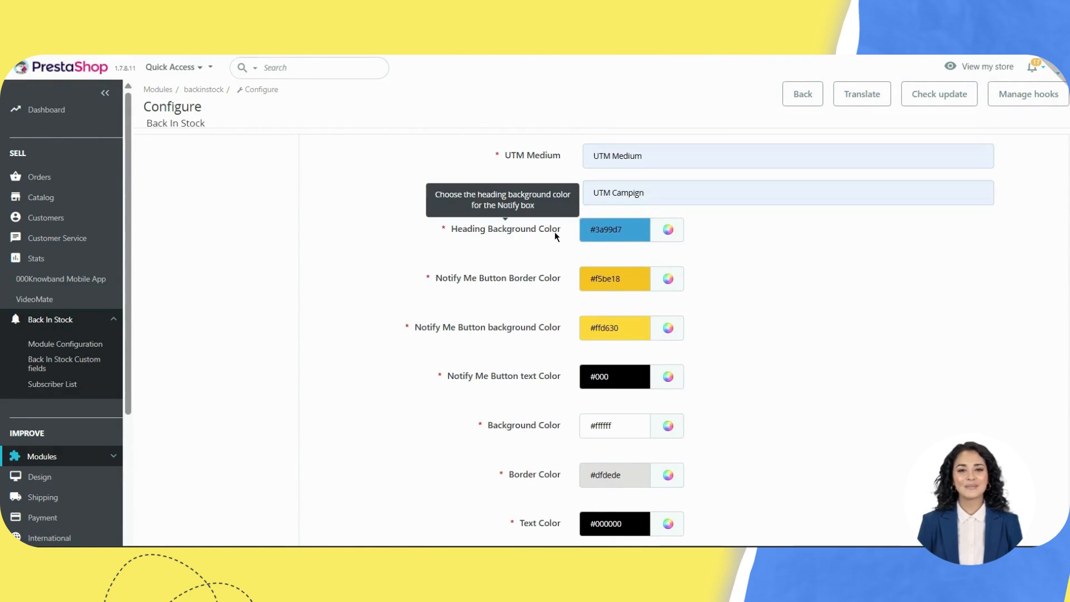
# Step: Colour the heading background green, the Notify Me button border purple and its background orange
pyautogui.click(666, 233)
pyautogui.click(700, 293)
pyautogui.click(676, 283)
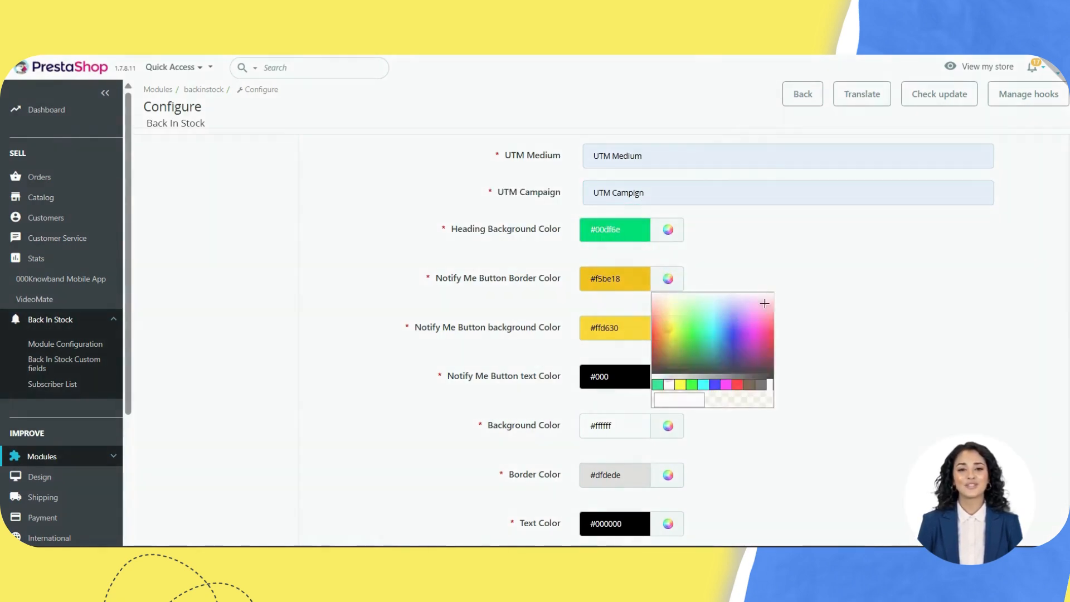
pyautogui.click(744, 329)
pyautogui.click(667, 328)
pyautogui.click(677, 396)
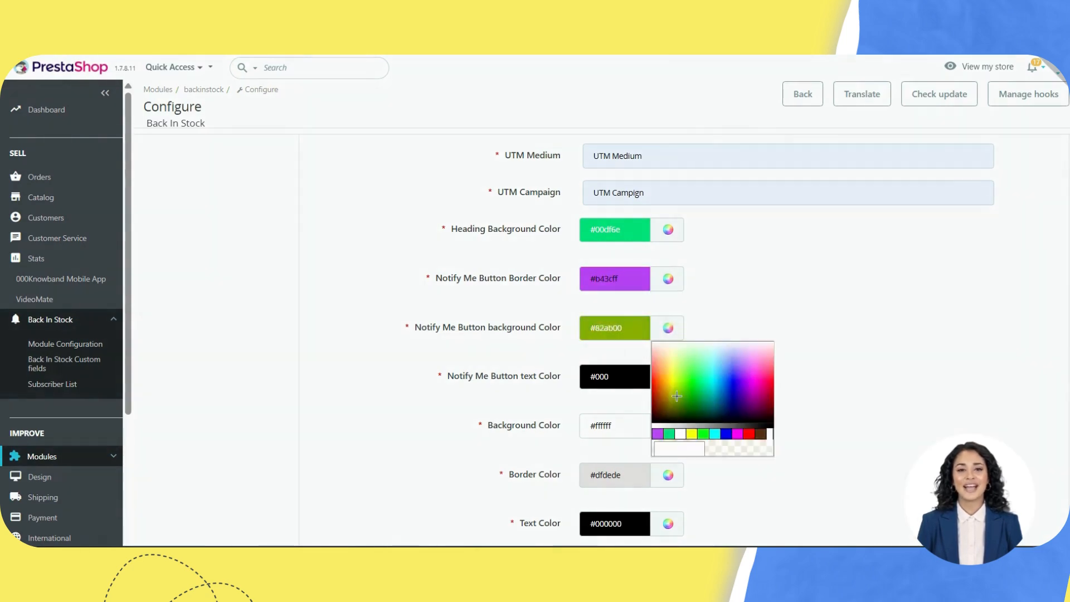
pyautogui.click(658, 390)
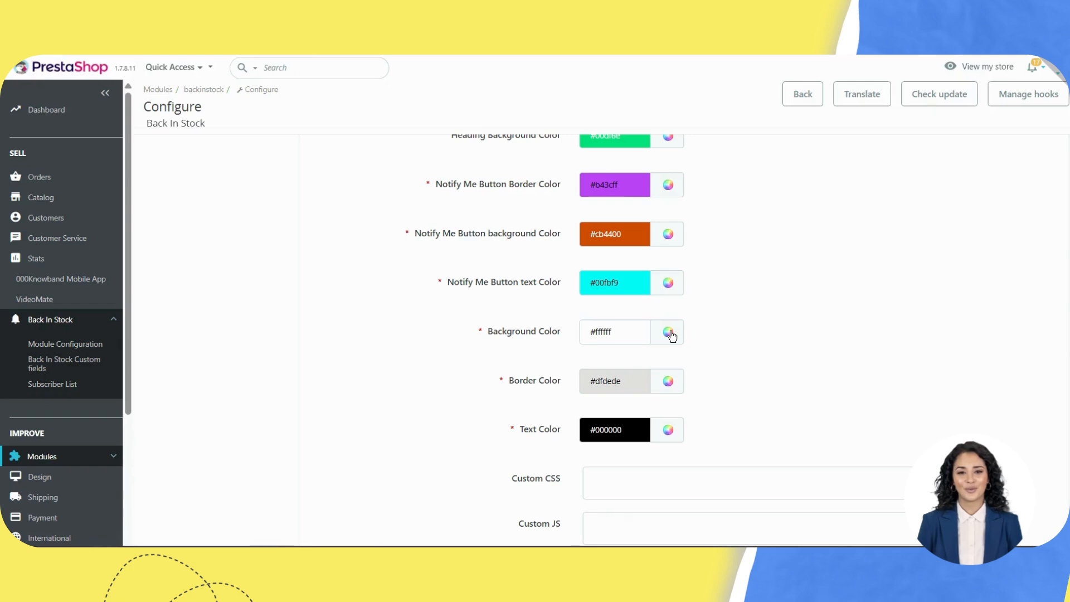
# Step: Set the form background to #00c781, border to #ad00df and text to #ffbe54
pyautogui.click(668, 332)
pyautogui.click(706, 396)
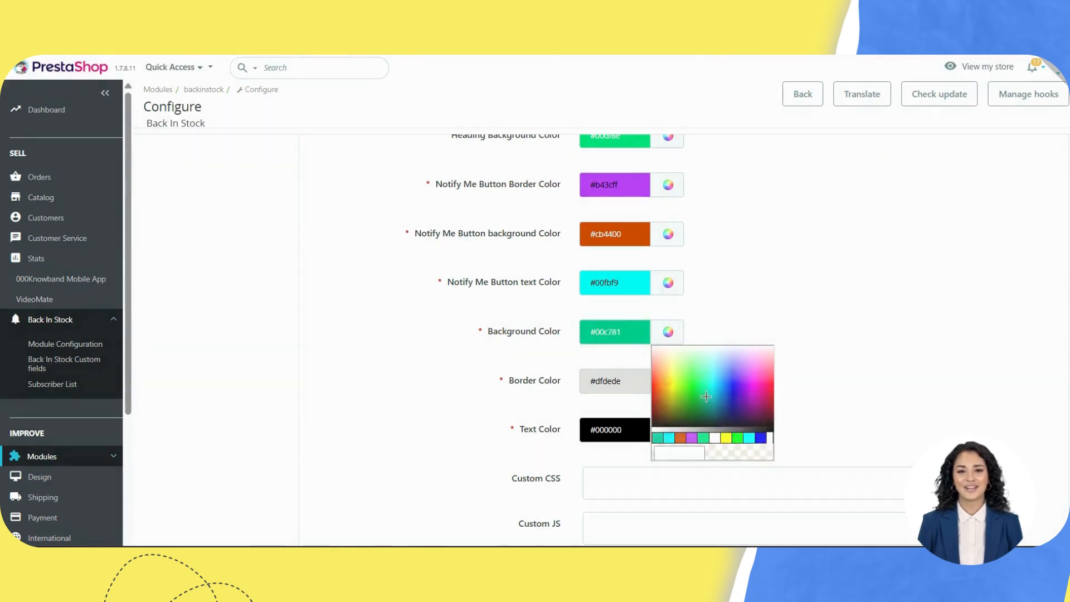
pyautogui.click(672, 381)
pyautogui.click(747, 437)
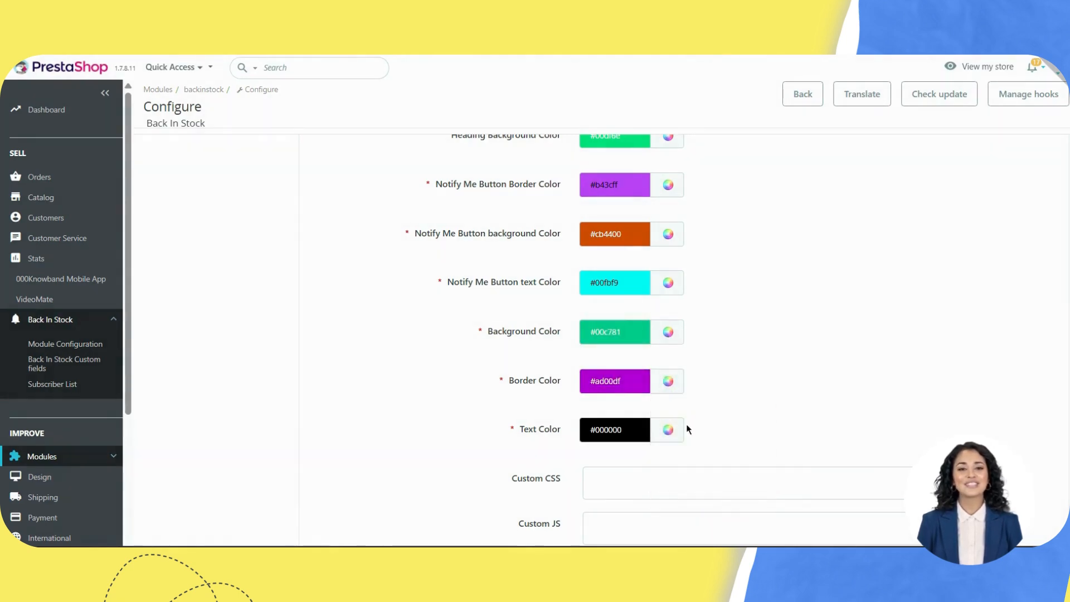
pyautogui.click(671, 429)
pyautogui.moveTo(666, 482); pyautogui.dragTo(665, 472)
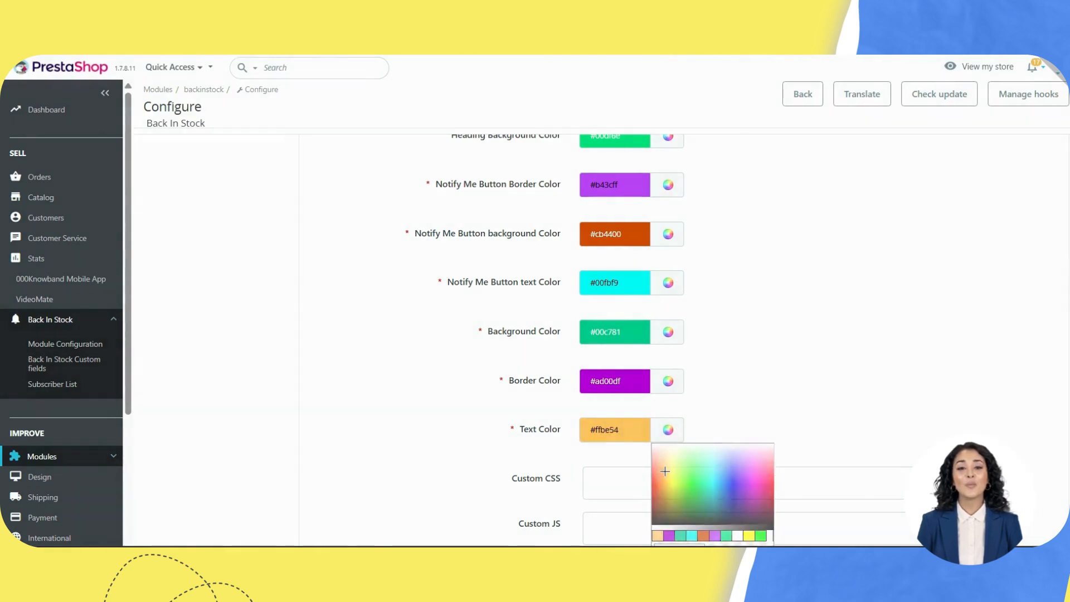
pyautogui.scroll(-2, 665, 472)
pyautogui.click(633, 346)
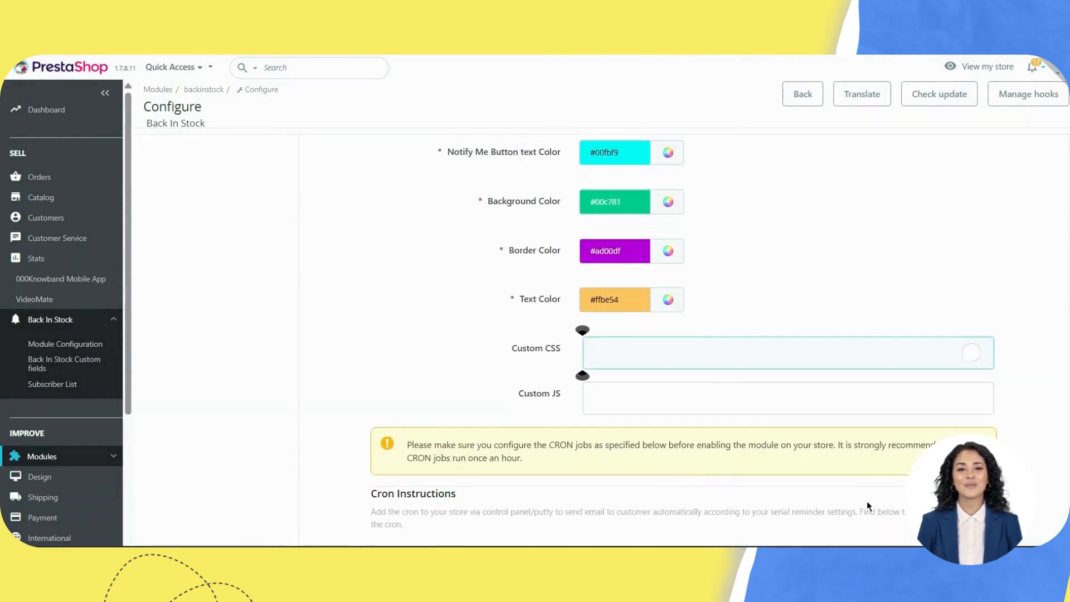
pyautogui.scroll(-3, 867, 505)
pyautogui.click(920, 366)
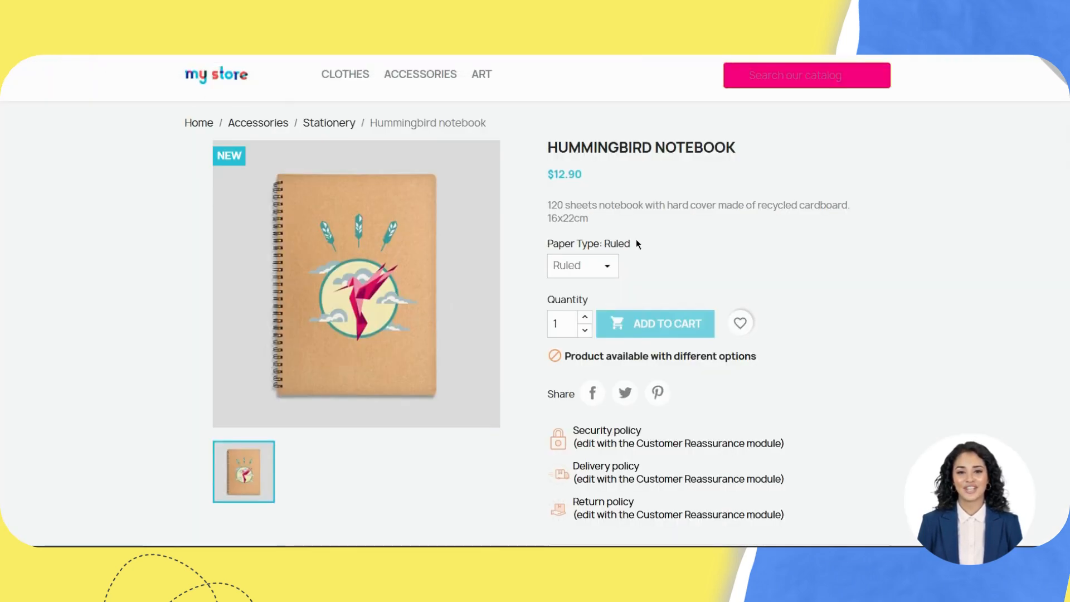
# Step: Accept the knowband terms on the Hummingbird notebook page and submit NOTIFY ME, getting the subscribed confirmation
pyautogui.scroll(-4, 717, 318)
pyautogui.scroll(-1, 718, 317)
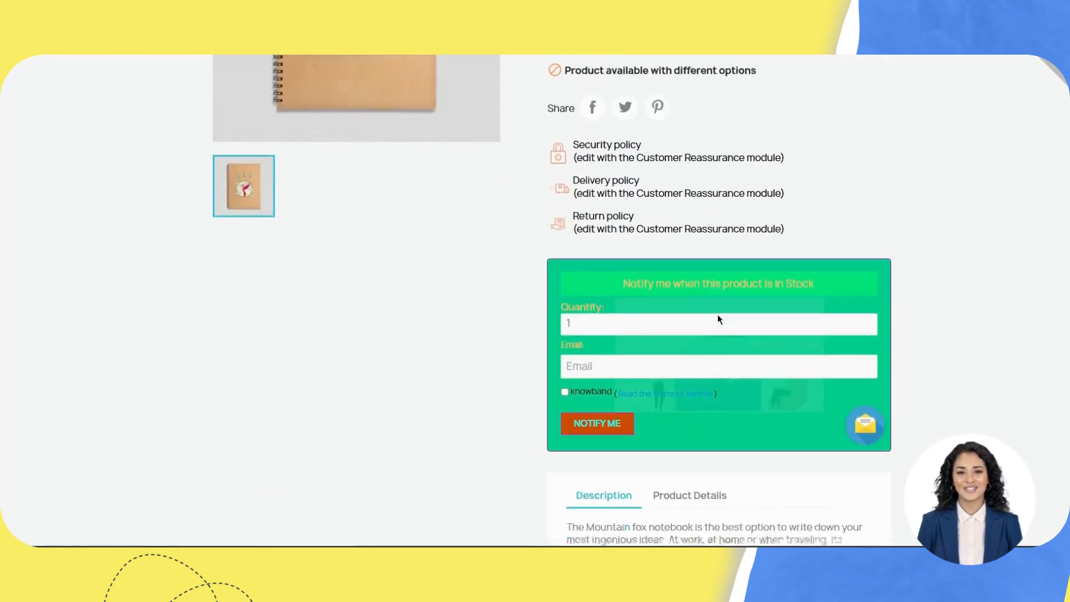
pyautogui.scroll(-1, 718, 319)
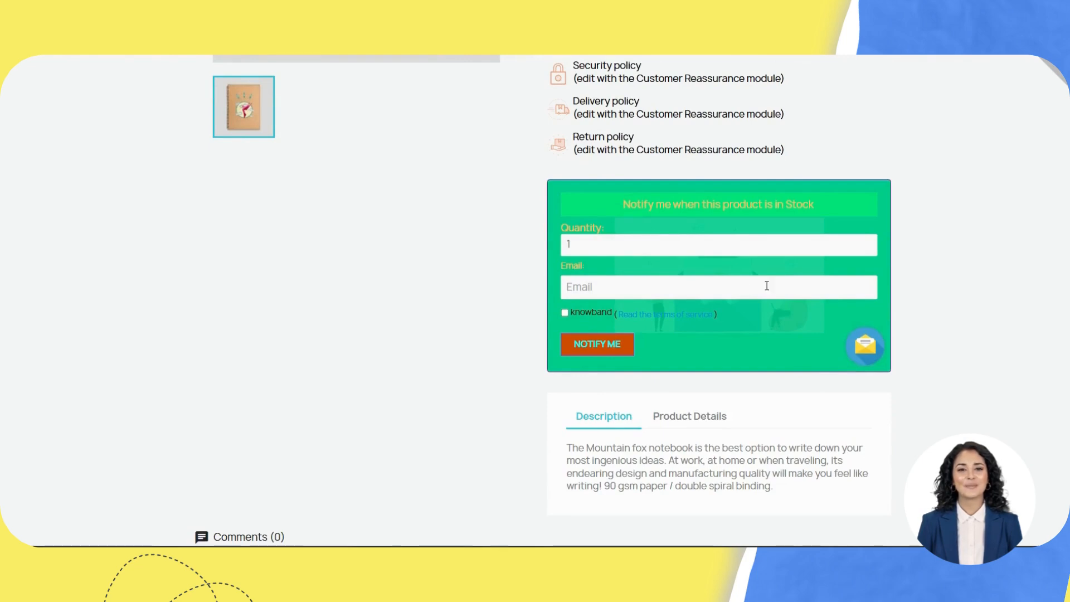
pyautogui.tripleClick(590, 313)
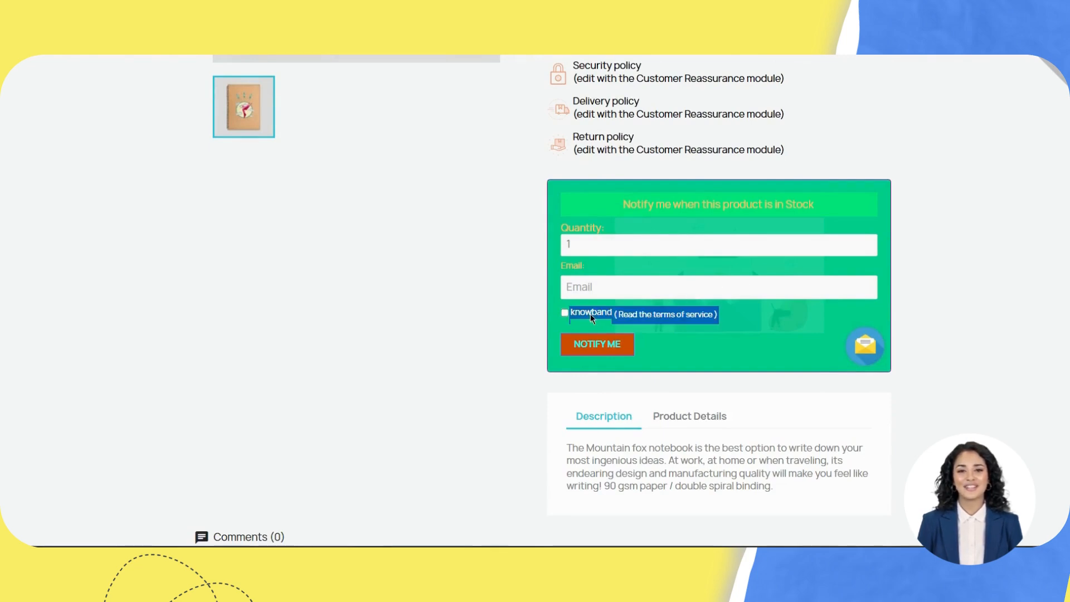
pyautogui.click(639, 323)
pyautogui.click(644, 316)
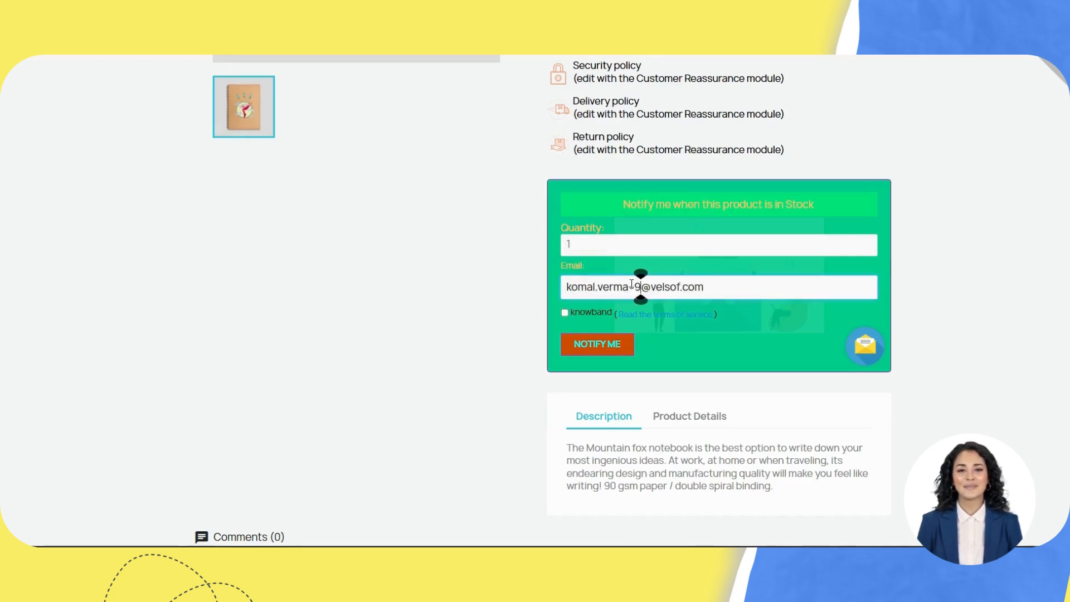
pyautogui.click(564, 313)
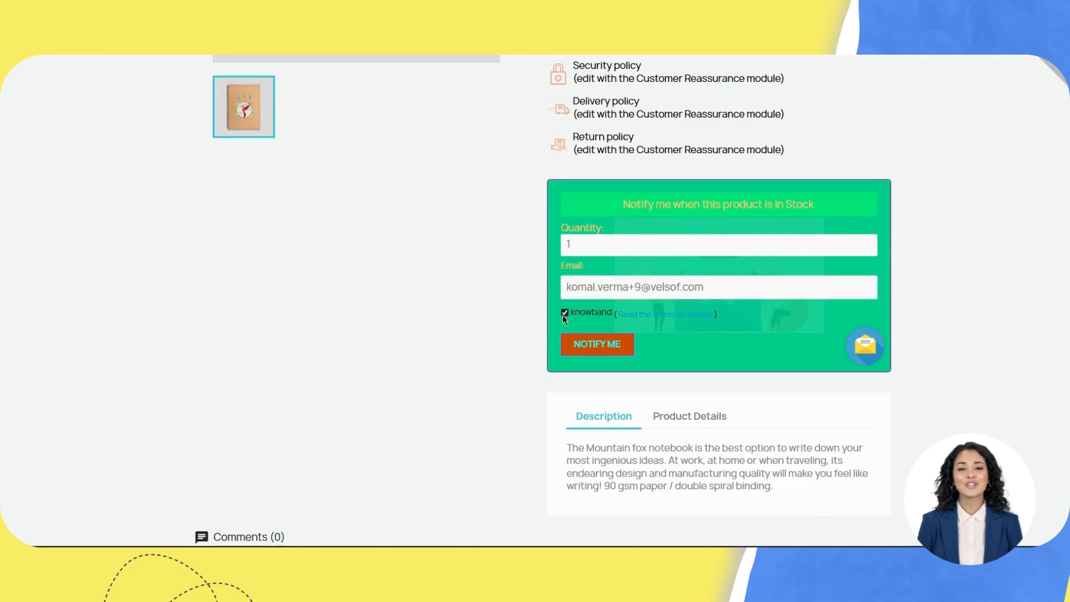
pyautogui.click(585, 351)
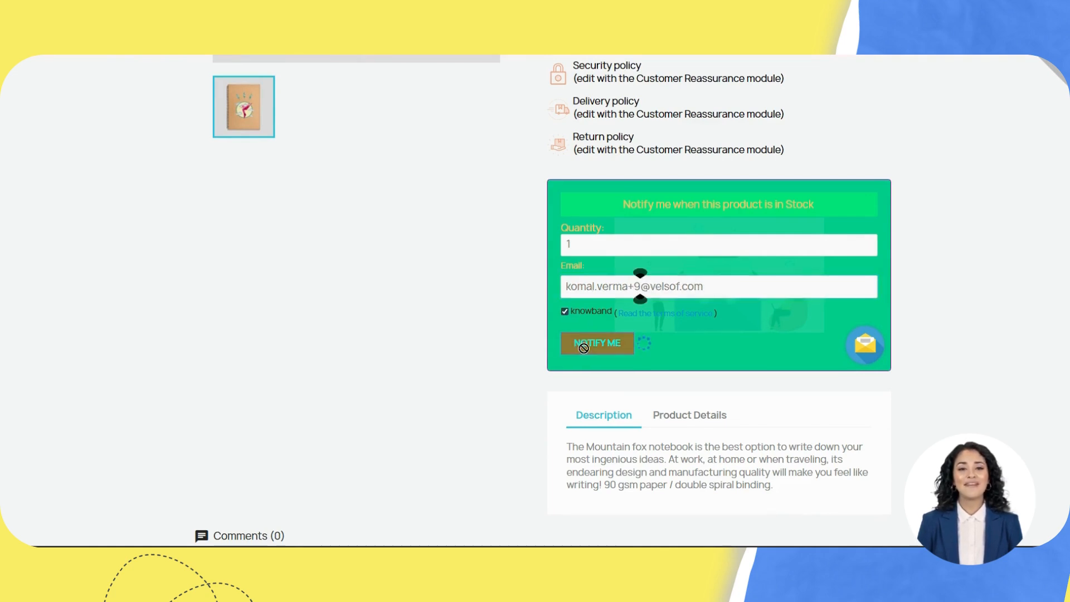
pyautogui.moveTo(579, 307); pyautogui.dragTo(684, 309)
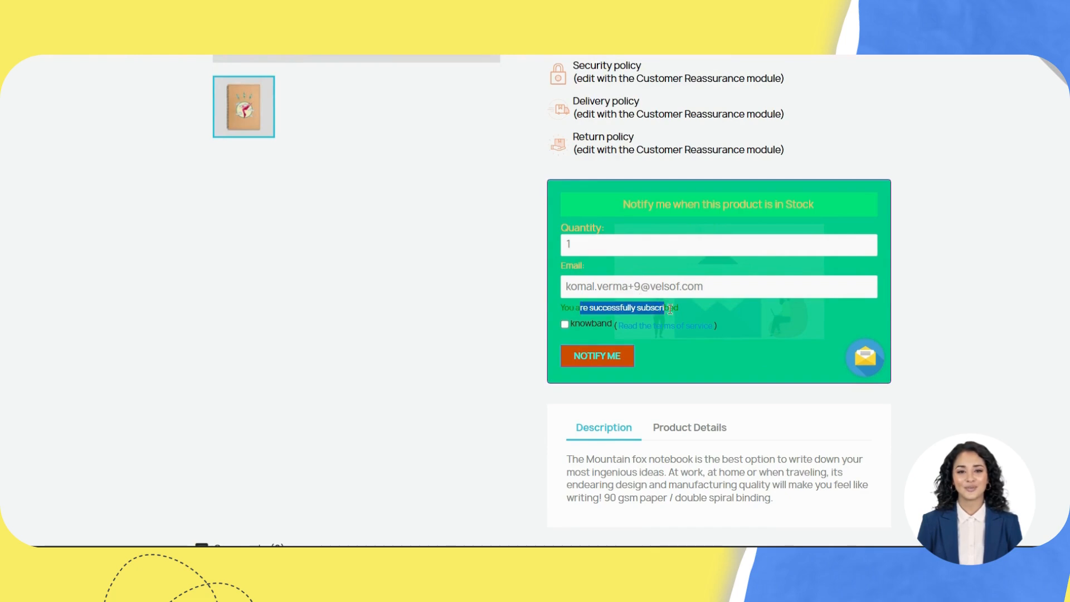
pyautogui.click(683, 309)
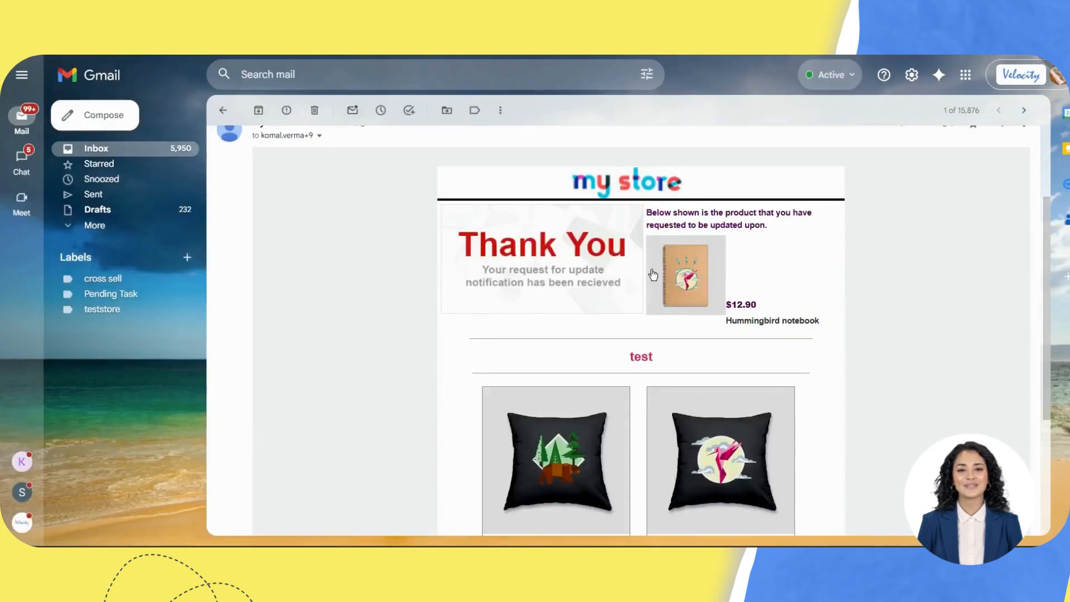
# Step: Scroll through the Thank You email, checking the recommended cushions and the unsubscribe footer
pyautogui.scroll(1, 613, 325)
pyautogui.scroll(-1, 613, 325)
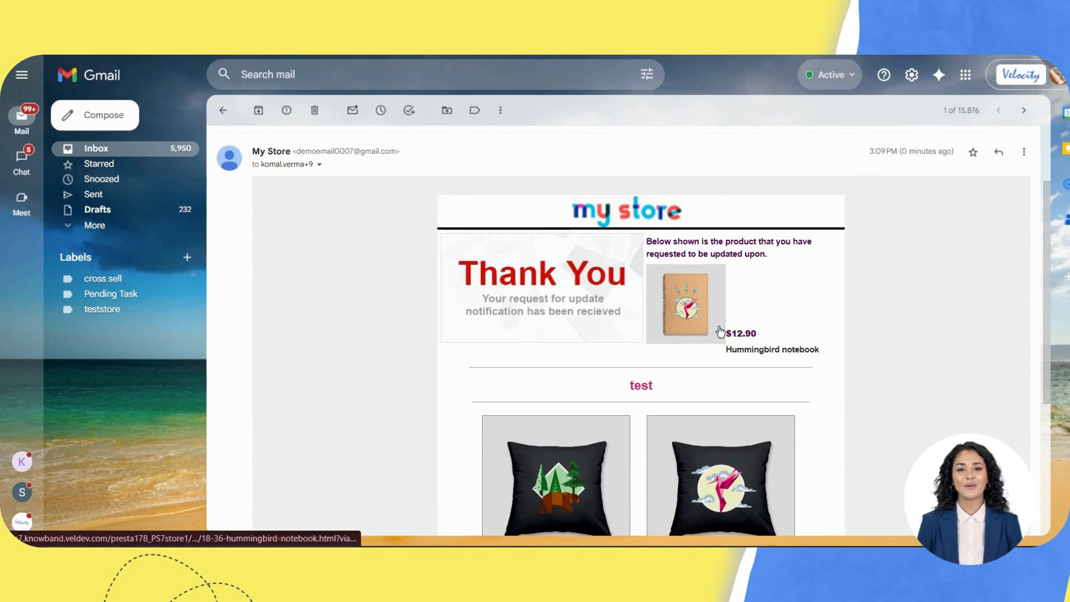
pyautogui.scroll(-3, 719, 332)
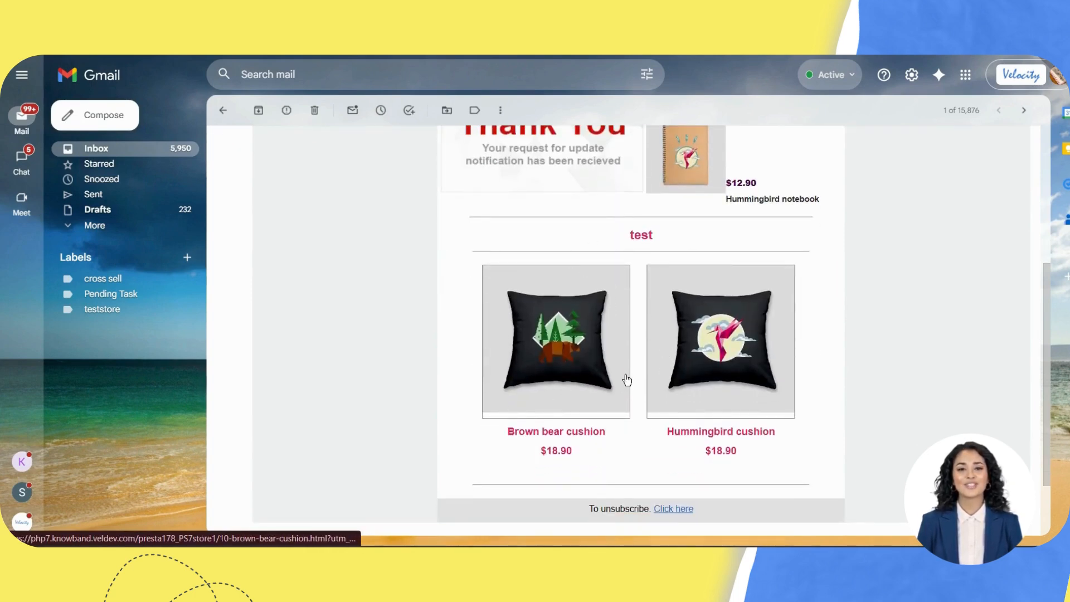
pyautogui.moveTo(597, 509); pyautogui.dragTo(647, 511)
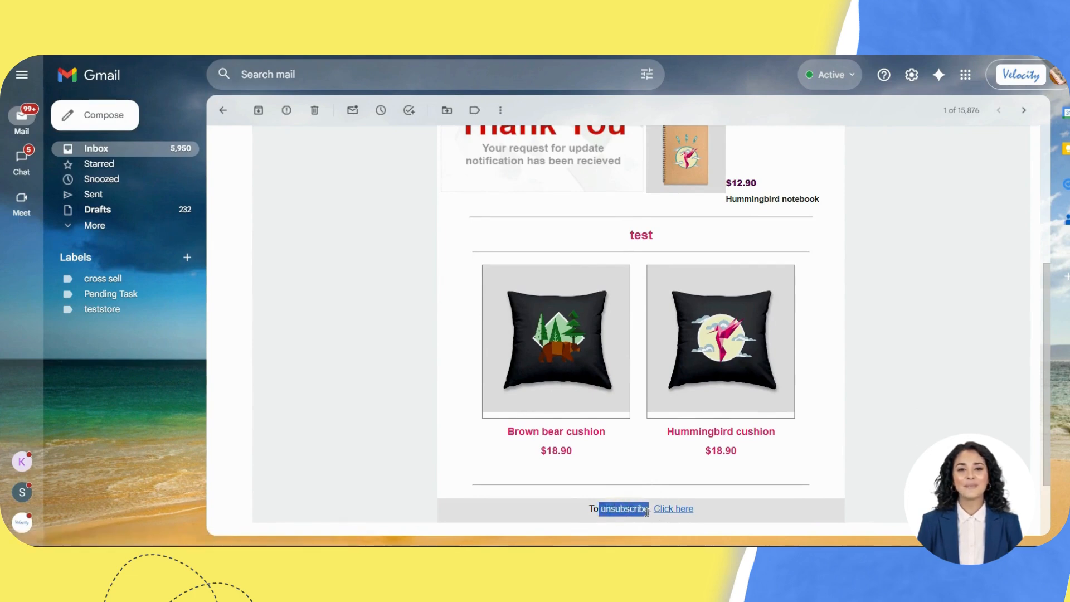
pyautogui.click(670, 519)
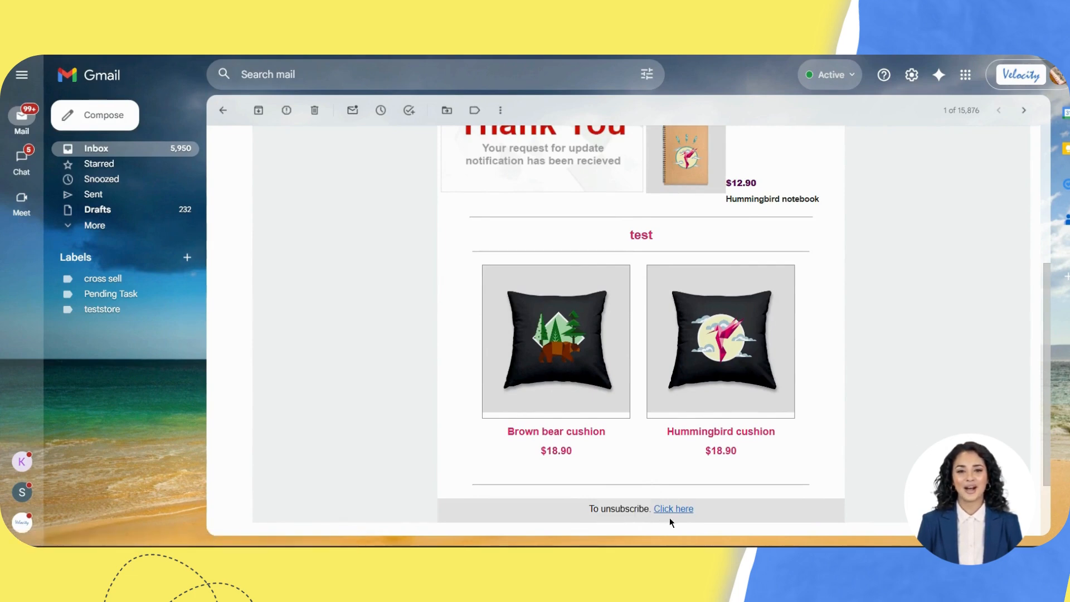
pyautogui.scroll(3, 641, 361)
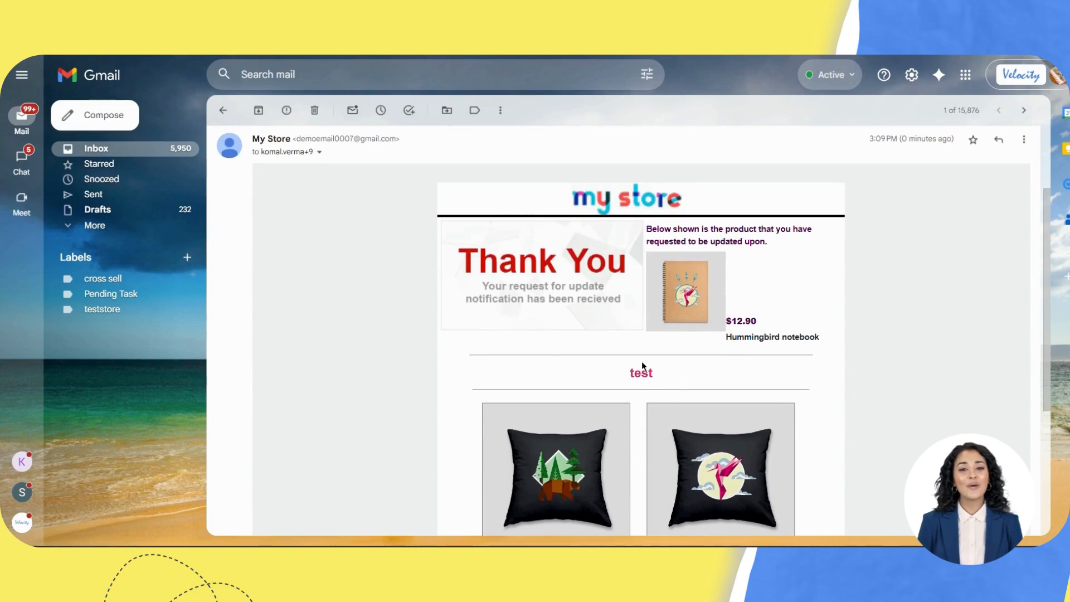
pyautogui.scroll(-4, 651, 316)
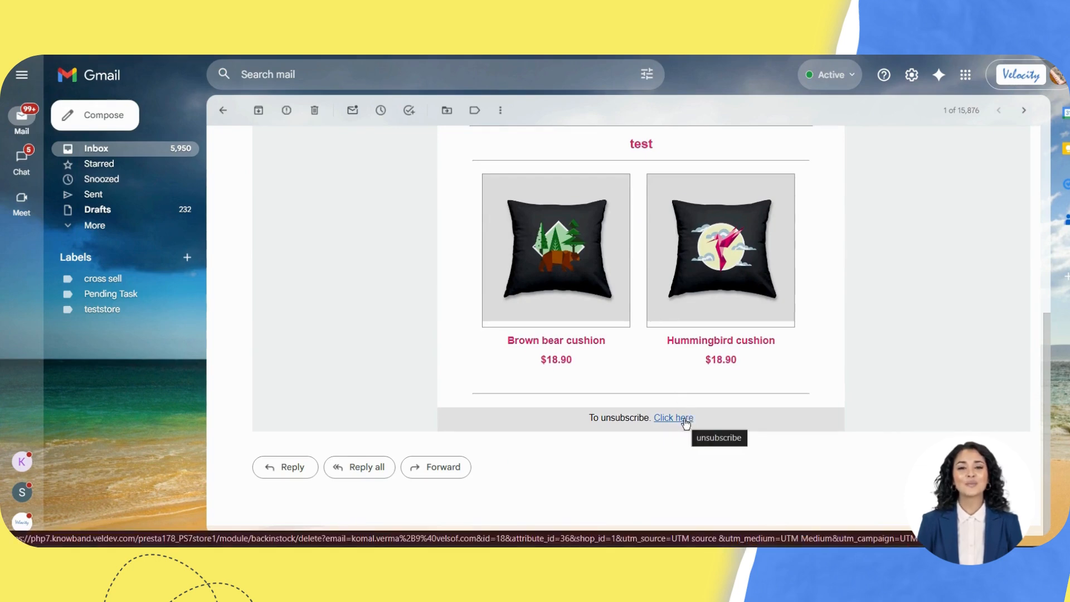
pyautogui.scroll(4, 641, 384)
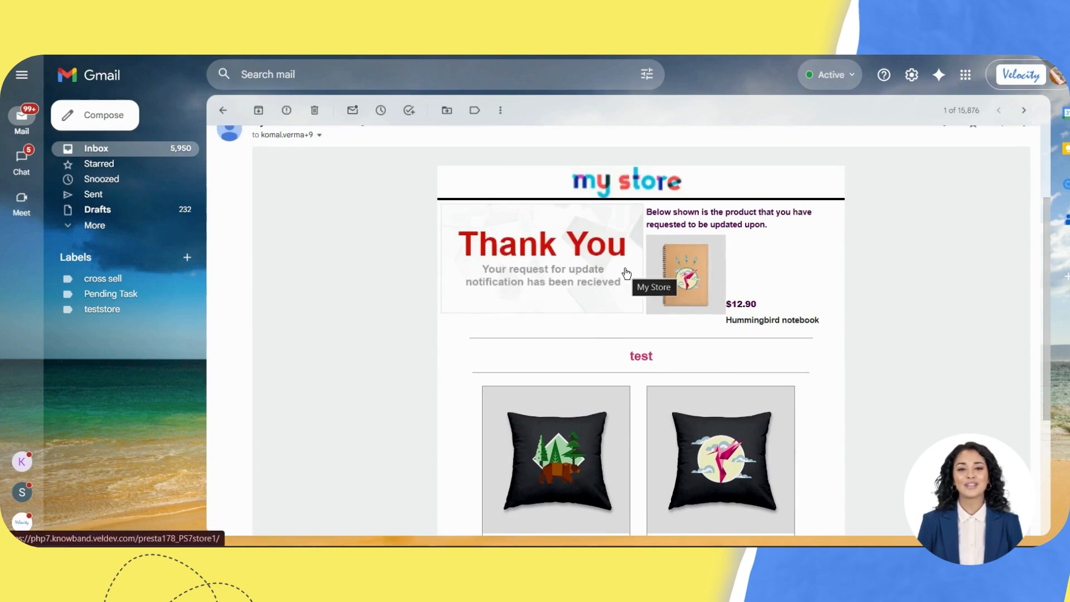
pyautogui.scroll(-4, 626, 273)
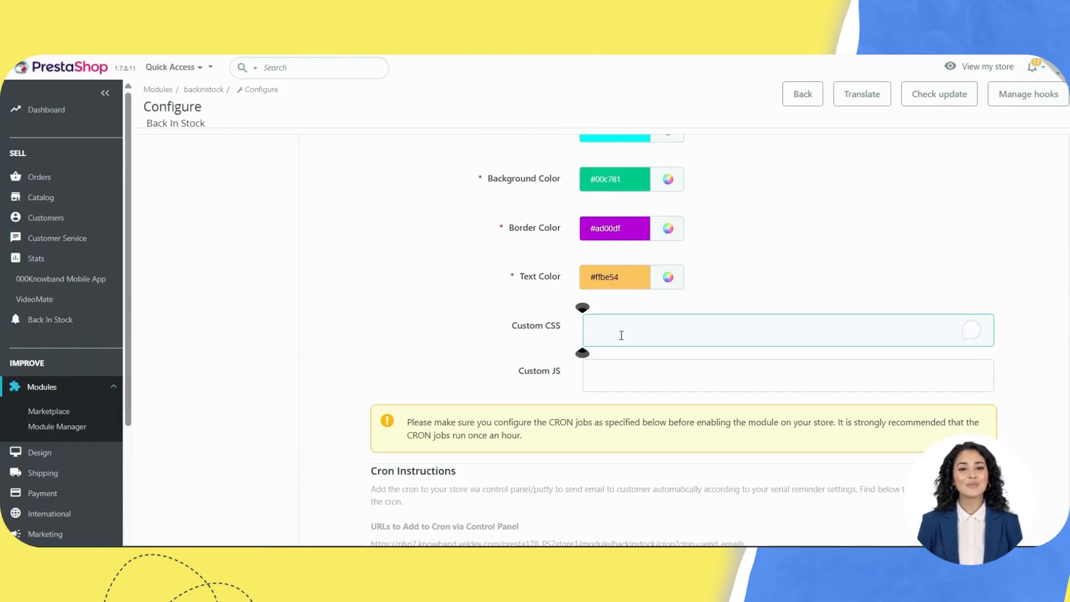
# Step: Enter the Custom CSS rule '*{ color: red; }'
pyautogui.write('*')
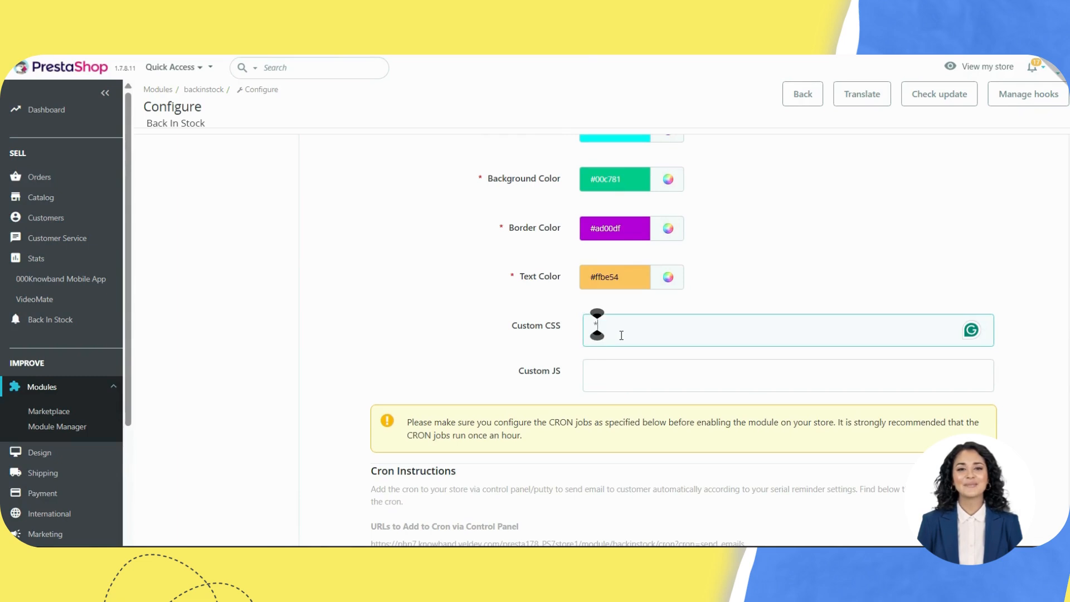
pyautogui.write('{')
pyautogui.press('Return')
pyautogui.write('co')
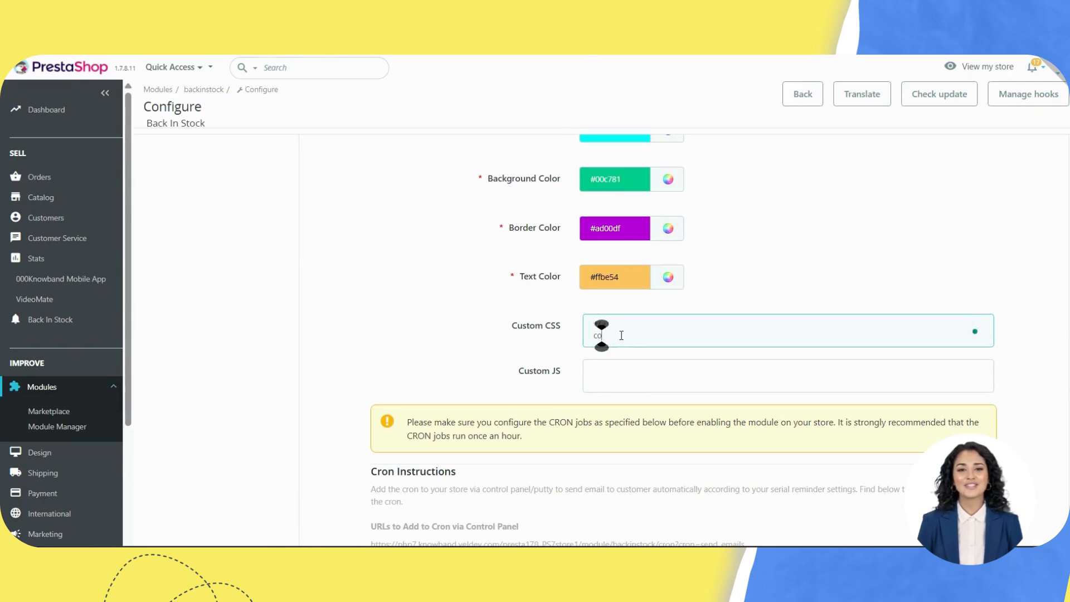
pyautogui.write('lor: red')
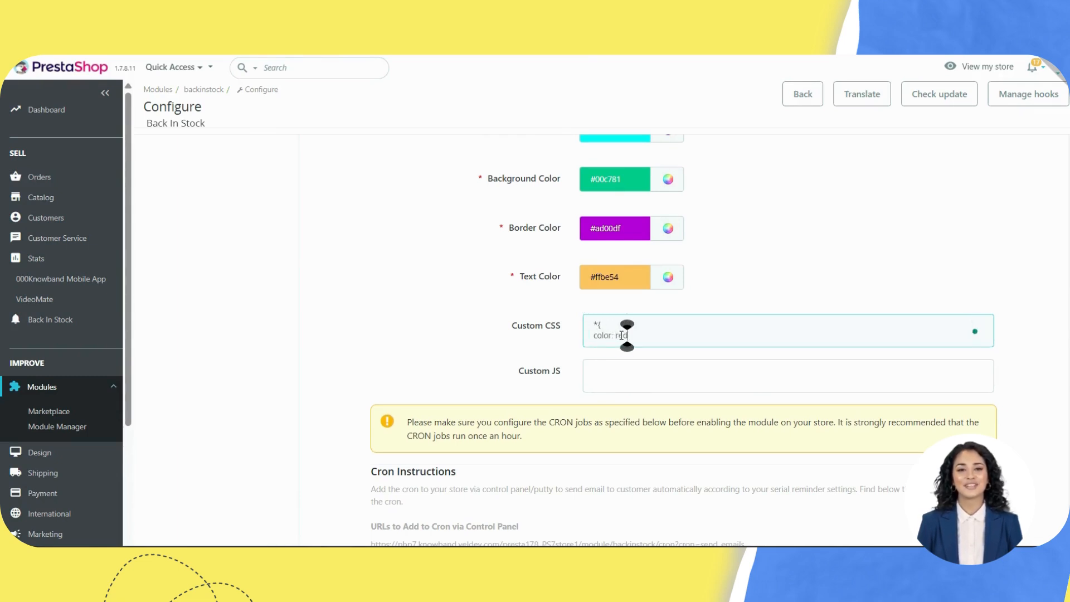
pyautogui.press('Return')
pyautogui.write('}')
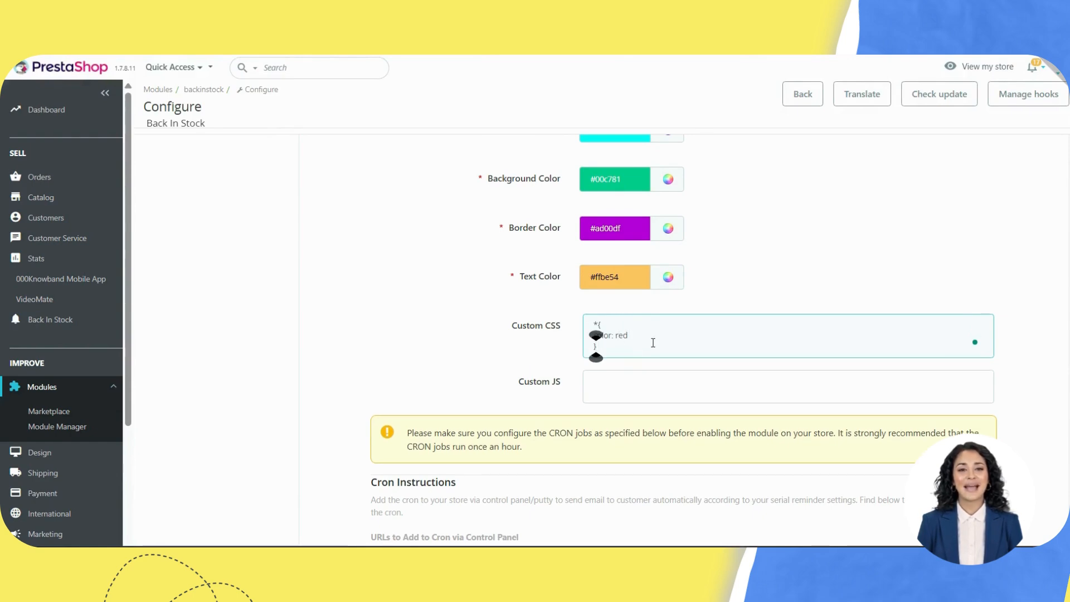
pyautogui.click(648, 334)
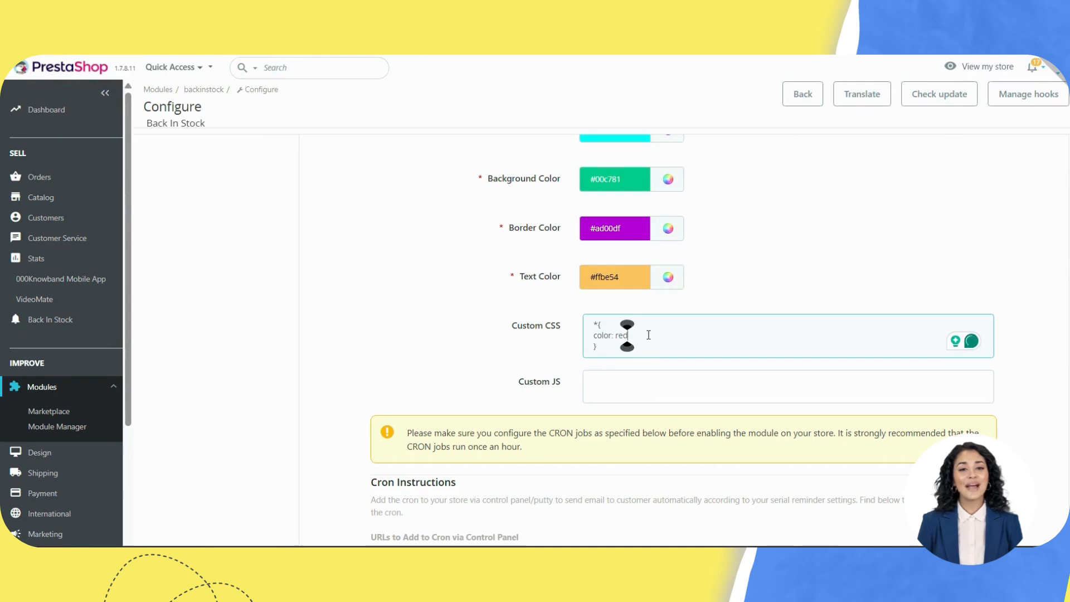
pyautogui.write(';')
# Step: Enter the custom JavaScript alert("kjhgfd")
pyautogui.click(638, 372)
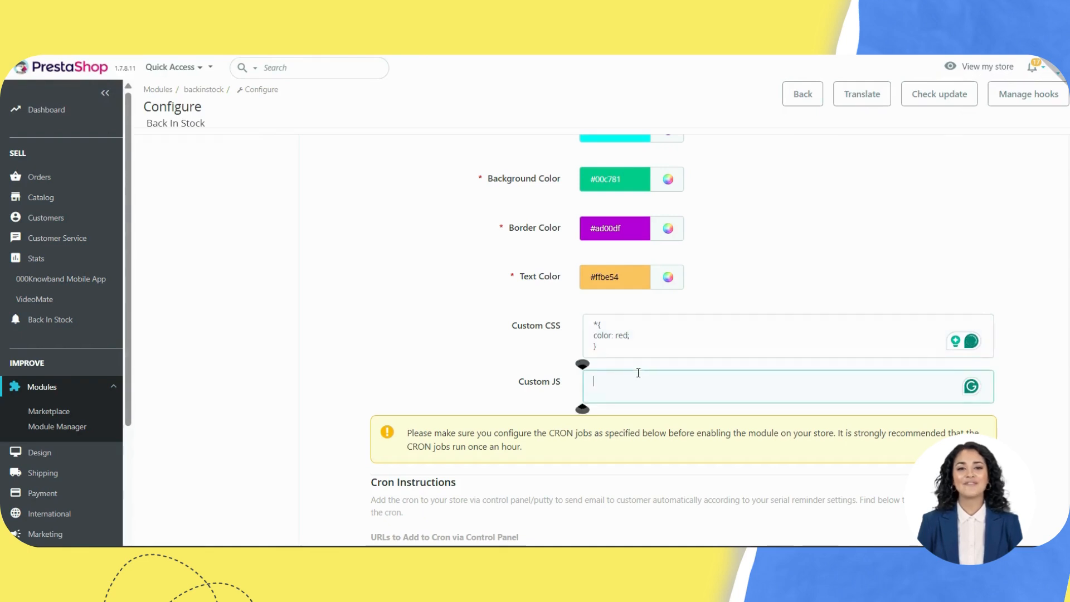
pyautogui.write('alert')
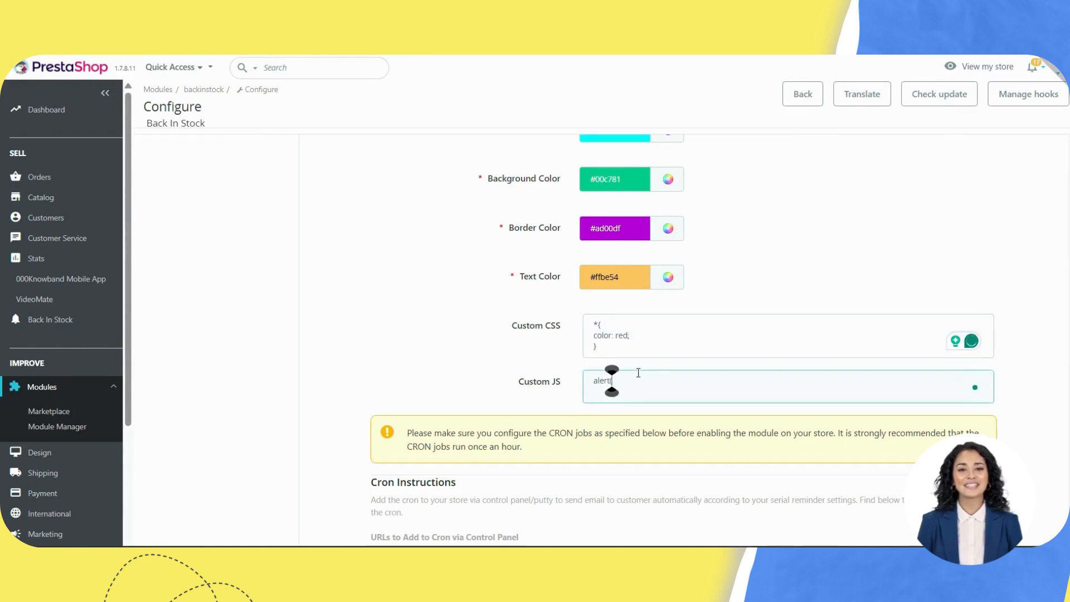
pyautogui.write('("kjhgfd")')
pyautogui.scroll(-2, 1022, 387)
pyautogui.scroll(-1, 747, 413)
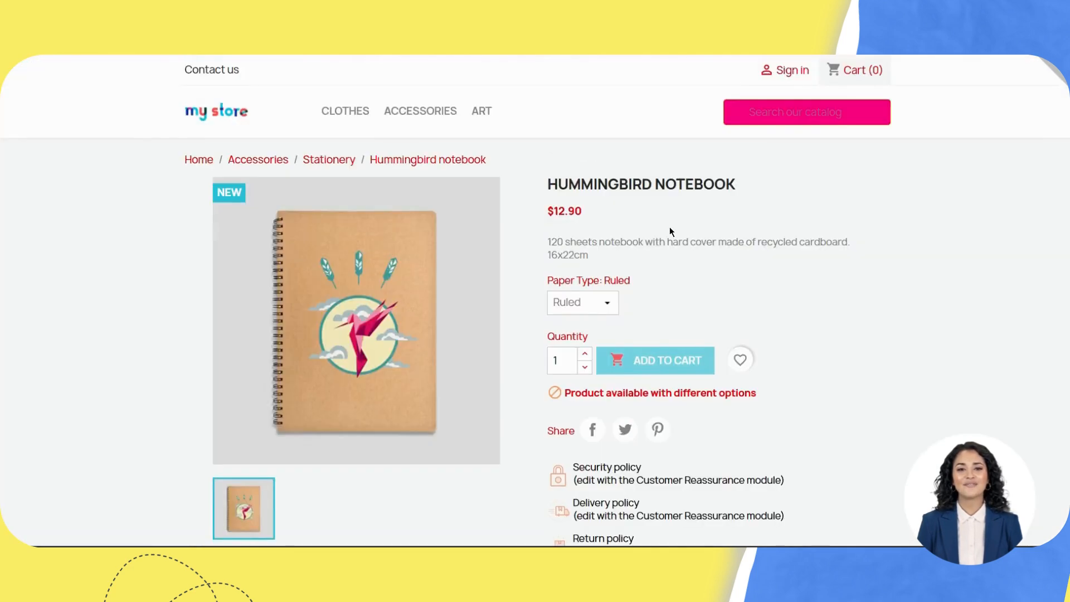
# Step: Submit a notify-me subscription for the out-of-stock Hummingbird notebook
pyautogui.scroll(-10, 670, 226)
pyautogui.scroll(-2, 669, 227)
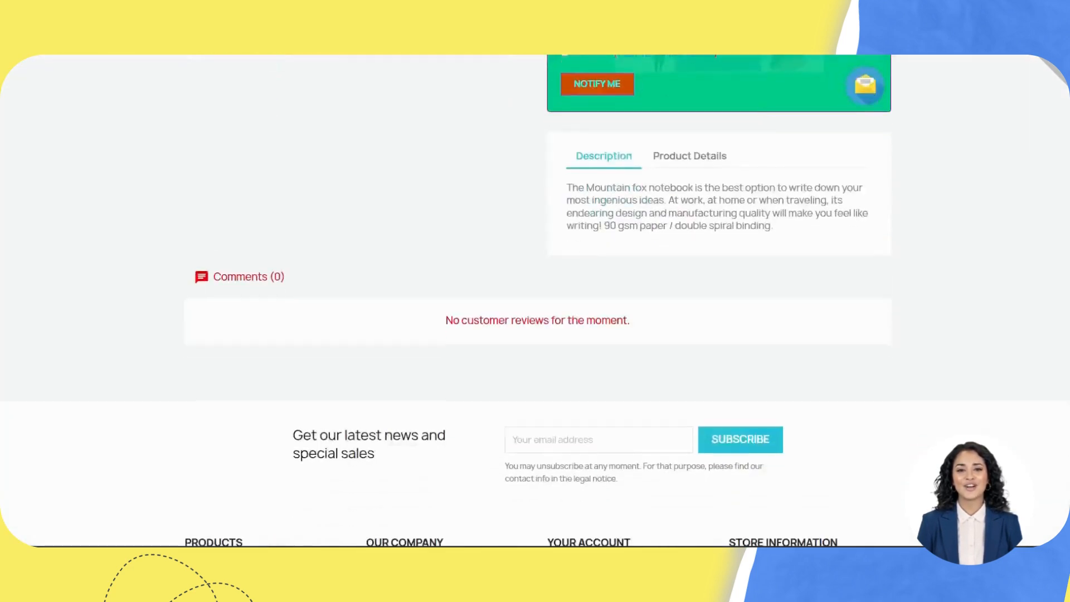
pyautogui.scroll(3, 604, 211)
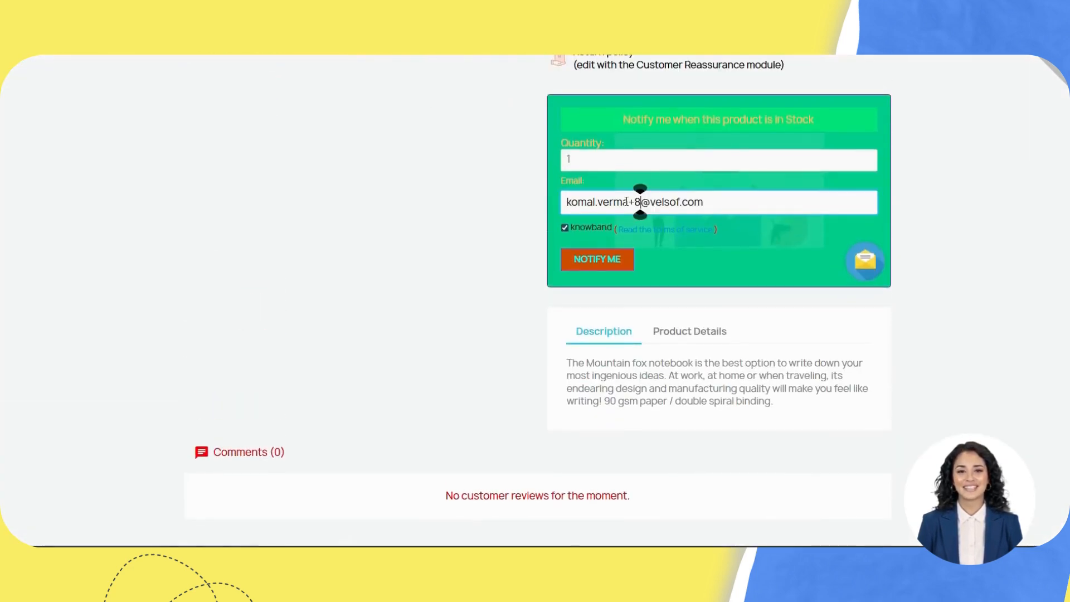
pyautogui.click(600, 266)
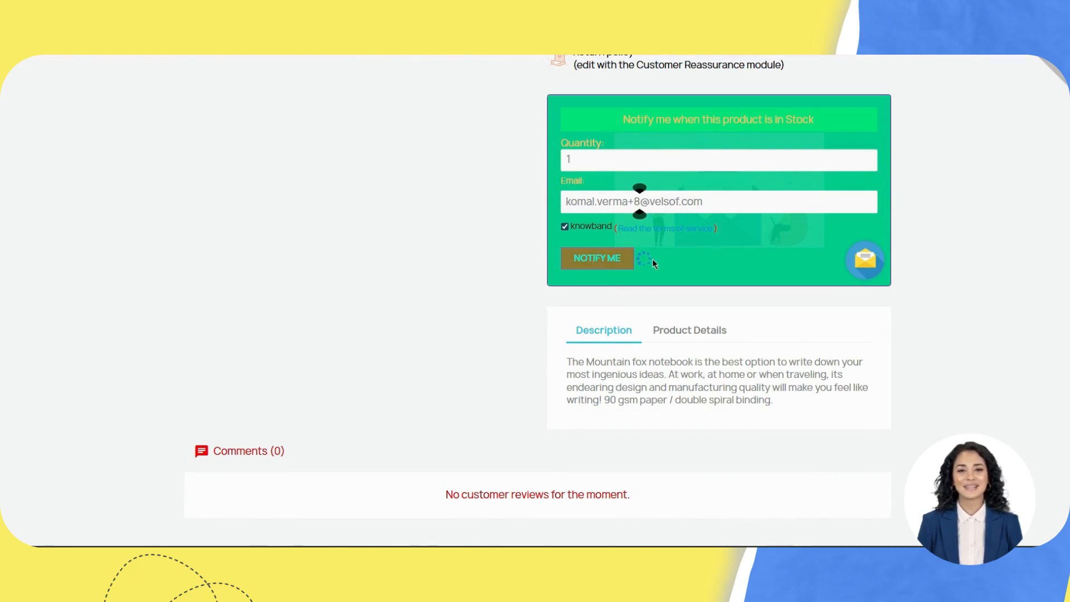
pyautogui.scroll(1, 652, 261)
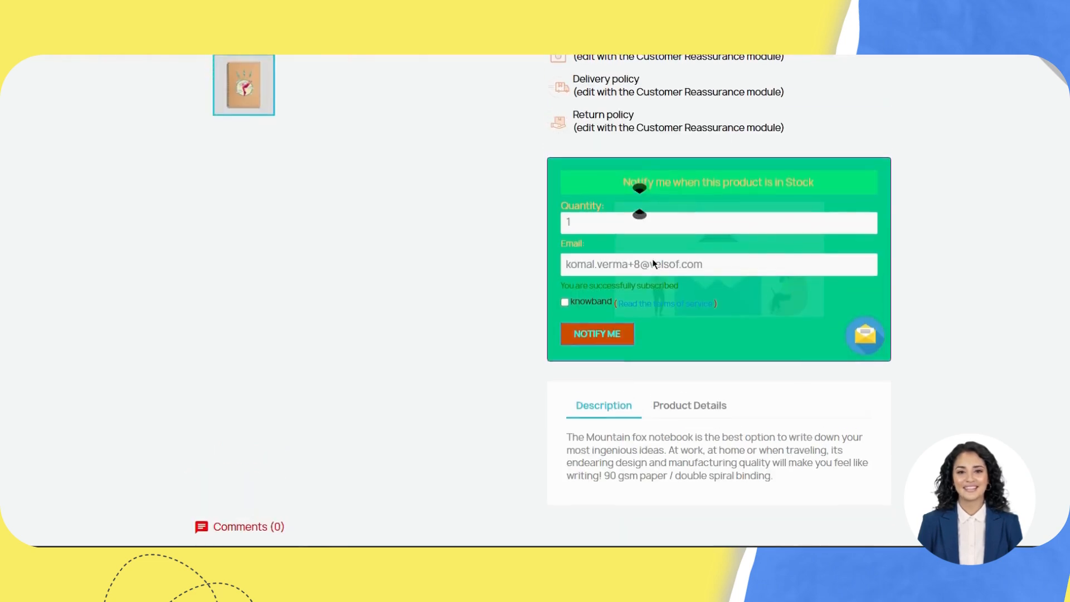
pyautogui.scroll(2, 350, 260)
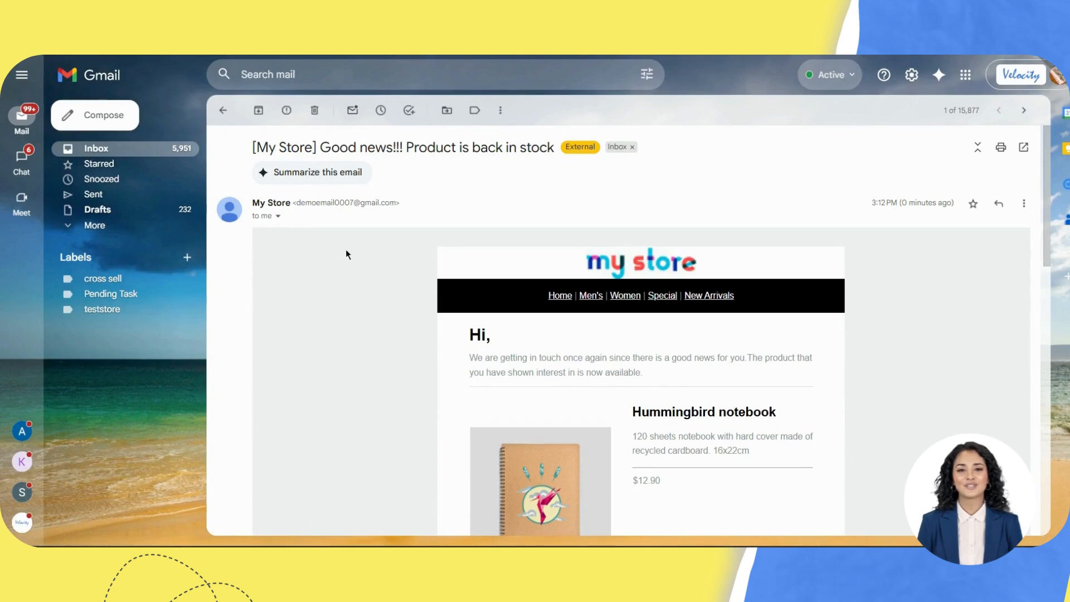
# Step: Read the back-in-stock email's subject line and its 'is now available' message
pyautogui.scroll(-3, 626, 319)
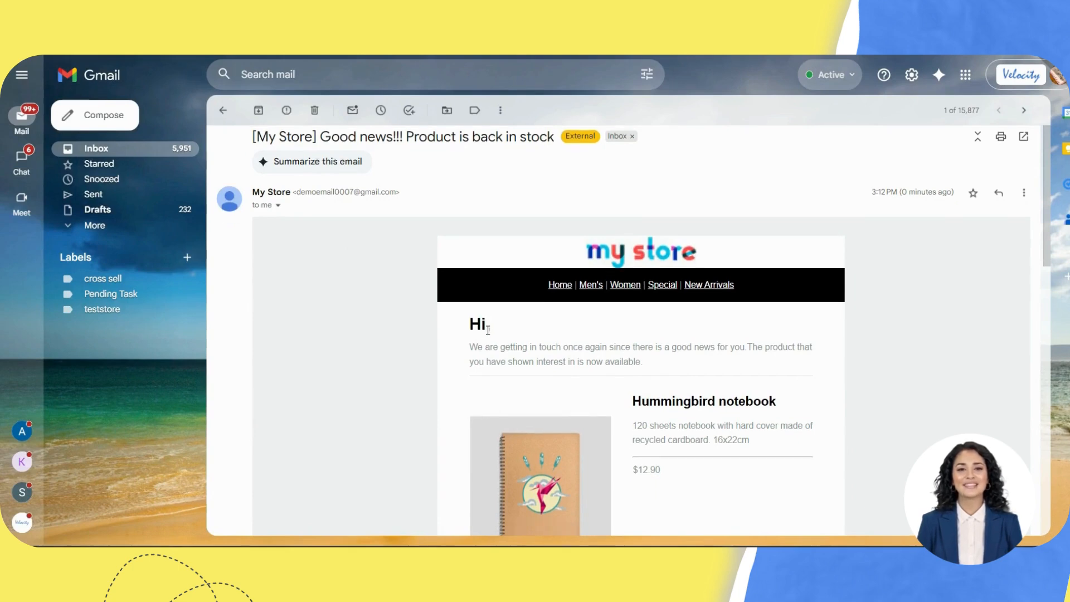
pyautogui.scroll(3, 626, 321)
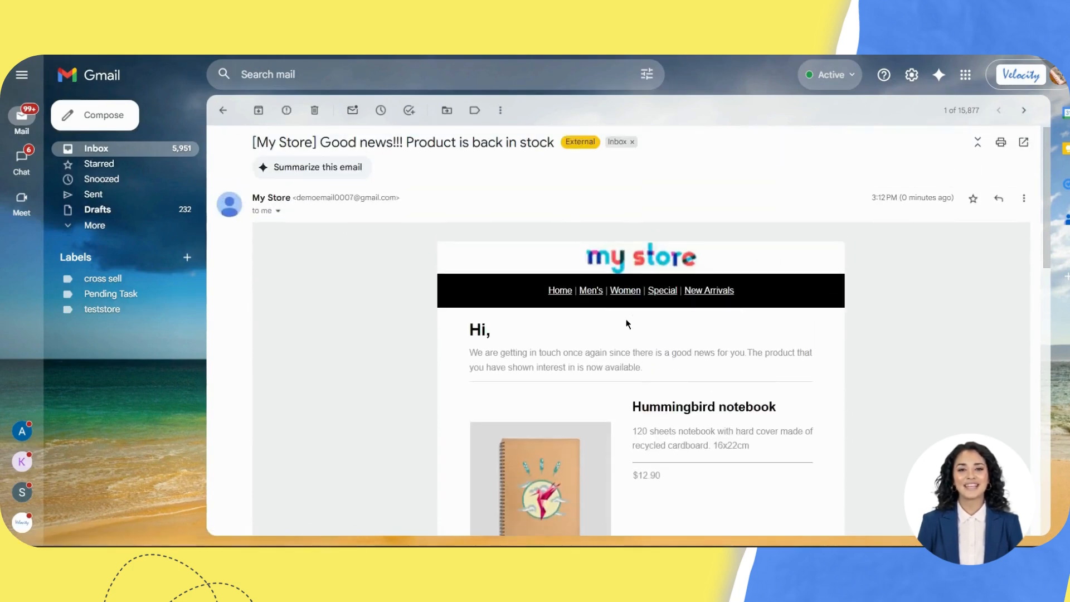
pyautogui.scroll(-1, 626, 323)
pyautogui.scroll(1, 626, 323)
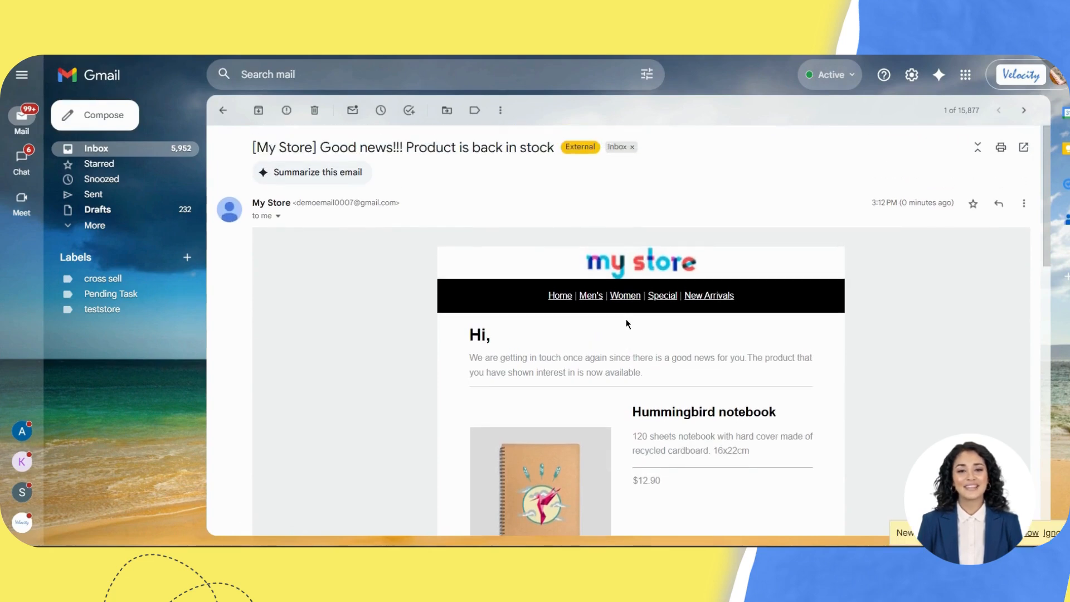
pyautogui.moveTo(368, 146); pyautogui.dragTo(471, 147)
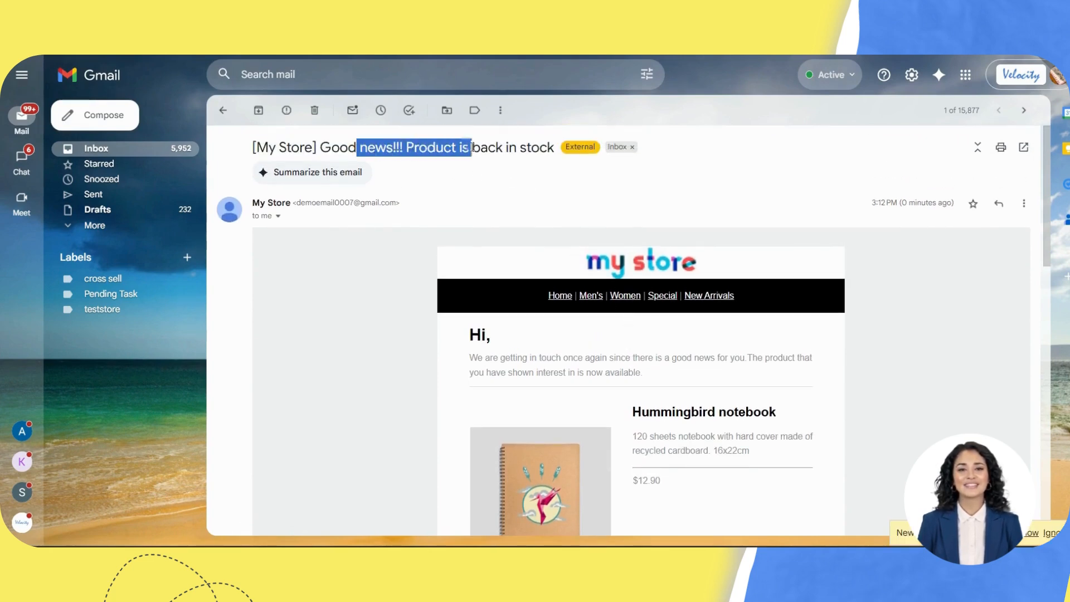
pyautogui.scroll(-2, 533, 228)
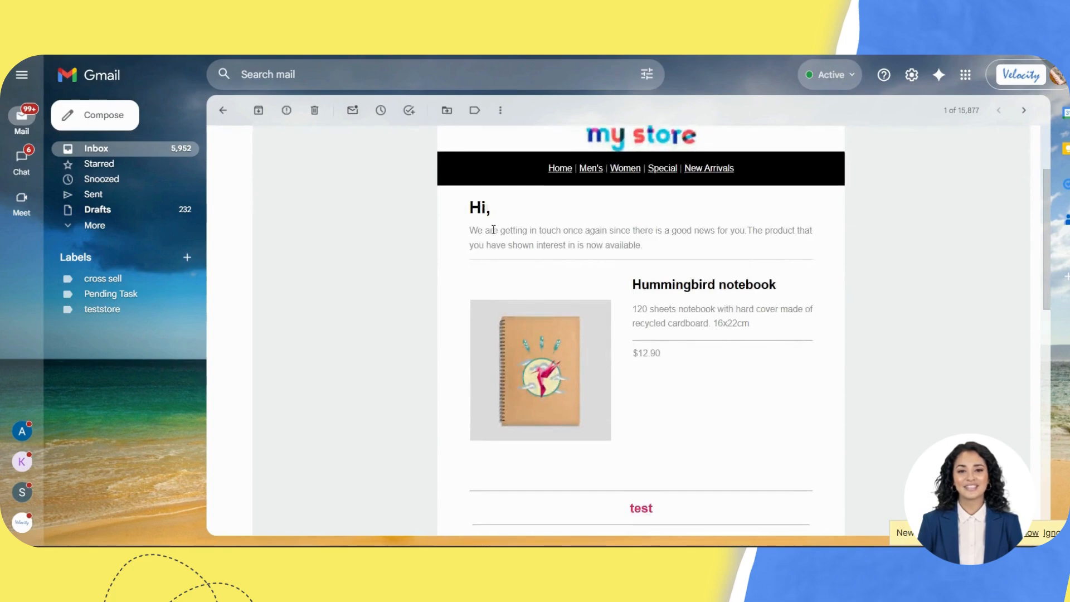
pyautogui.moveTo(493, 230); pyautogui.dragTo(634, 255)
pyautogui.click(651, 245)
pyautogui.click(635, 256)
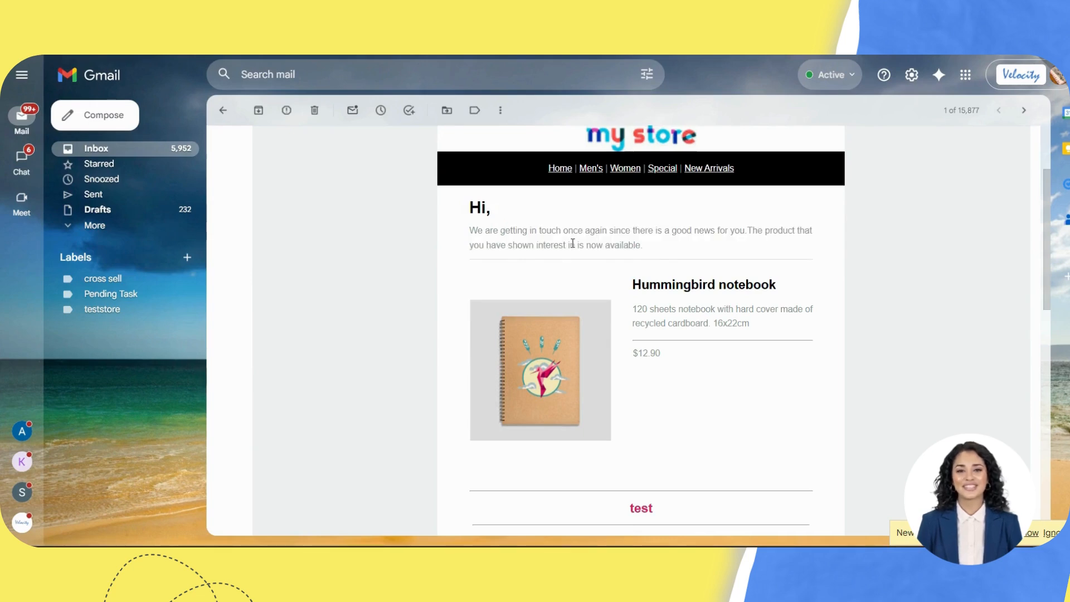
pyautogui.moveTo(574, 246); pyautogui.dragTo(648, 248)
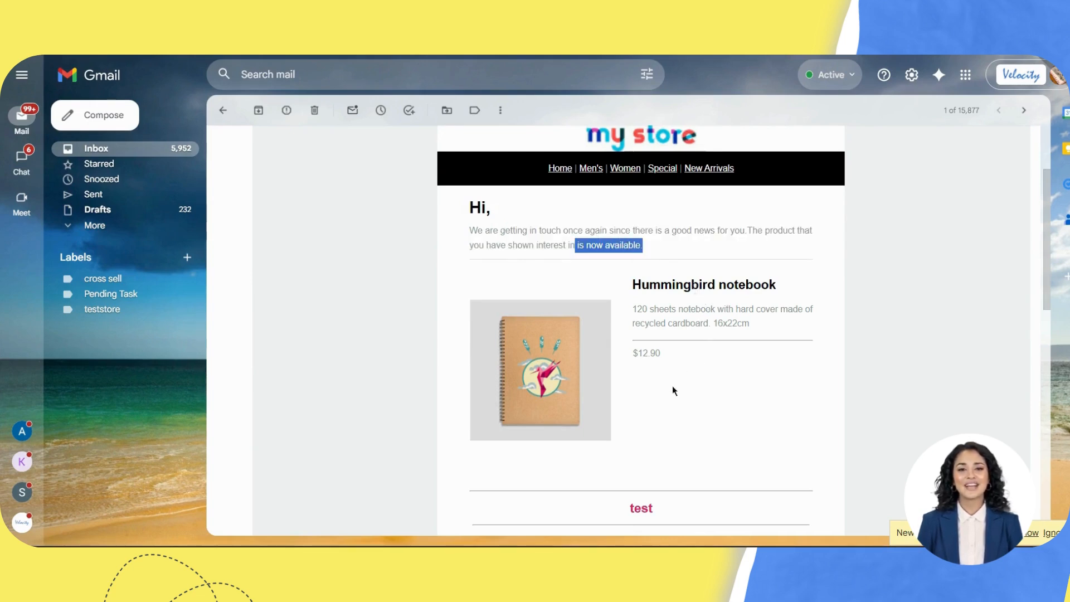
# Step: Review the 'test' related notebooks at $12.90 and open the Hummingbird notebook product page
pyautogui.scroll(-5, 660, 367)
pyautogui.scroll(-4, 613, 350)
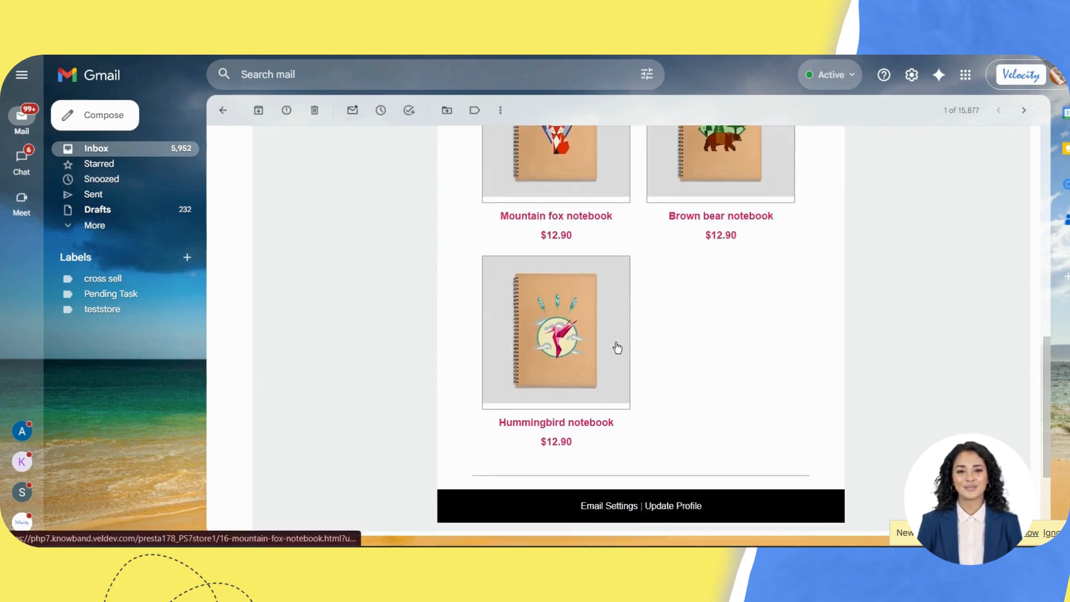
pyautogui.scroll(5, 726, 342)
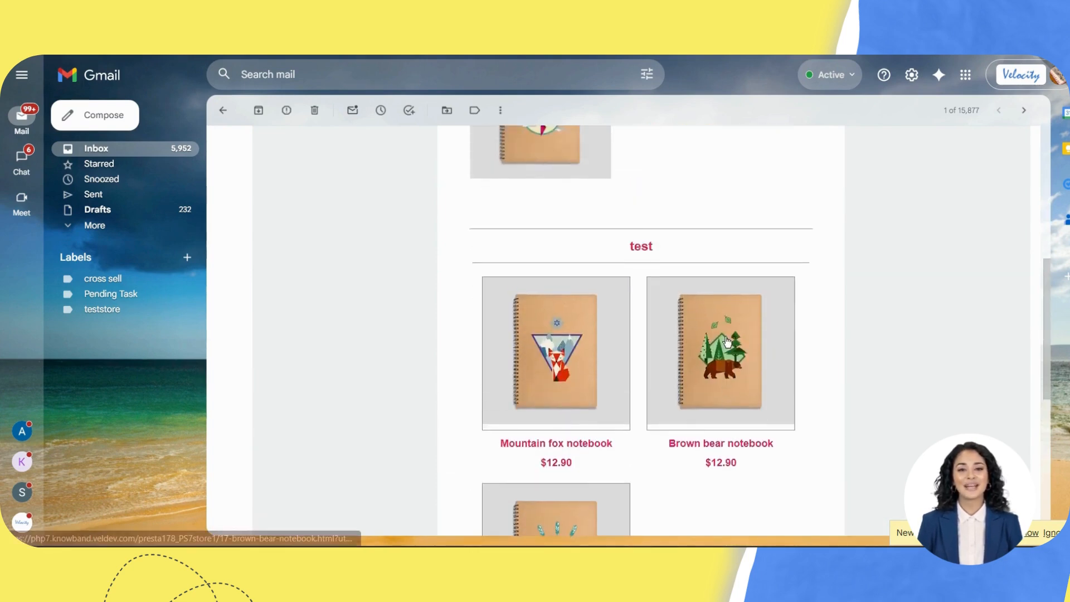
pyautogui.scroll(-7, 726, 342)
pyautogui.scroll(10, 613, 376)
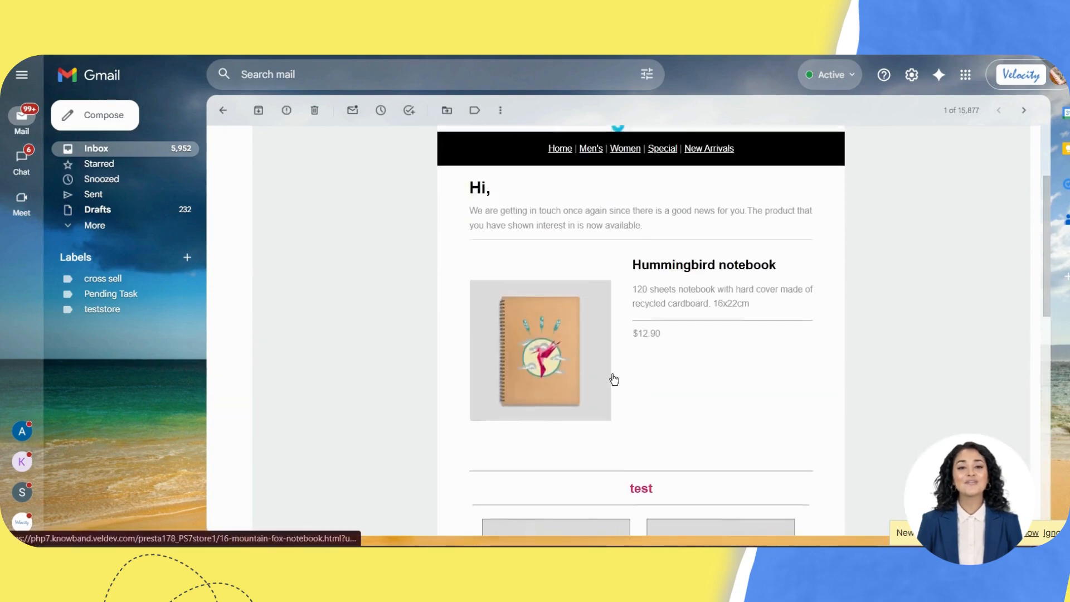
pyautogui.scroll(-5, 613, 376)
pyautogui.scroll(6, 613, 377)
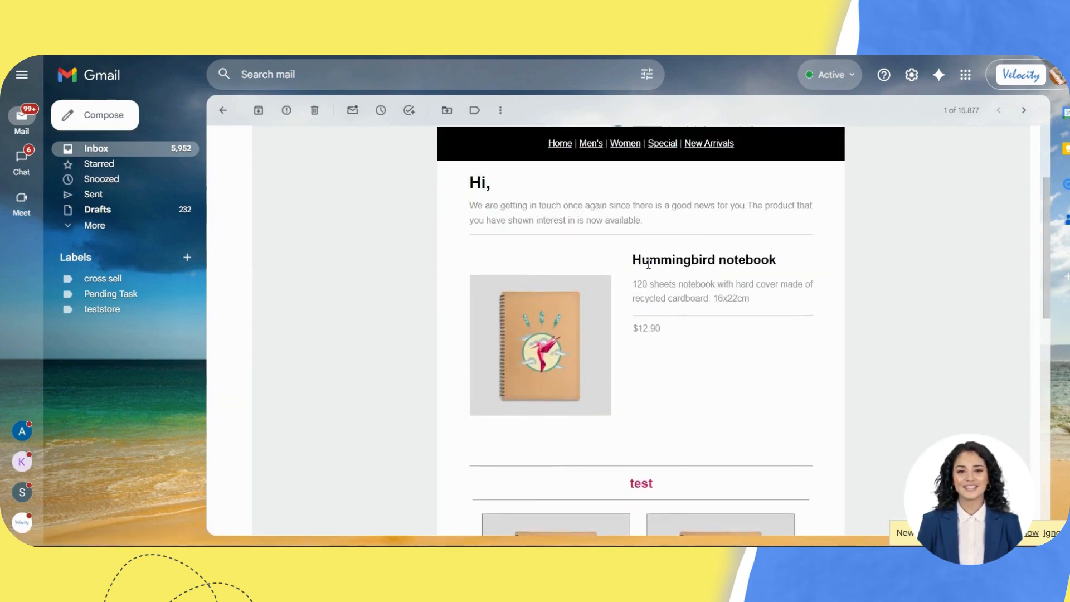
pyautogui.click(548, 361)
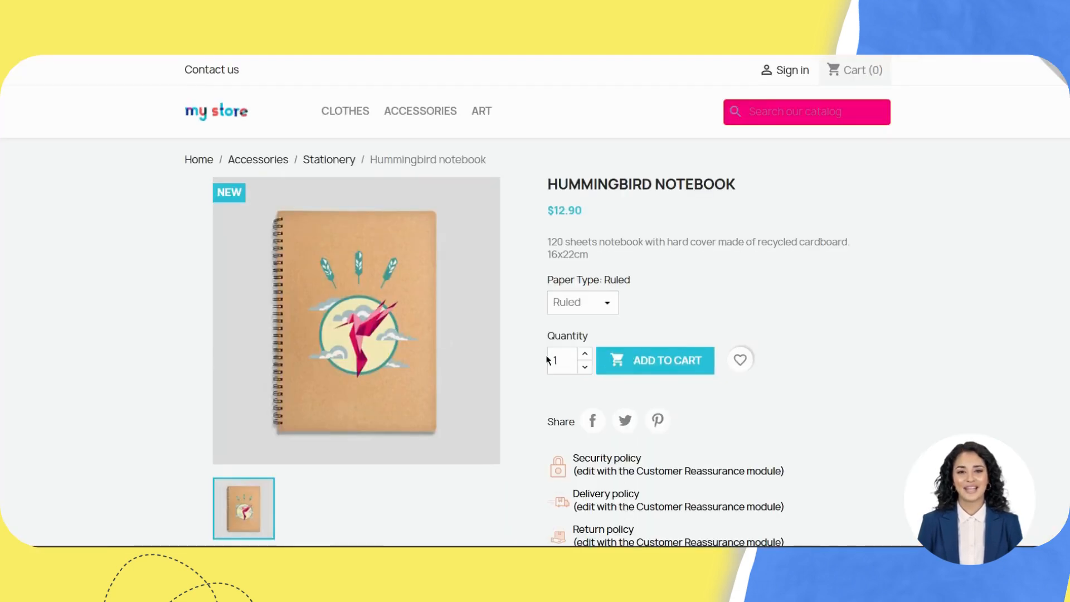
pyautogui.scroll(-3, 660, 365)
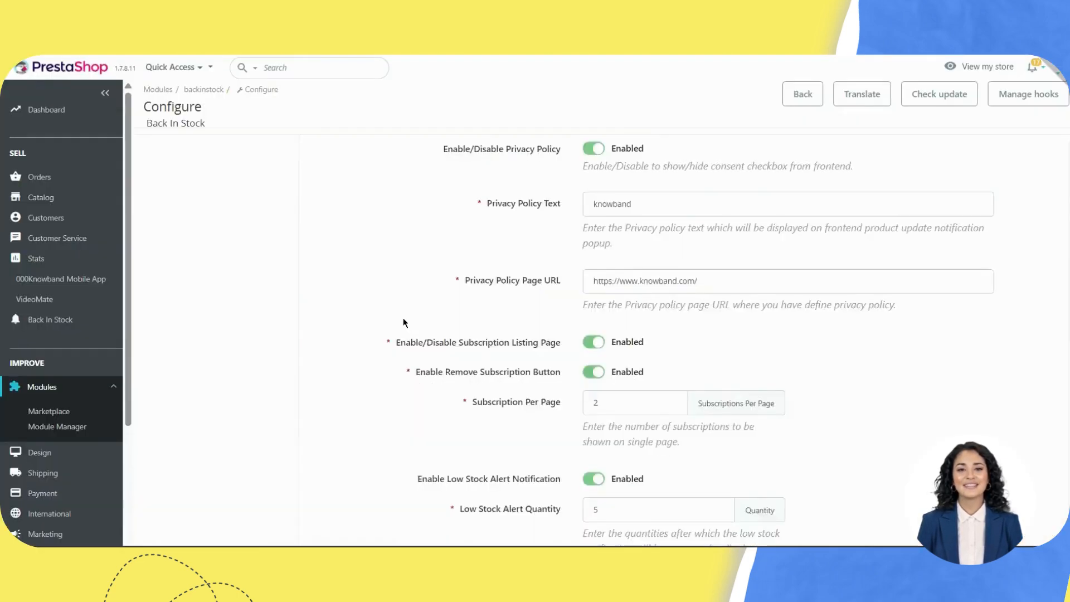
pyautogui.scroll(-5, 415, 325)
pyautogui.scroll(1, 402, 311)
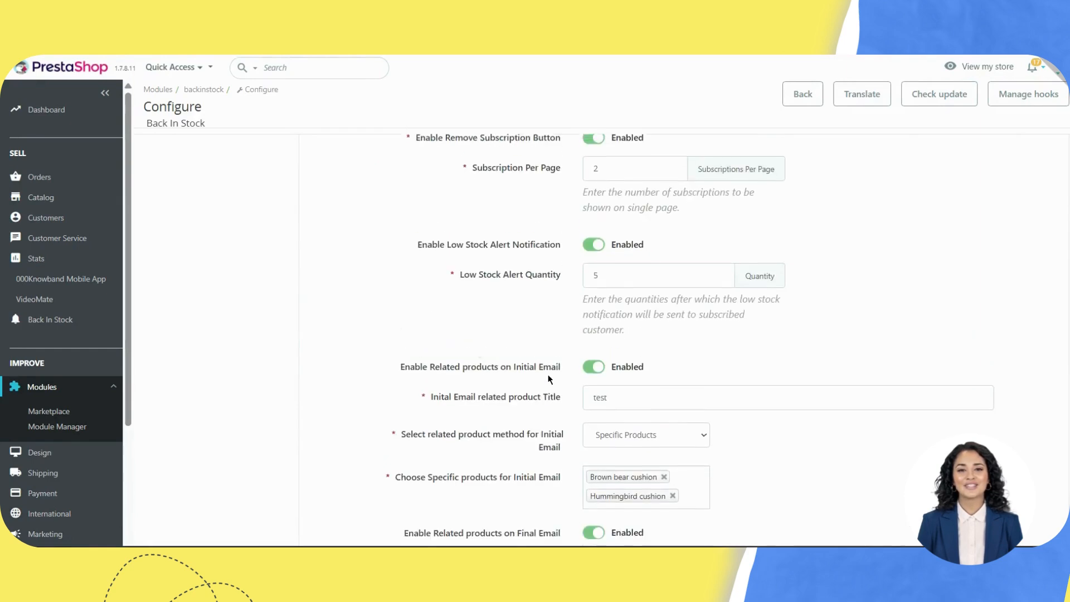
pyautogui.tripleClick(468, 292)
pyautogui.click(626, 286)
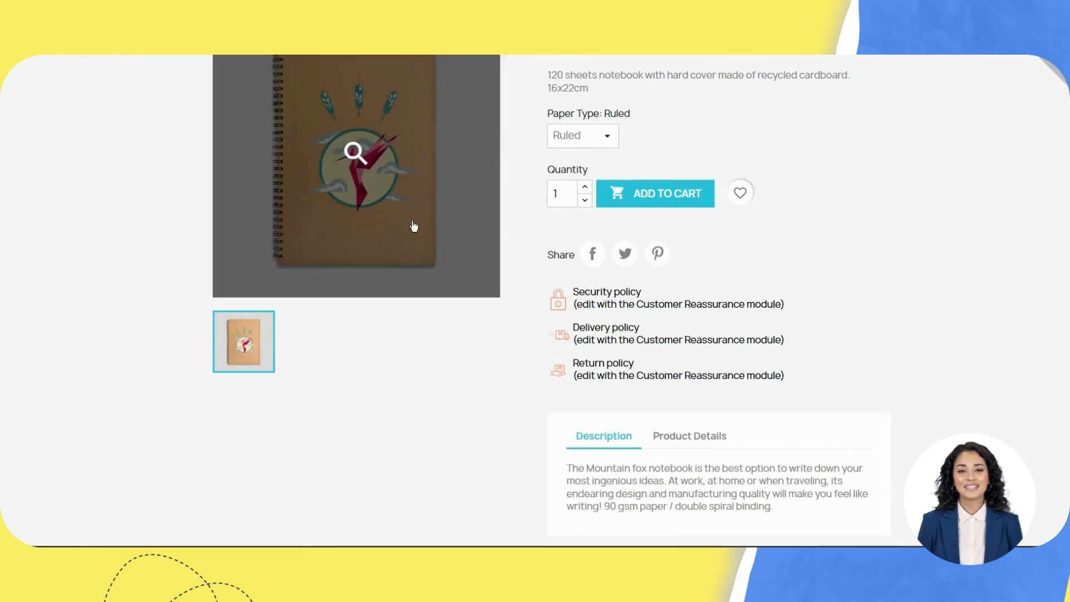
pyautogui.scroll(1, 635, 270)
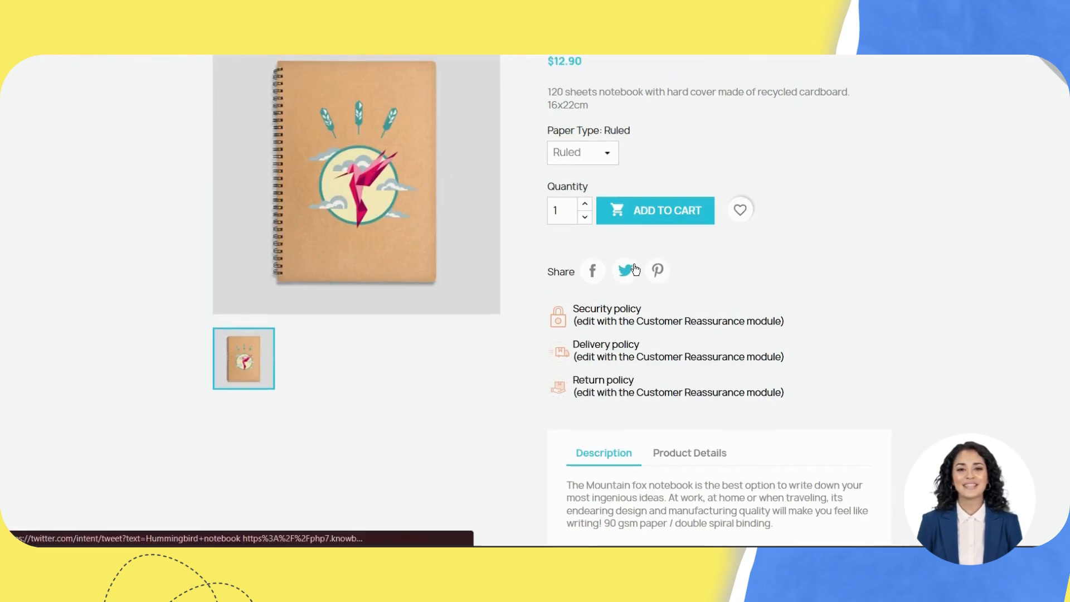
pyautogui.scroll(3, 635, 269)
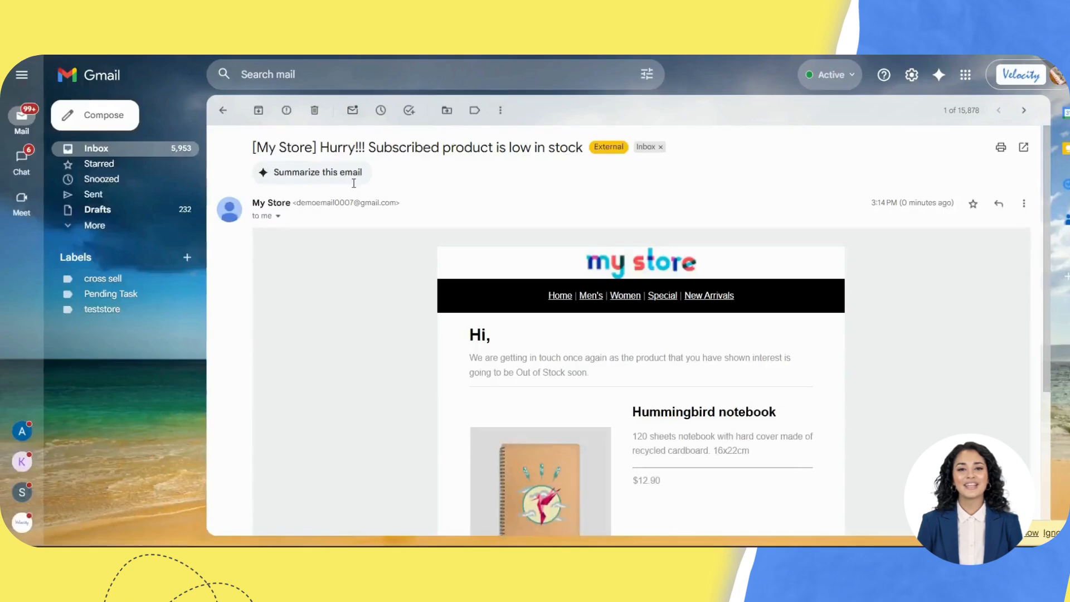
# Step: From the 'Subscribed product is low in stock' email, open the Hummingbird notebook product page
pyautogui.scroll(-2, 647, 379)
pyautogui.scroll(2, 647, 379)
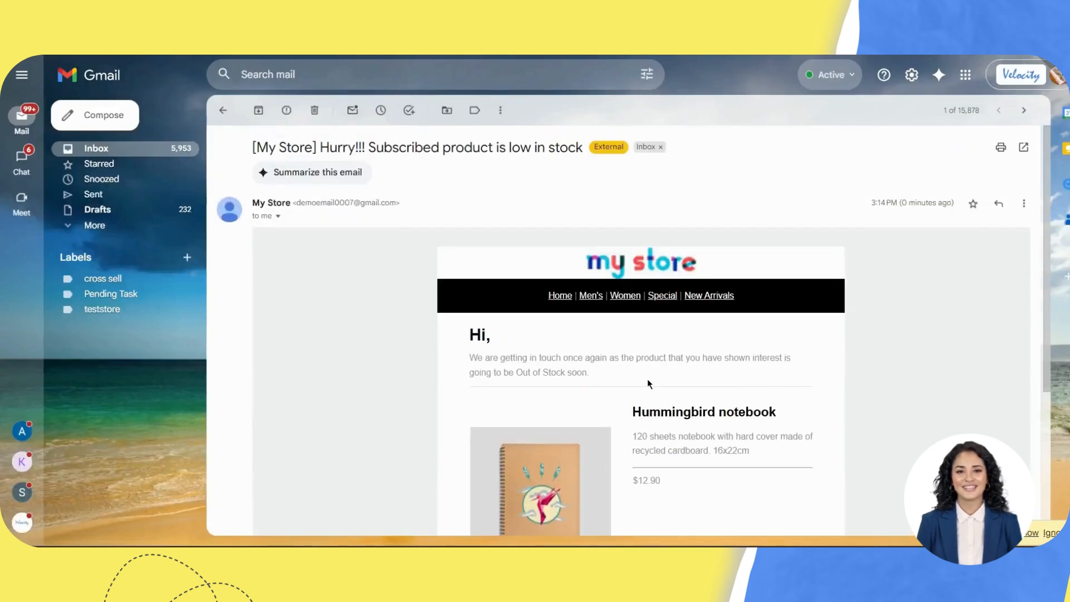
pyautogui.moveTo(366, 150); pyautogui.dragTo(422, 165)
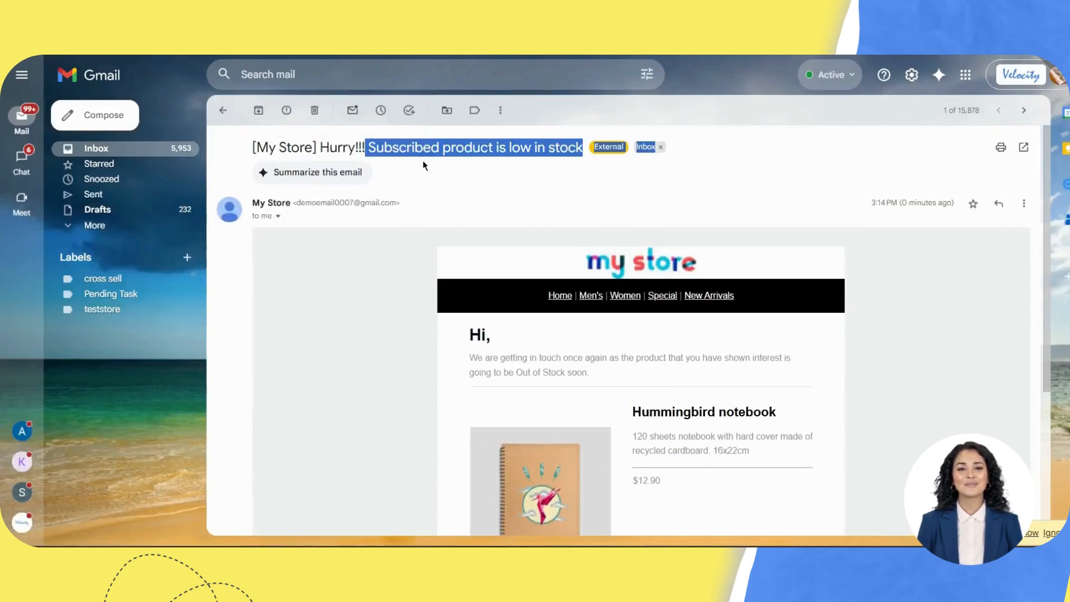
pyautogui.click(551, 272)
pyautogui.scroll(-4, 552, 273)
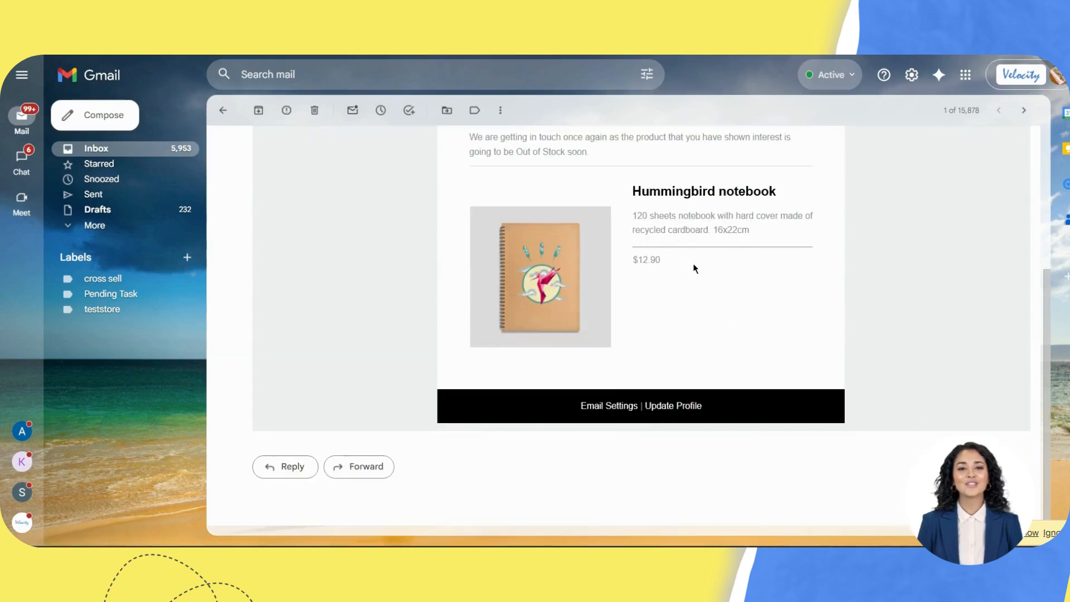
pyautogui.scroll(2, 694, 268)
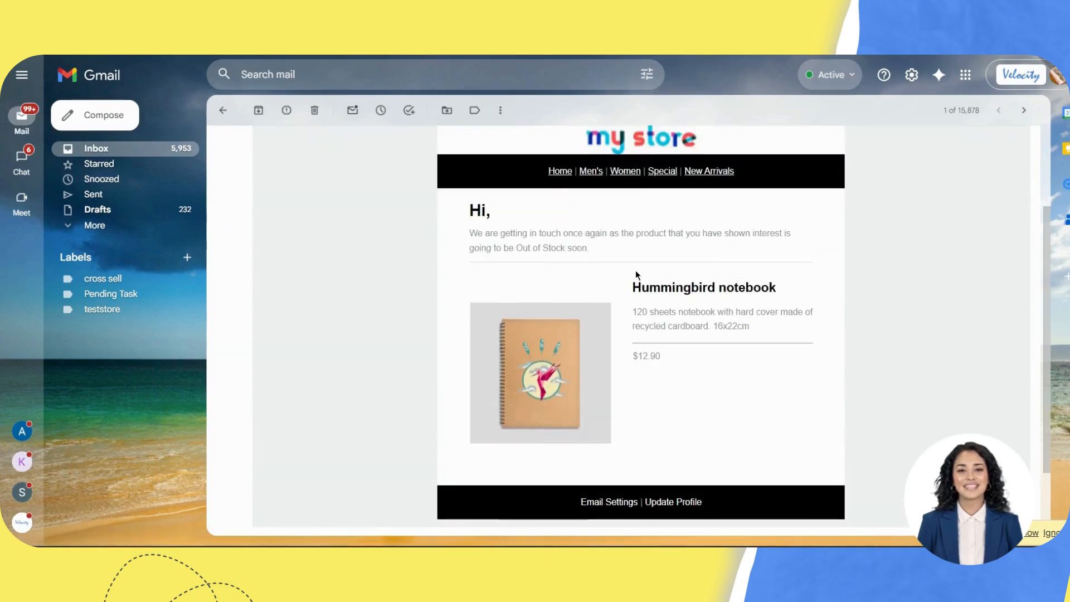
pyautogui.click(524, 383)
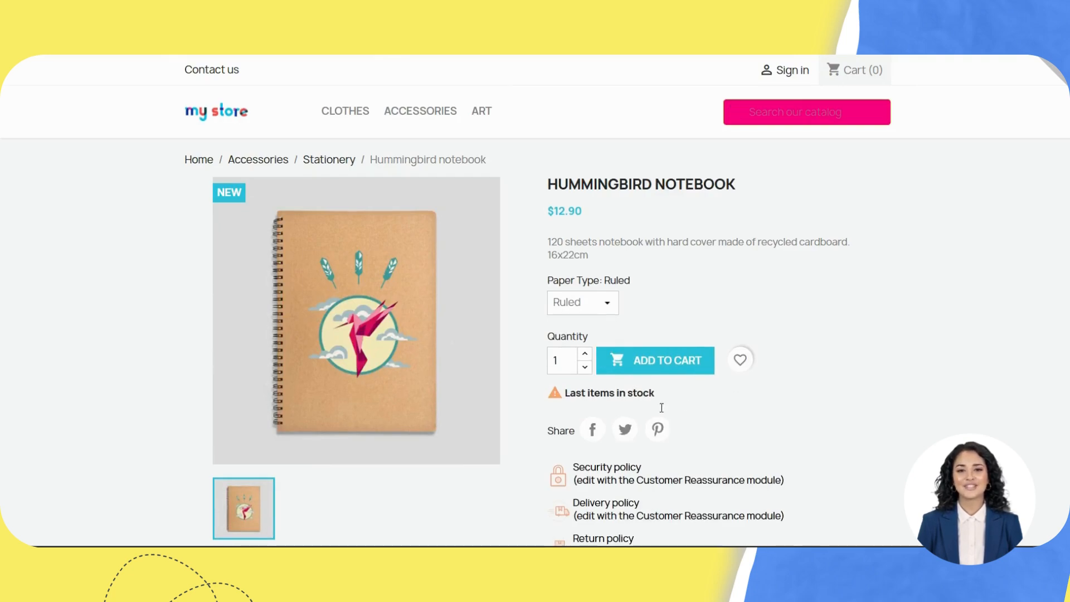
# Step: Check the notebook's 'Last items in stock' notice, then return to the Back In Stock configuration
pyautogui.moveTo(594, 393); pyautogui.dragTo(685, 398)
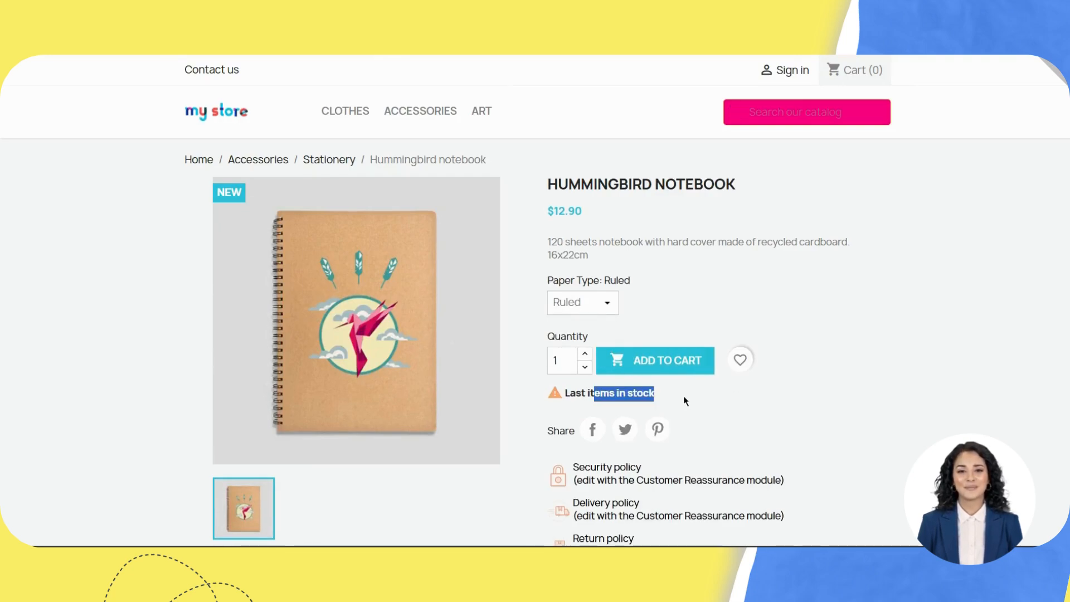
pyautogui.click(684, 400)
pyautogui.scroll(-2, 684, 400)
pyautogui.scroll(1, 684, 400)
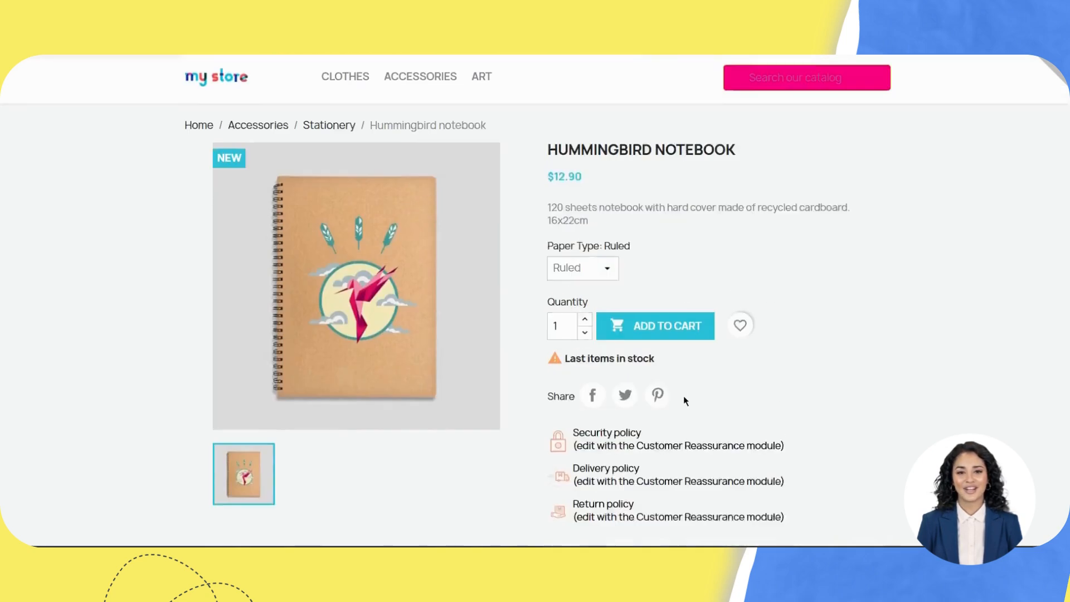
pyautogui.scroll(1, 685, 400)
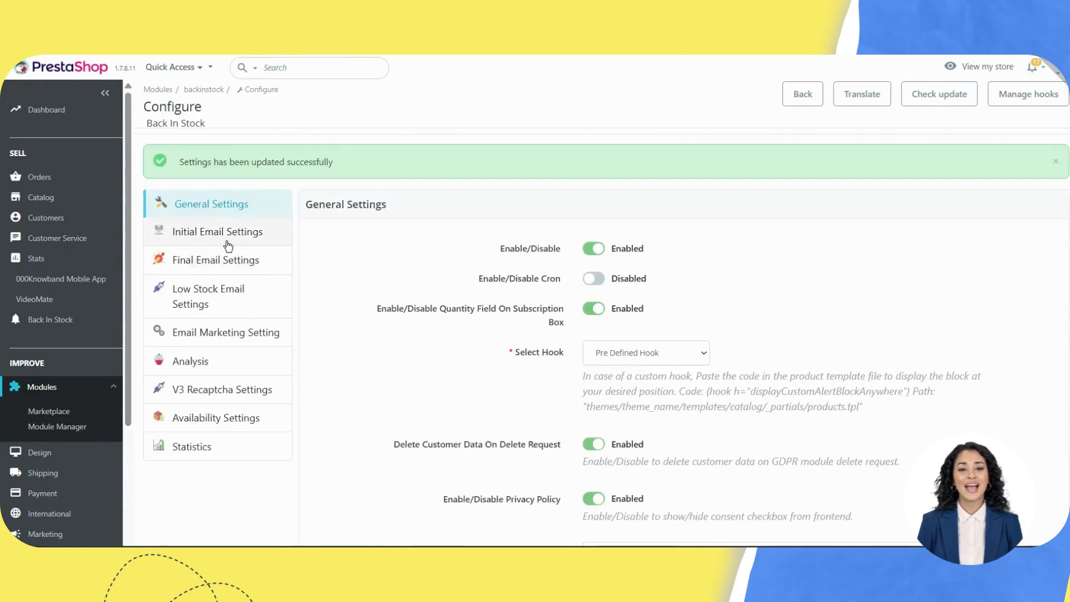
# Step: Load the English (English) initial email template
pyautogui.click(228, 233)
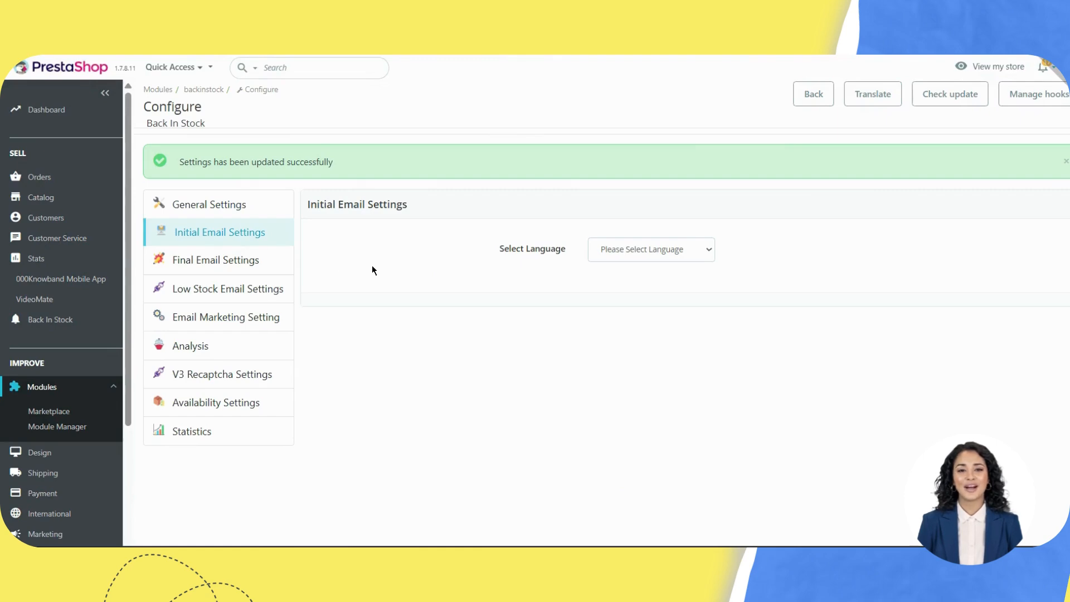
pyautogui.click(663, 250)
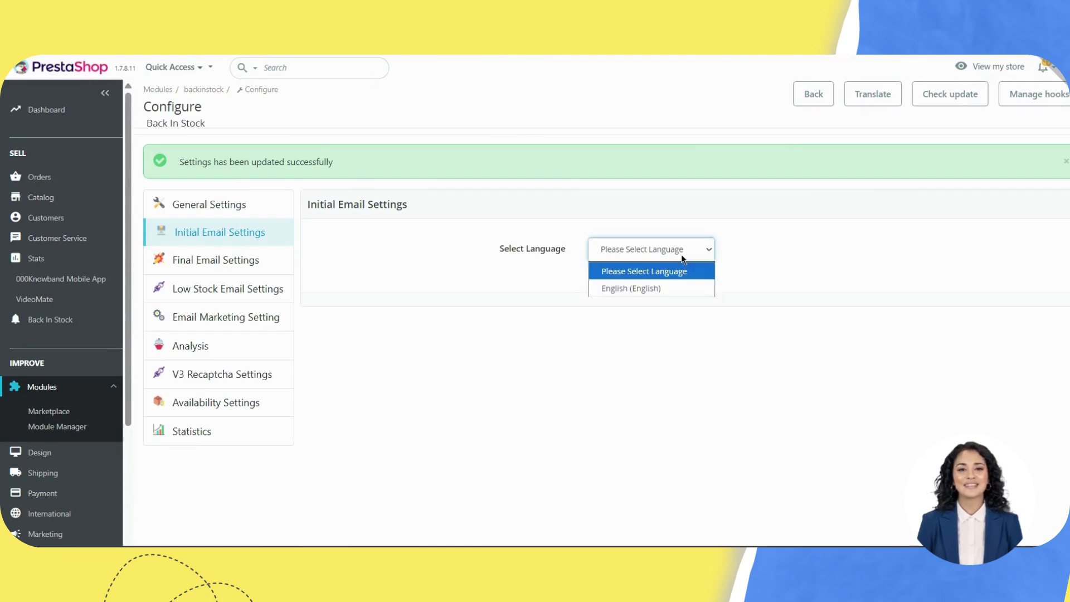
pyautogui.click(638, 288)
pyautogui.scroll(-3, 736, 374)
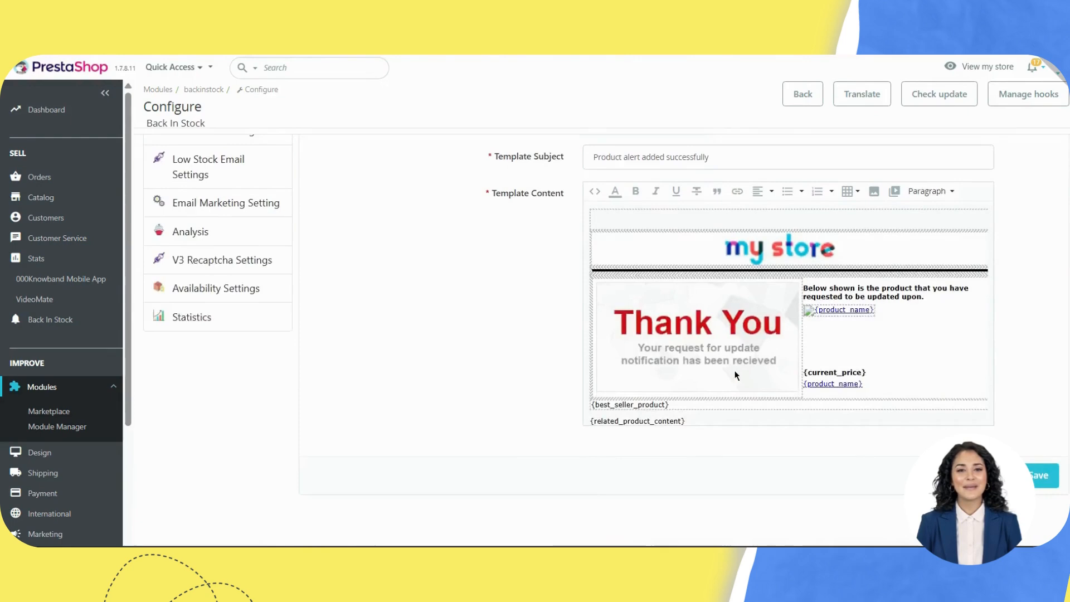
pyautogui.scroll(3, 736, 374)
pyautogui.scroll(-3, 967, 380)
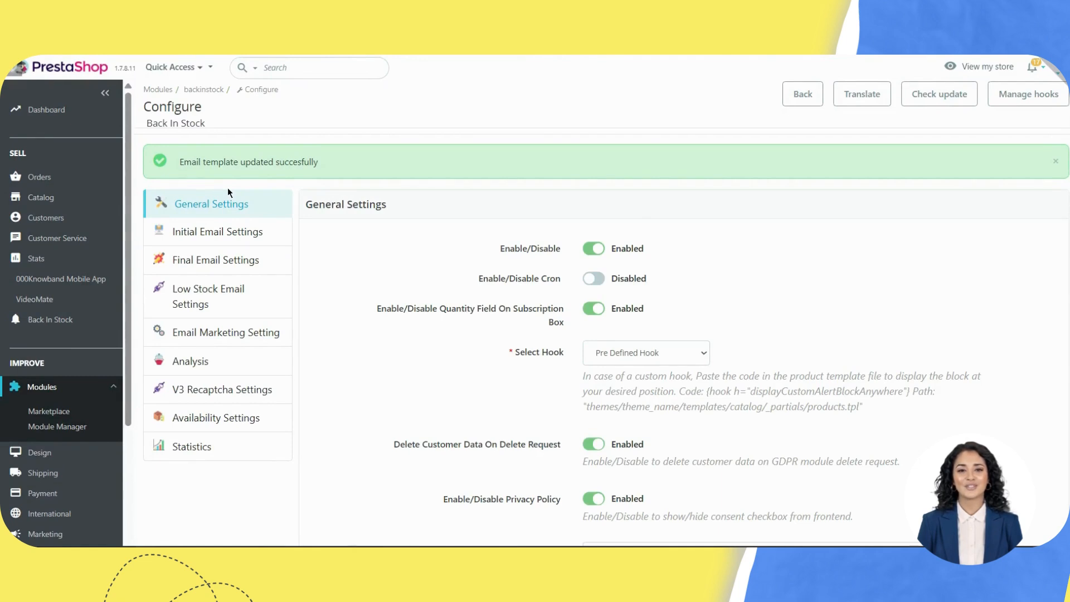
# Step: Load the English (English) final email template and save it
pyautogui.click(221, 257)
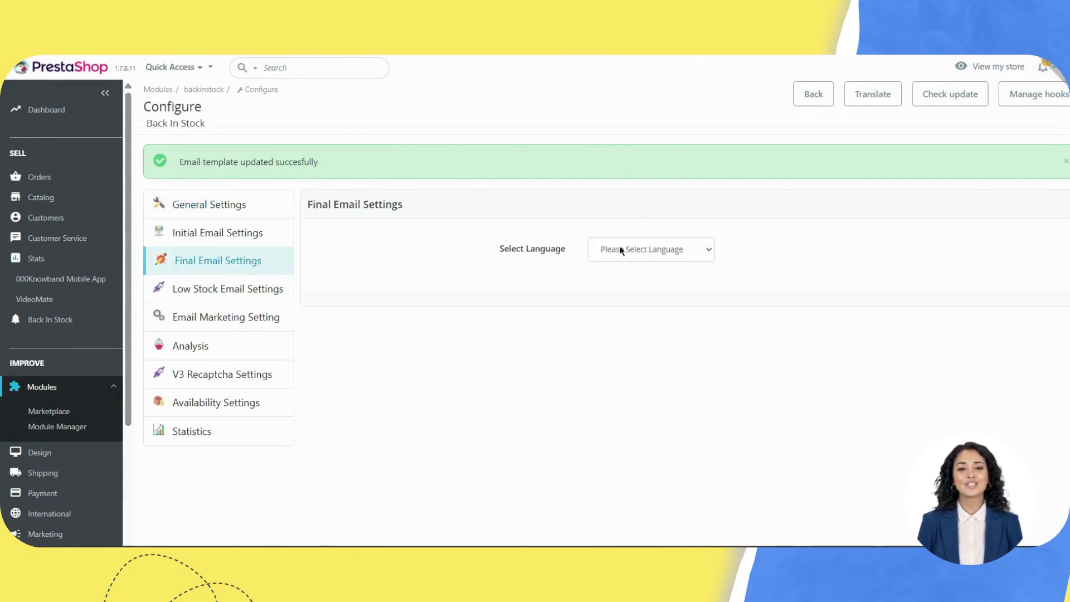
pyautogui.click(635, 256)
pyautogui.click(622, 289)
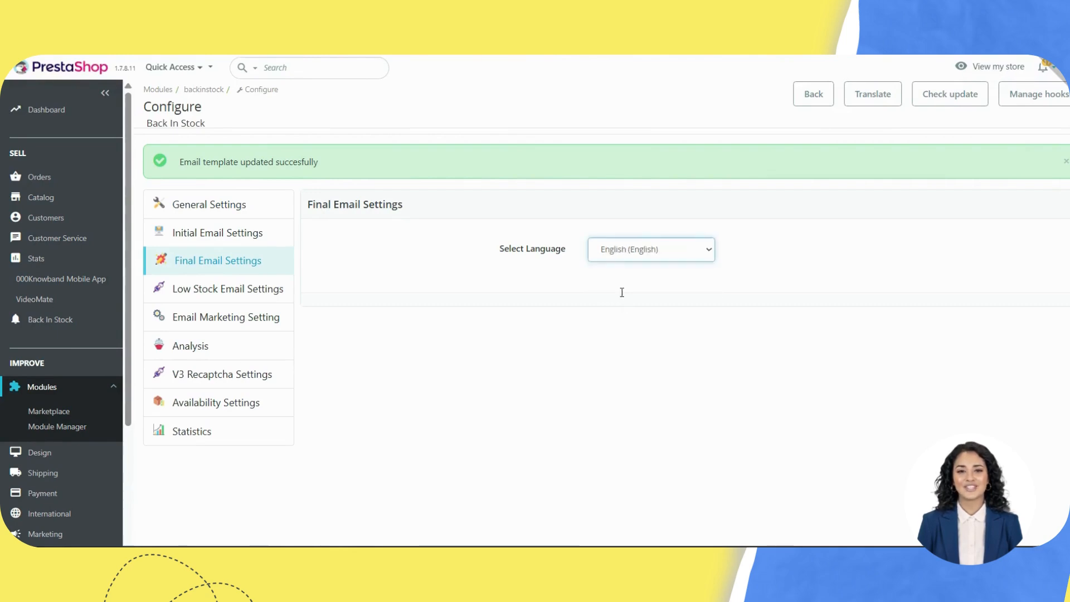
pyautogui.scroll(-5, 622, 290)
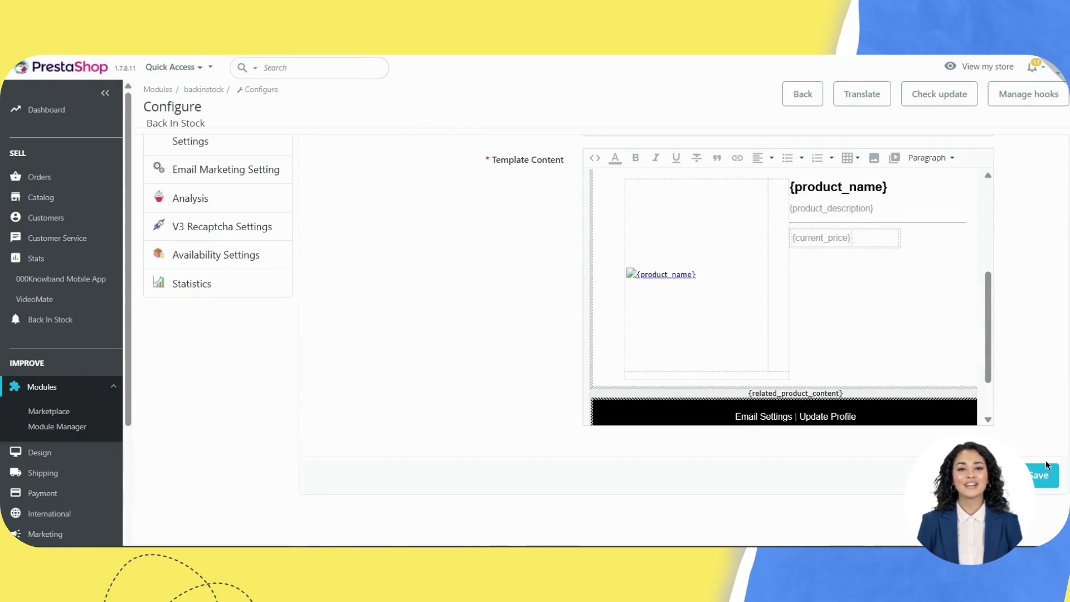
pyautogui.click(1039, 474)
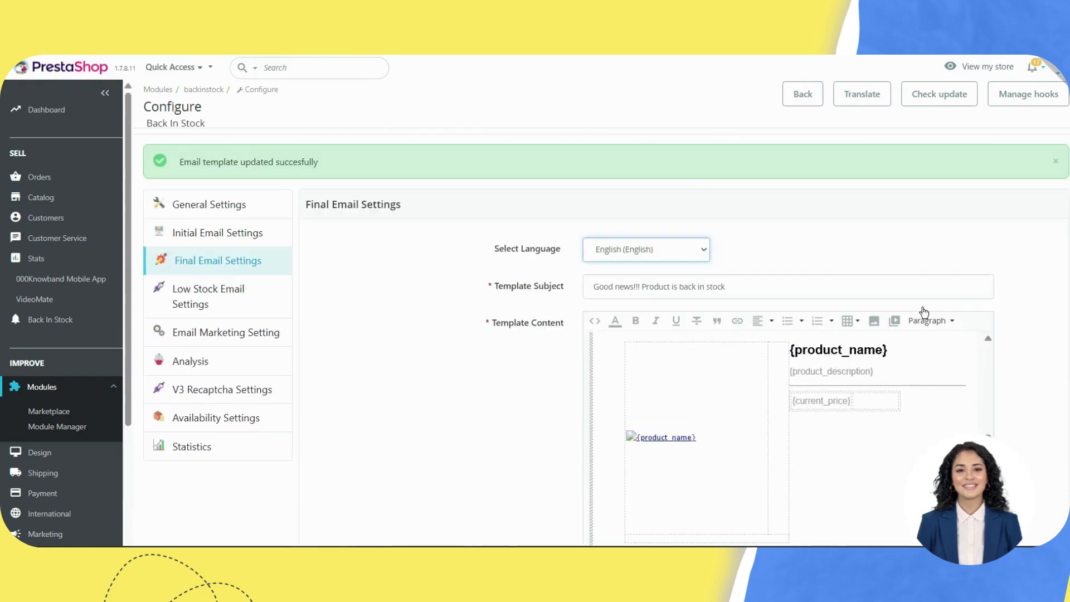
# Step: Load and save the English low-stock template 'Hurry!!! Subscribed product is low in stock'
pyautogui.click(223, 307)
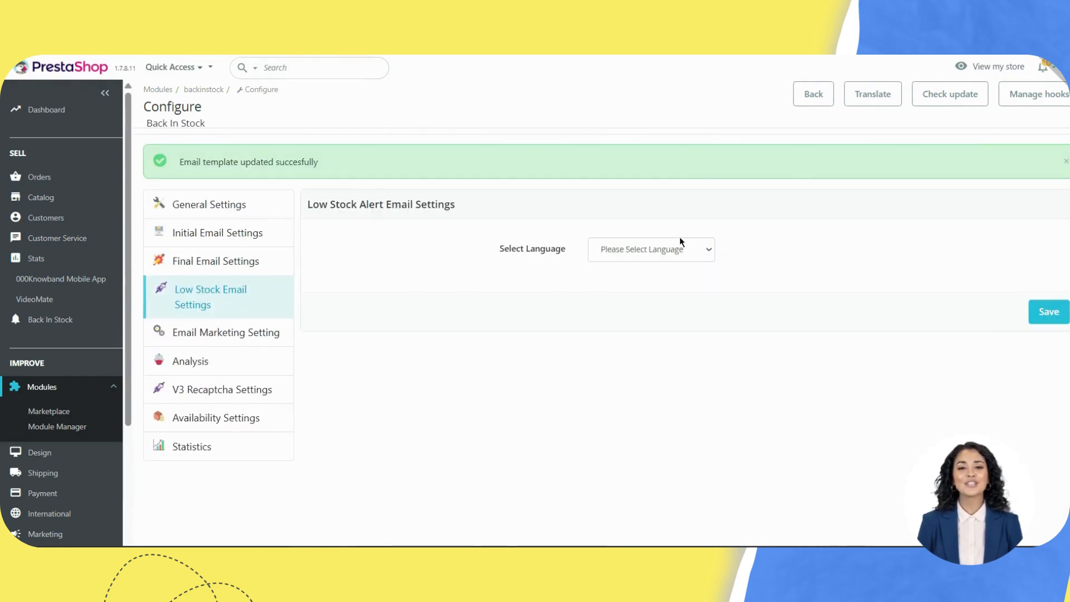
pyautogui.click(668, 255)
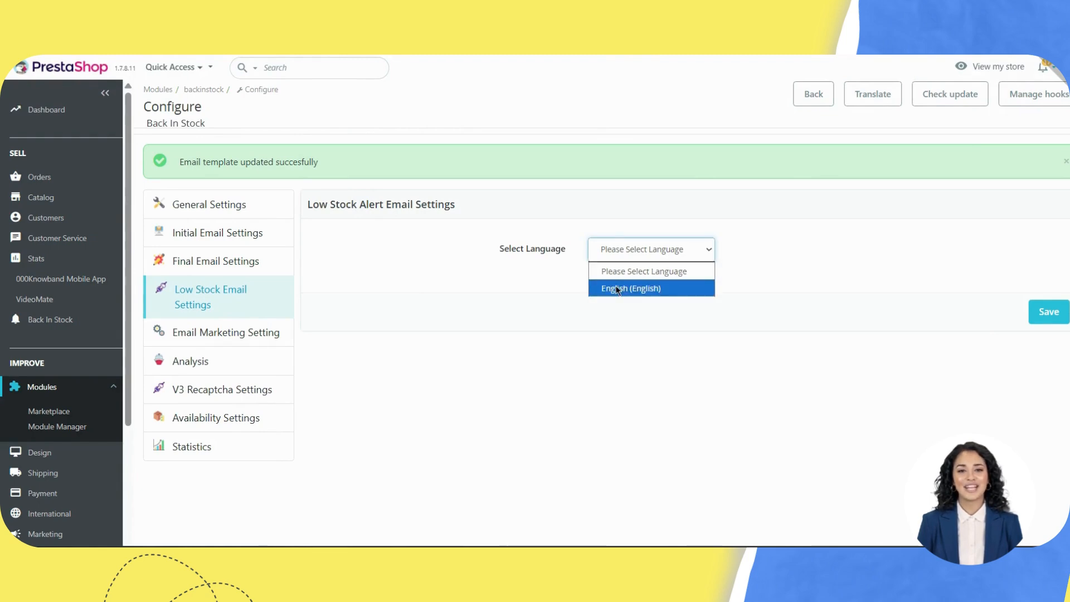
pyautogui.click(627, 289)
pyautogui.scroll(-3, 682, 359)
pyautogui.scroll(2, 813, 318)
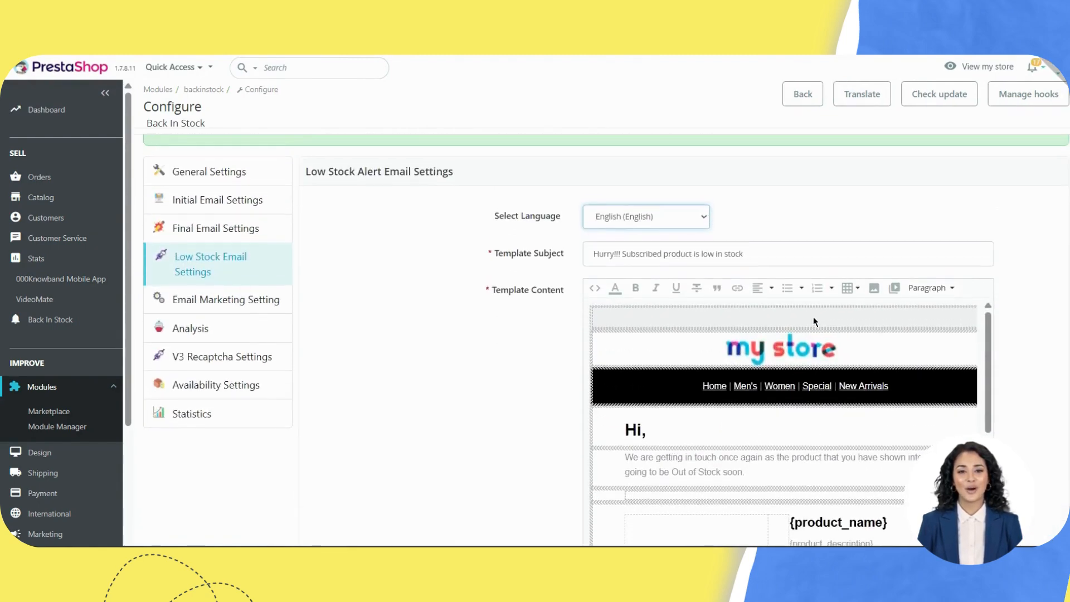
pyautogui.scroll(-5, 814, 317)
pyautogui.scroll(-3, 1001, 367)
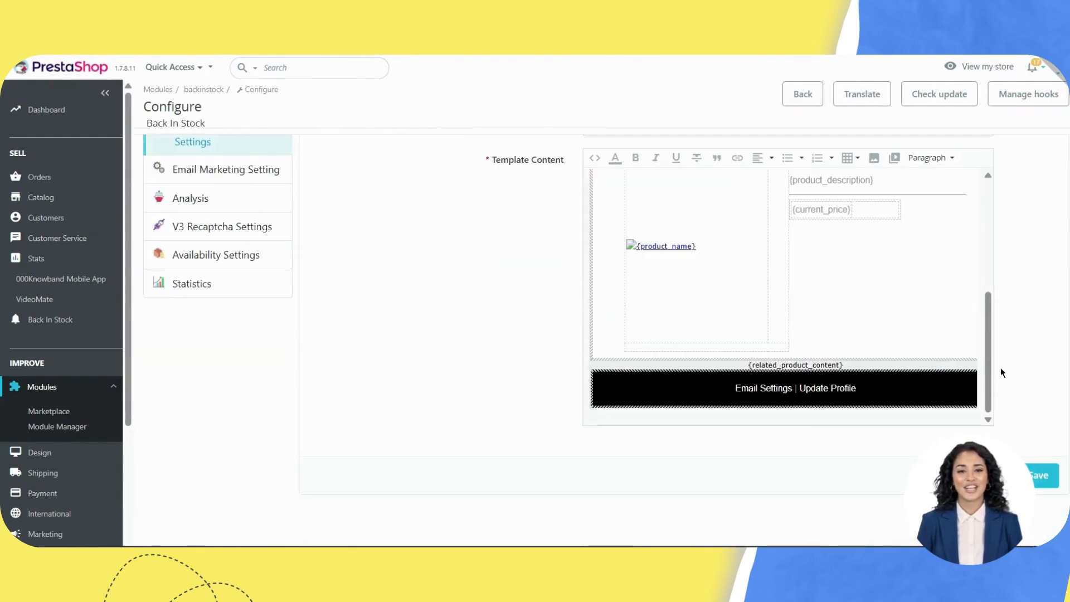
pyautogui.click(1040, 477)
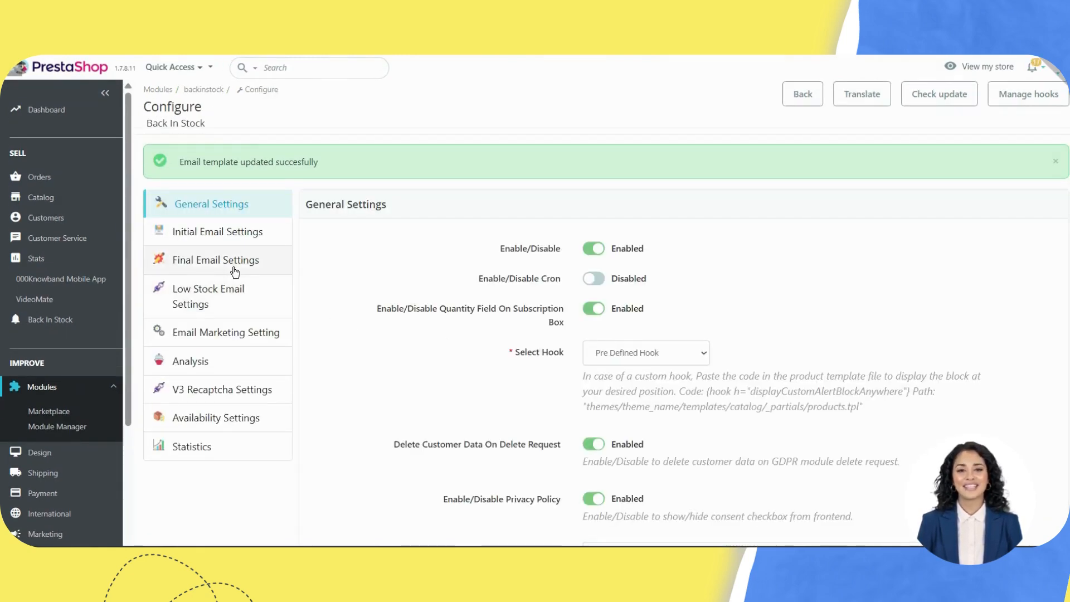
# Step: Turn on the MailChimp, Klaviyo and SendinBlue/Brevo integrations in Email Marketing Setting
pyautogui.click(236, 336)
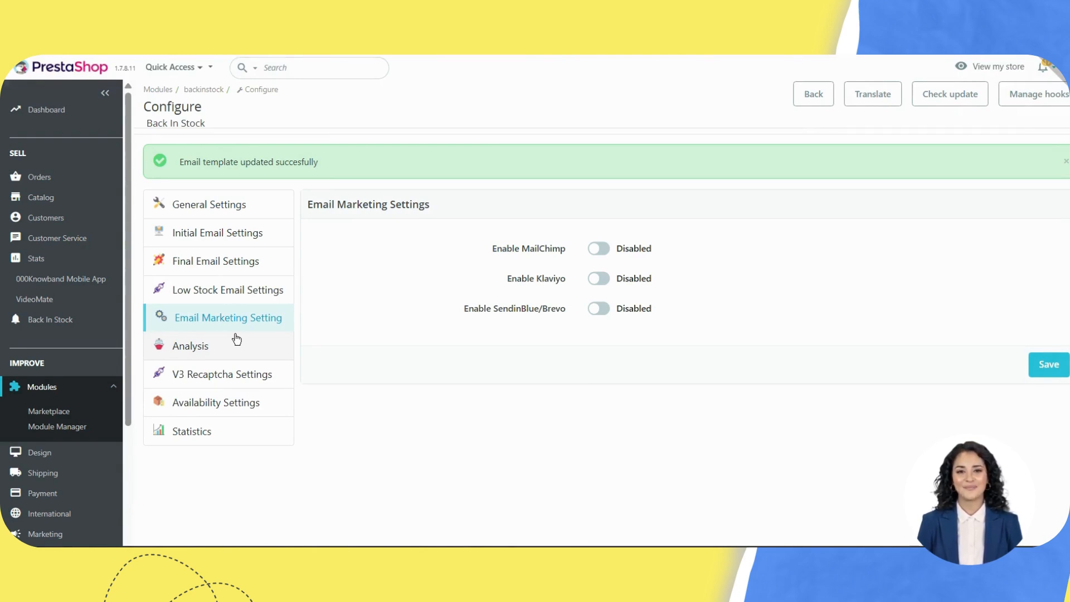
pyautogui.click(604, 242)
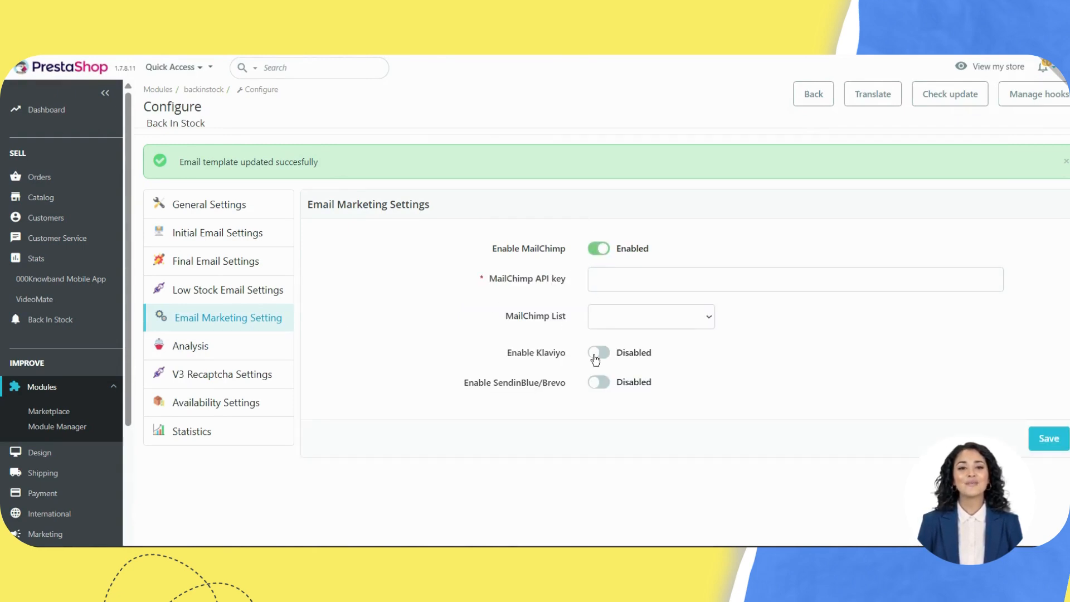
pyautogui.click(596, 353)
pyautogui.click(594, 457)
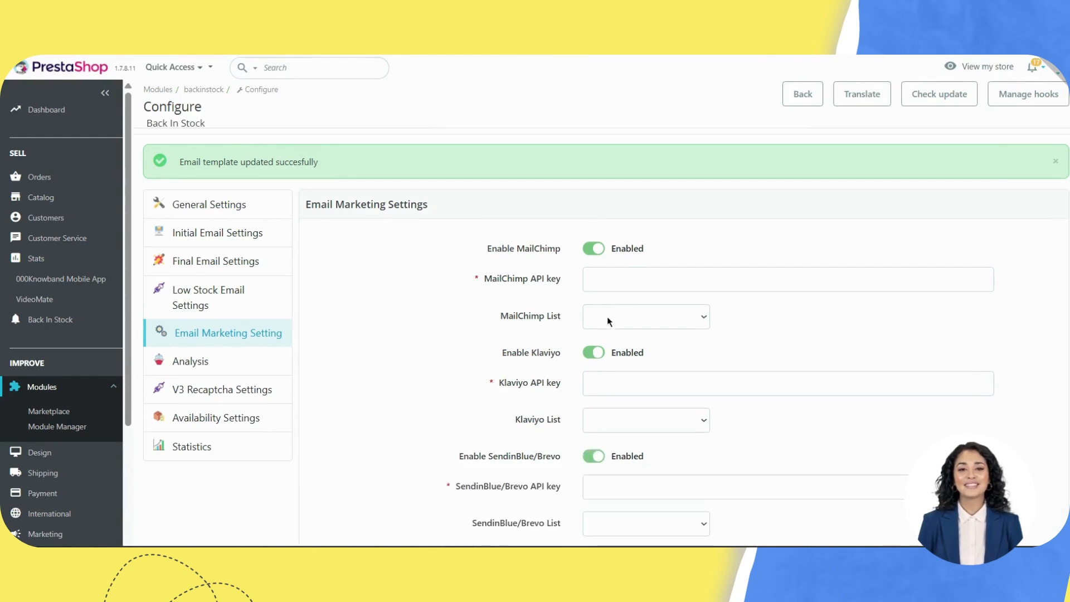
pyautogui.click(602, 284)
pyautogui.click(587, 386)
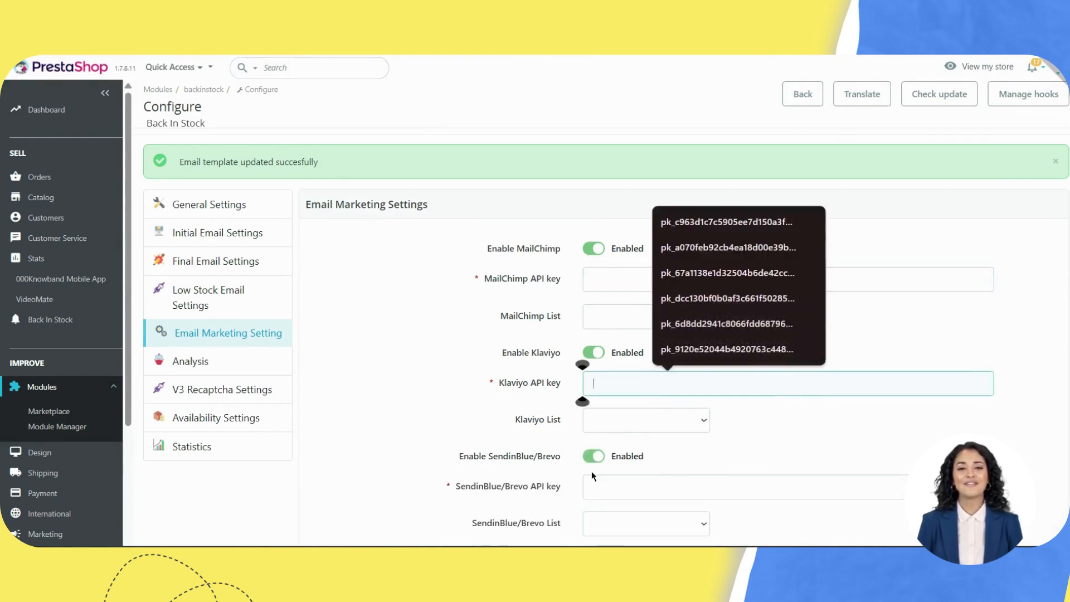
pyautogui.click(593, 491)
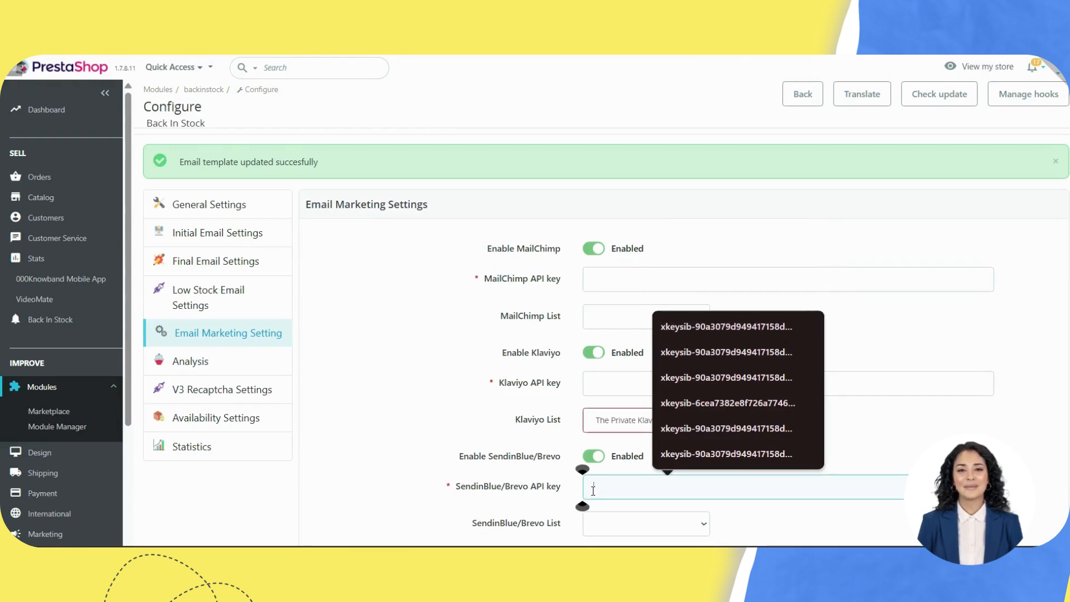
# Step: Fill in the MailChimp and Klaviyo API keys, keeping the loaded MailChimp list
pyautogui.click(603, 287)
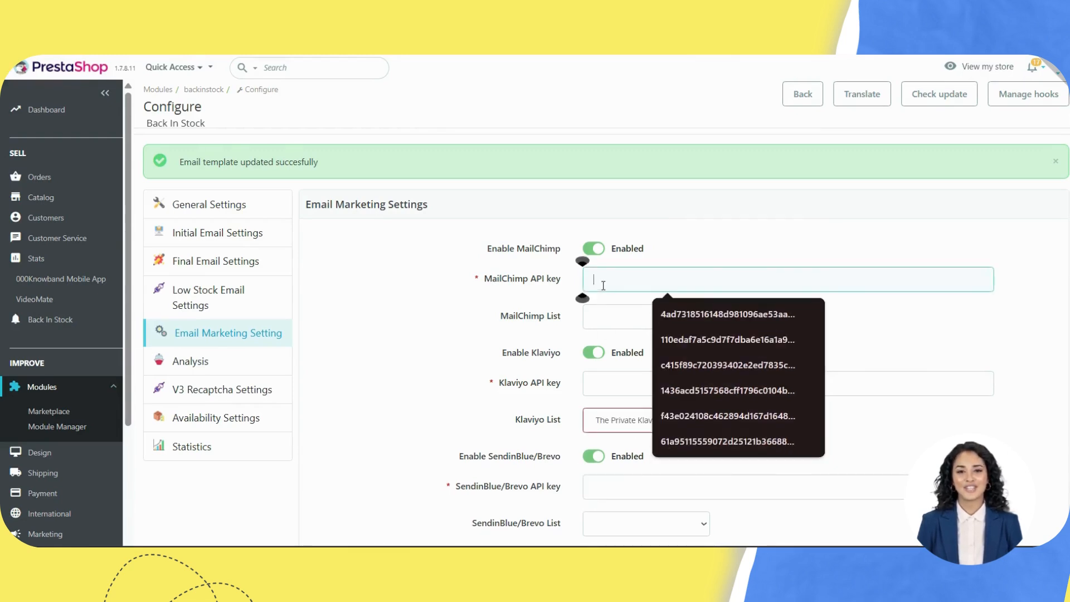
pyautogui.click(641, 315)
pyautogui.click(640, 318)
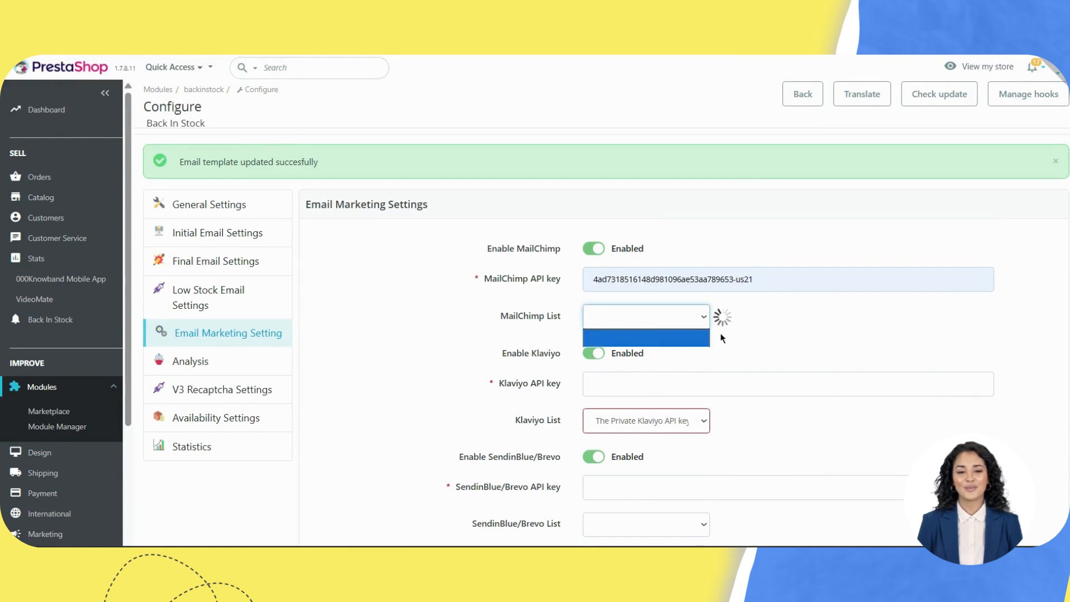
pyautogui.click(666, 320)
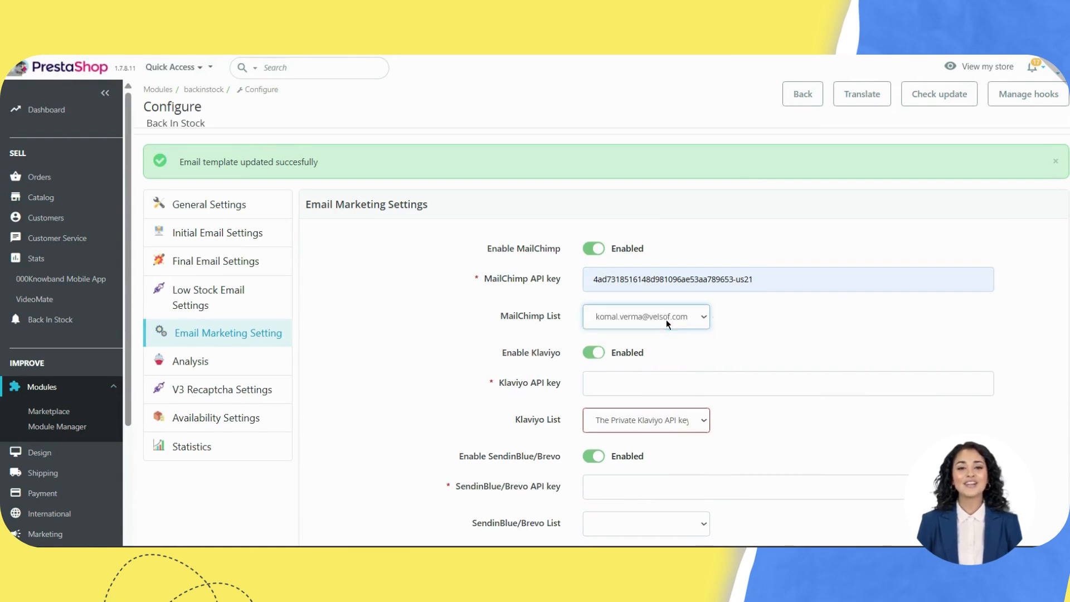
pyautogui.click(615, 393)
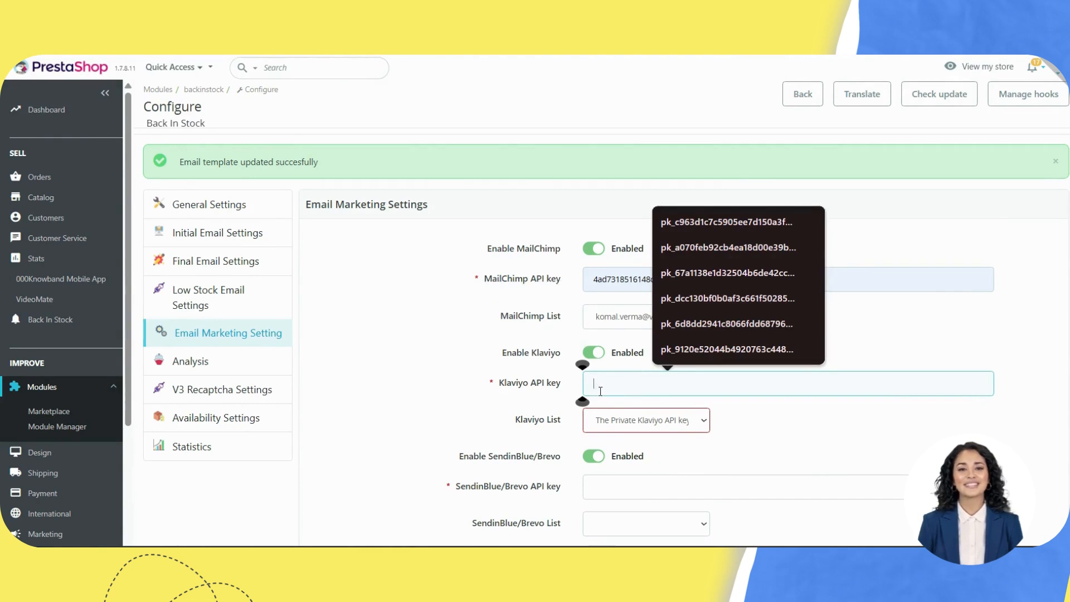
pyautogui.click(717, 224)
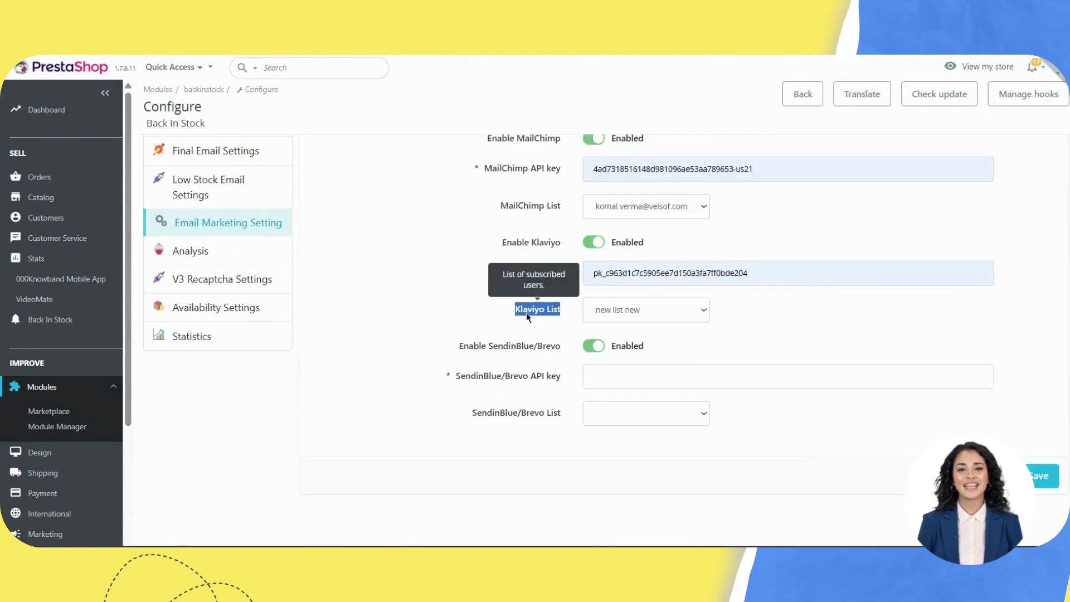
# Step: Add the SendinBlue/Brevo API key so 'Your first list' loads, then save the settings
pyautogui.click(620, 382)
pyautogui.click(674, 207)
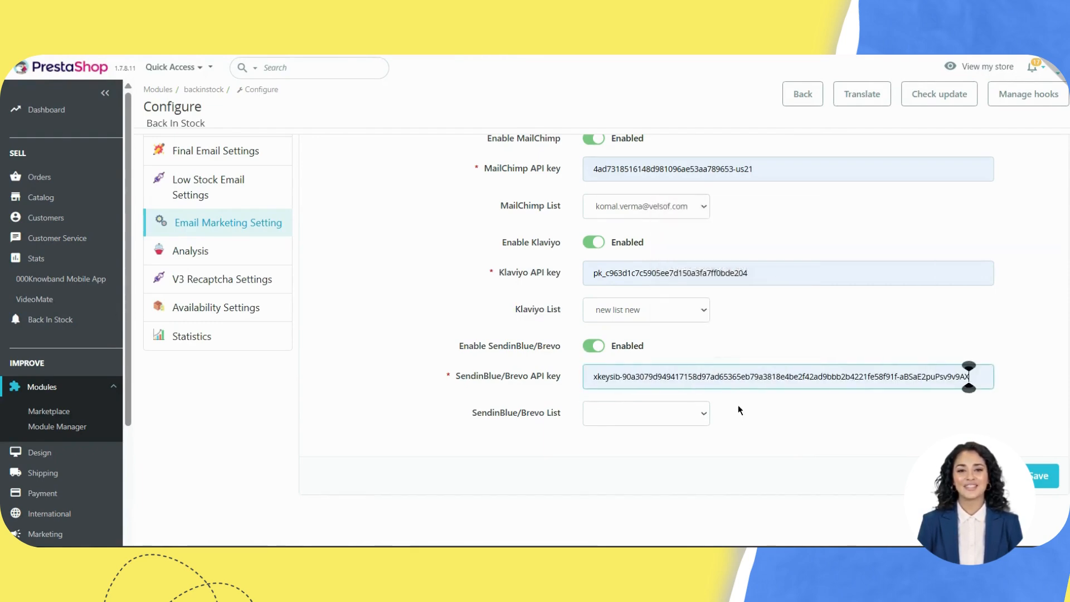
pyautogui.click(796, 422)
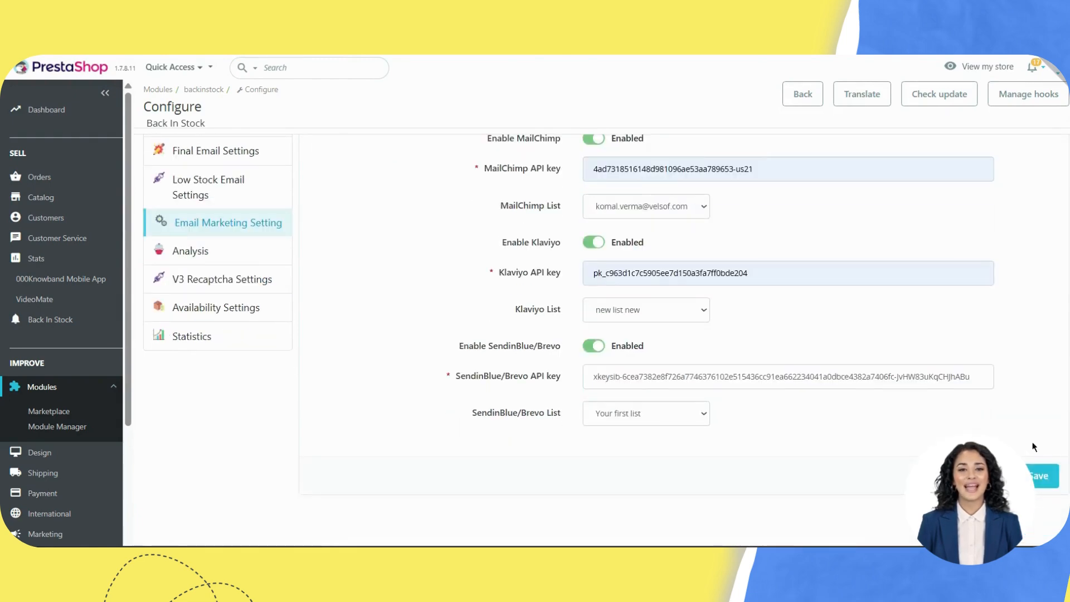
pyautogui.click(1036, 476)
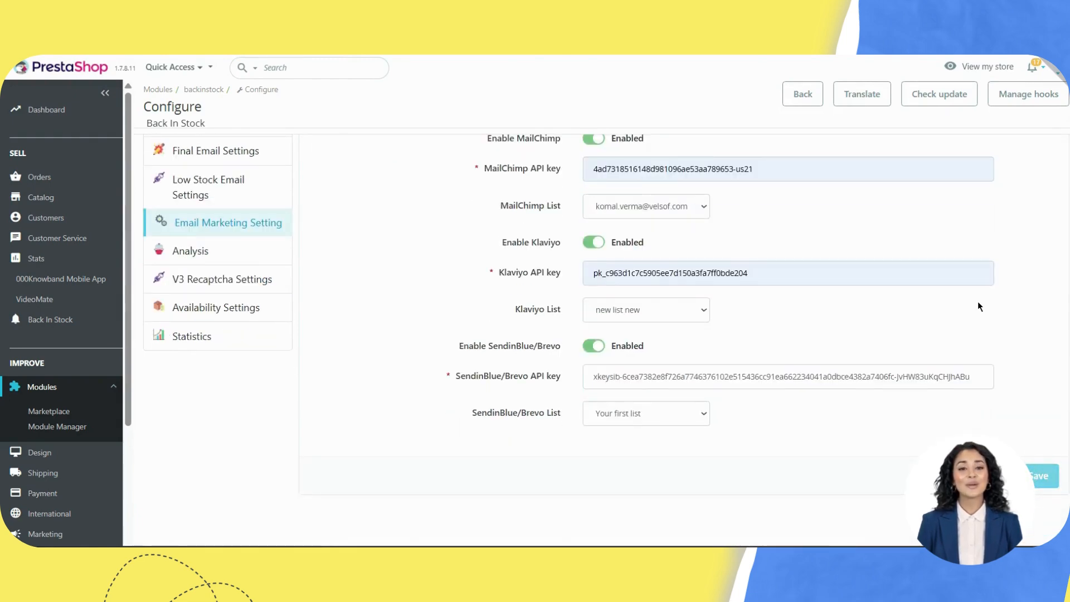
# Step: Review the subscription analysis showing 3 subscribers for the Hummingbird notebook
pyautogui.click(195, 362)
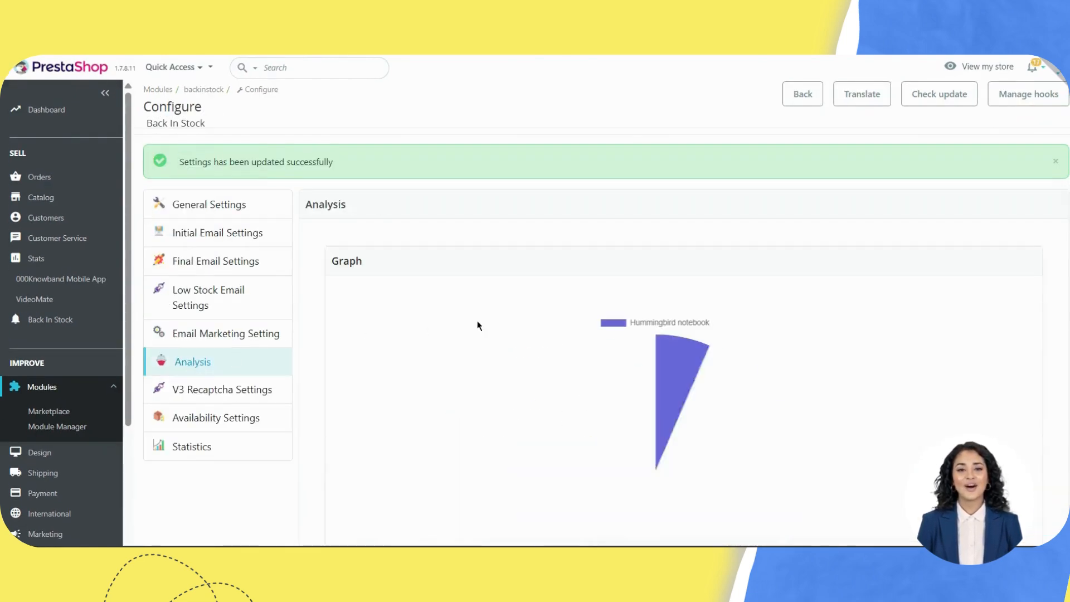
pyautogui.scroll(-5, 499, 334)
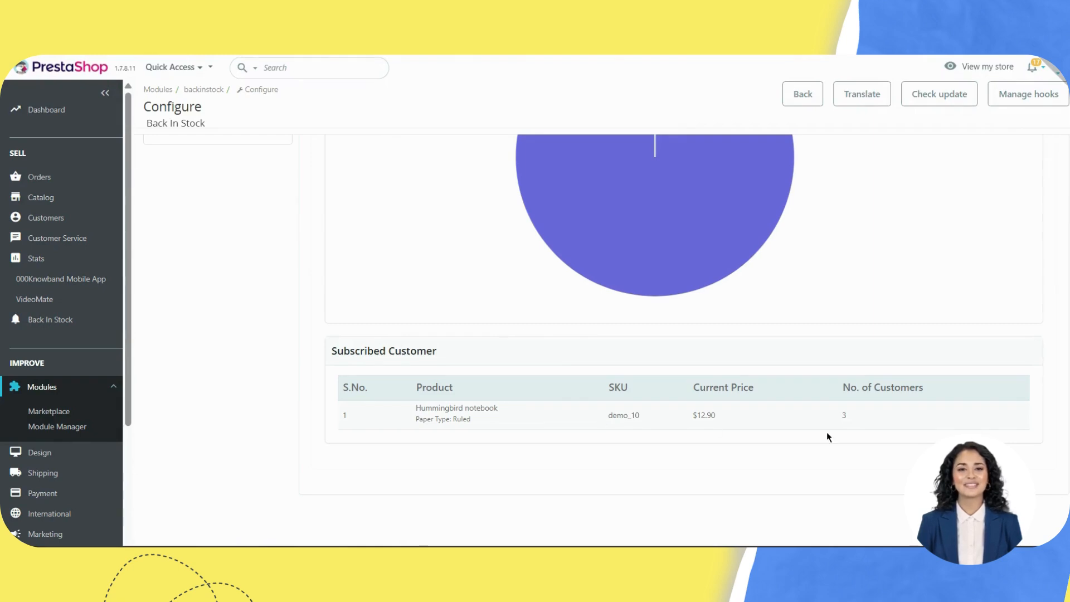
pyautogui.moveTo(846, 415); pyautogui.dragTo(359, 415)
pyautogui.click(432, 432)
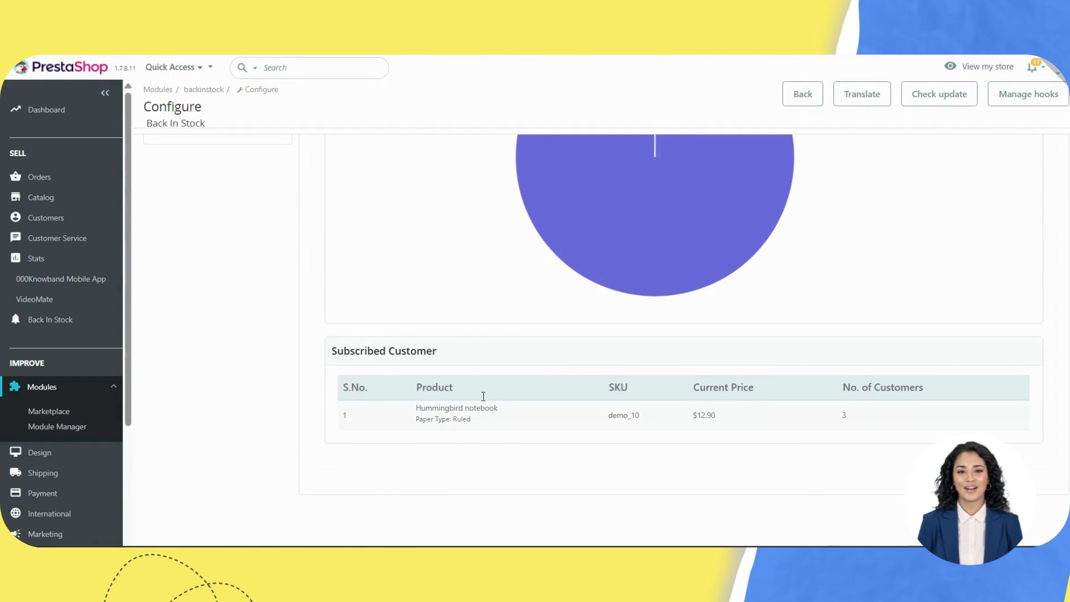
# Step: Save the module settings and open V3 Recaptcha Settings
pyautogui.tripleClick(853, 386)
pyautogui.click(850, 405)
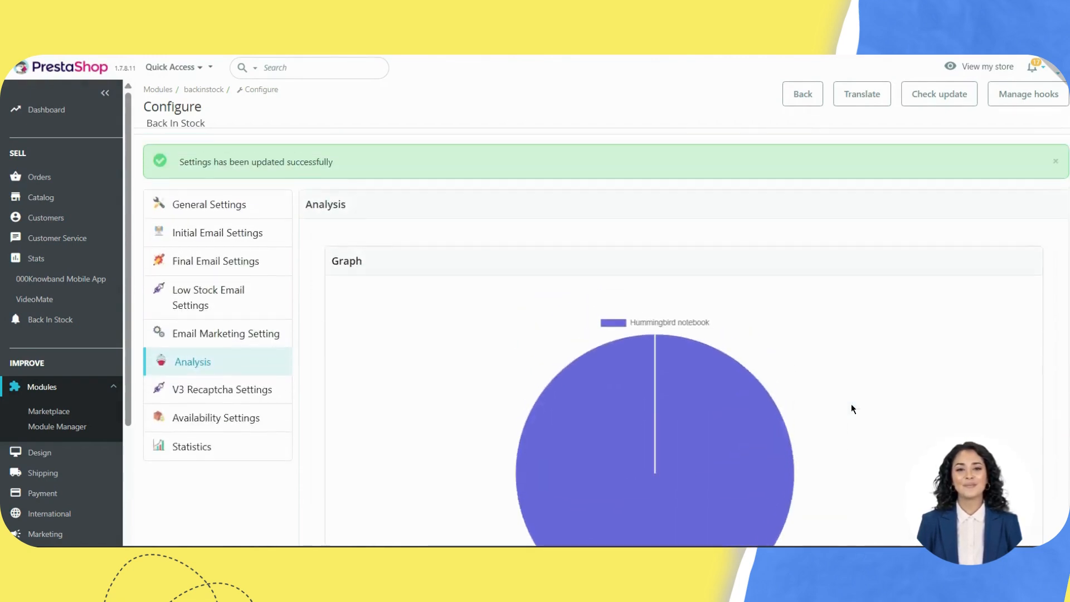
pyautogui.click(238, 394)
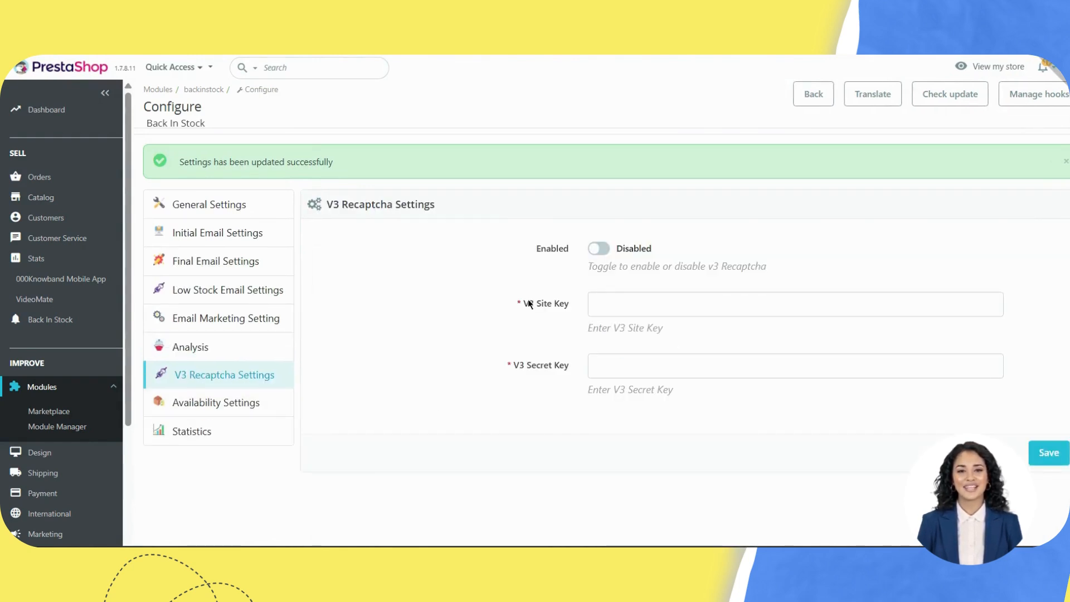
# Step: Switch V3 reCAPTCHA to Enabled and review its required site key settings
pyautogui.click(598, 251)
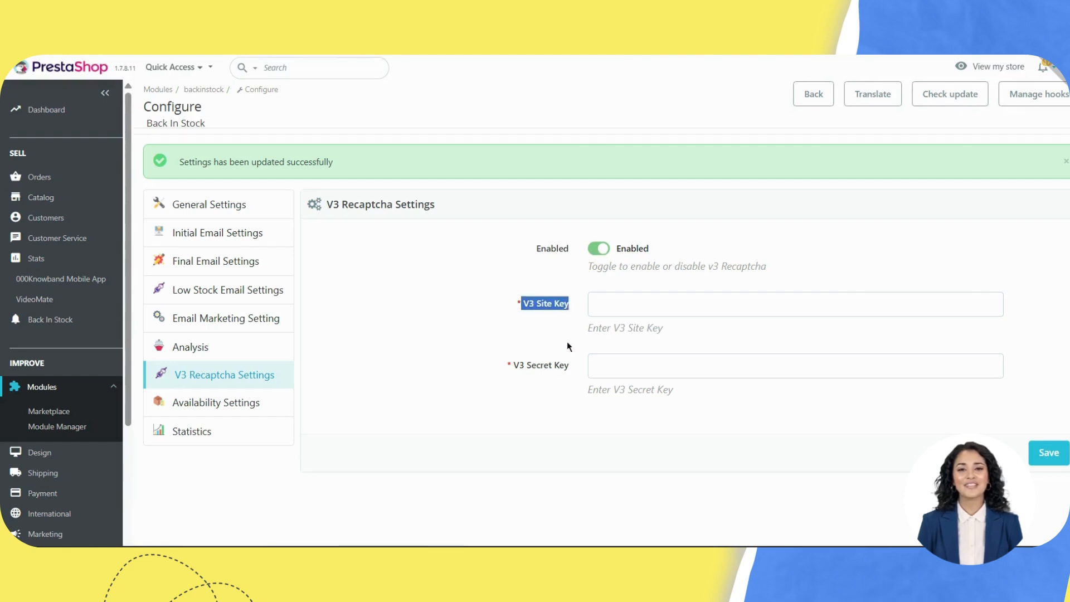
pyautogui.moveTo(509, 366); pyautogui.dragTo(566, 373)
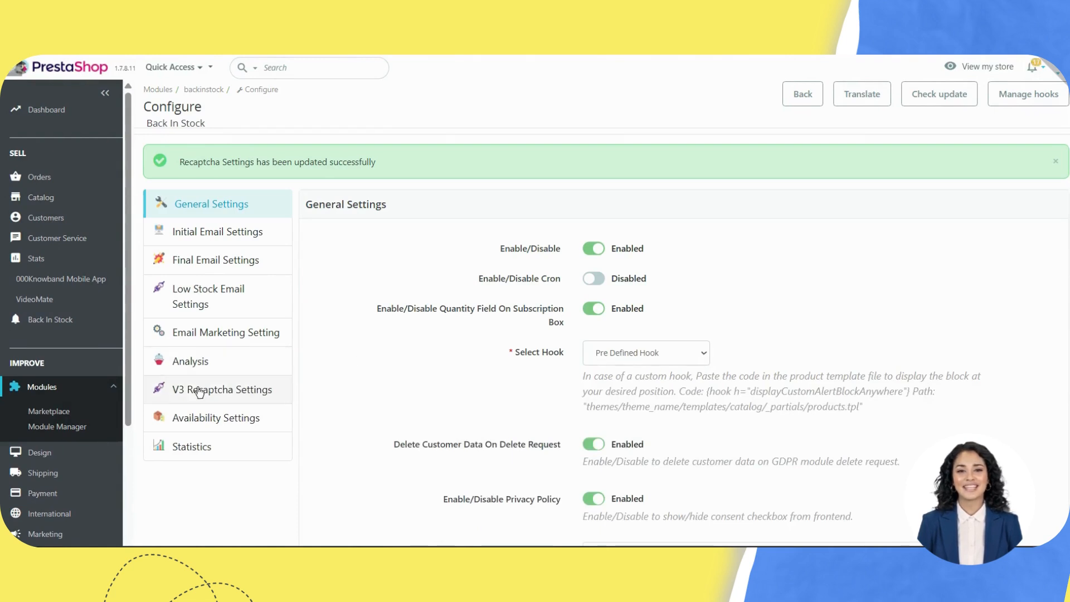
pyautogui.click(215, 390)
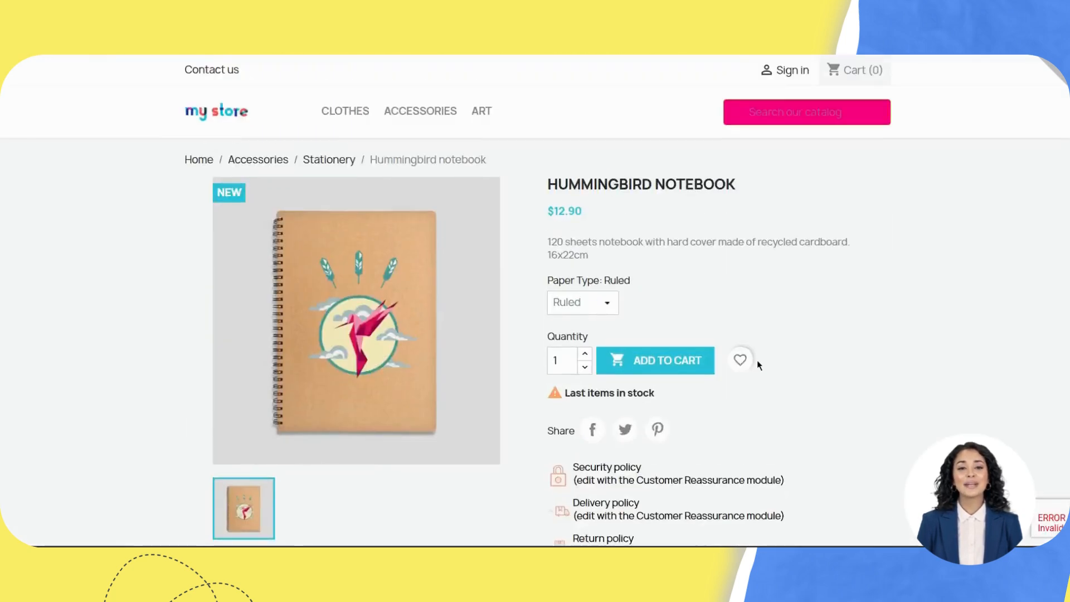
# Step: Agree to the terms and submit Notify Me for the notebook, which fails reCAPTCHA verification
pyautogui.scroll(-3, 757, 363)
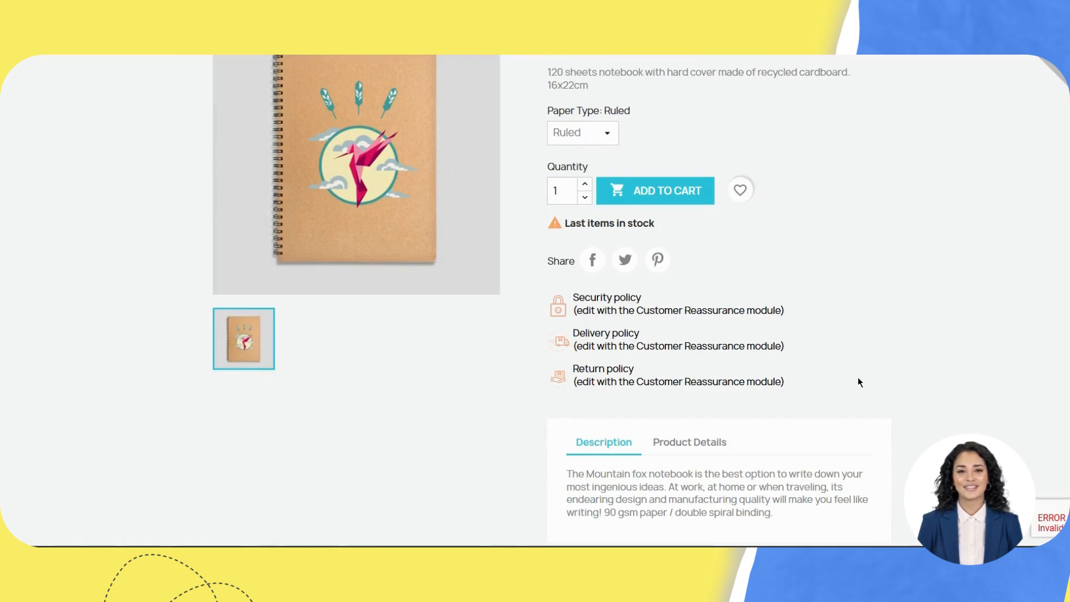
pyautogui.scroll(-5, 858, 377)
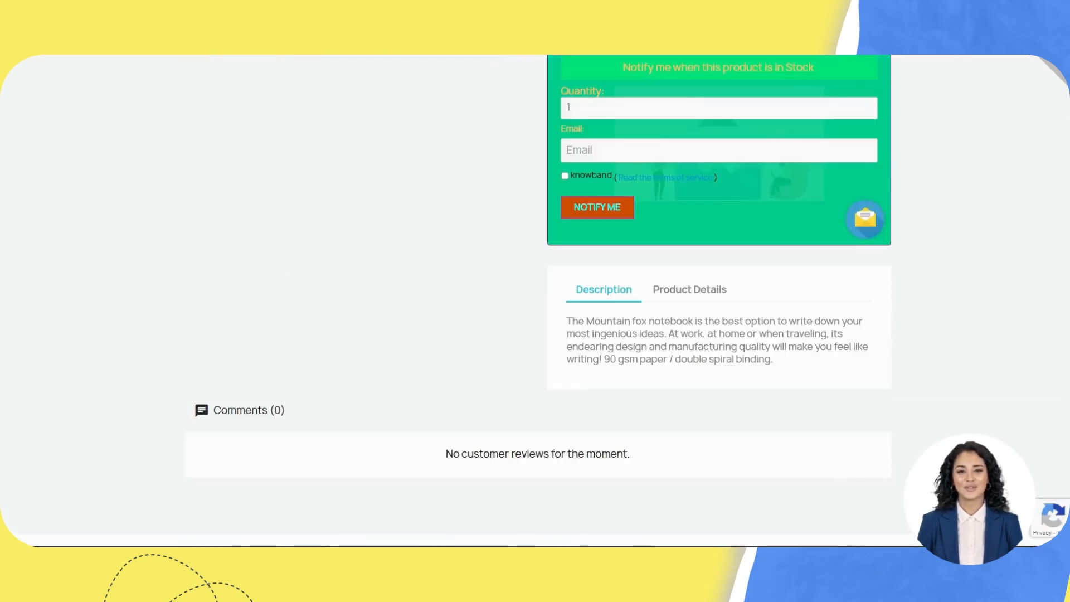
pyautogui.scroll(3, 1059, 526)
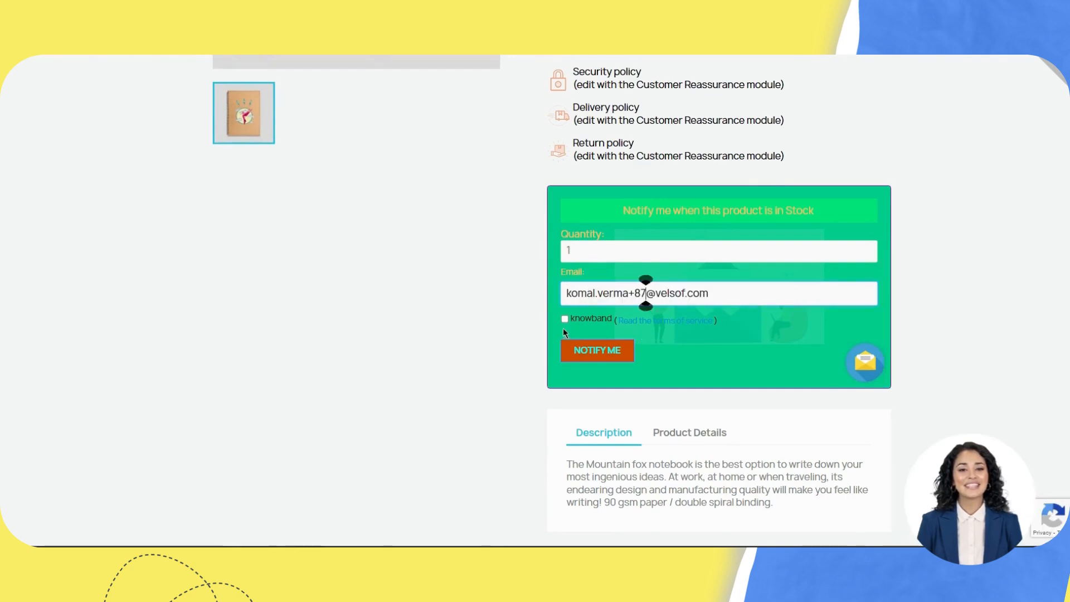
pyautogui.click(564, 319)
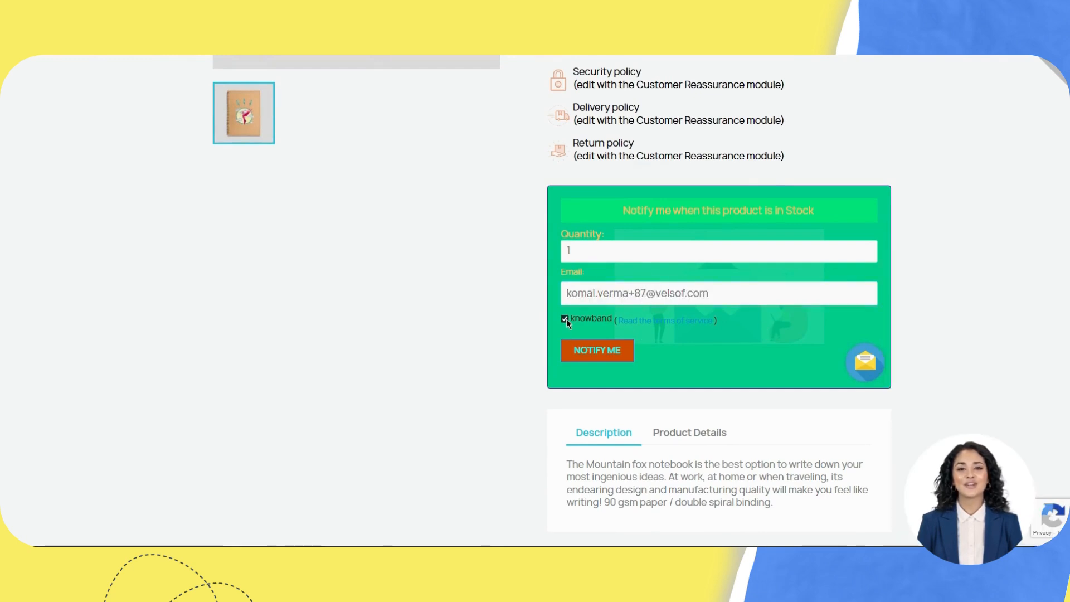
pyautogui.click(589, 353)
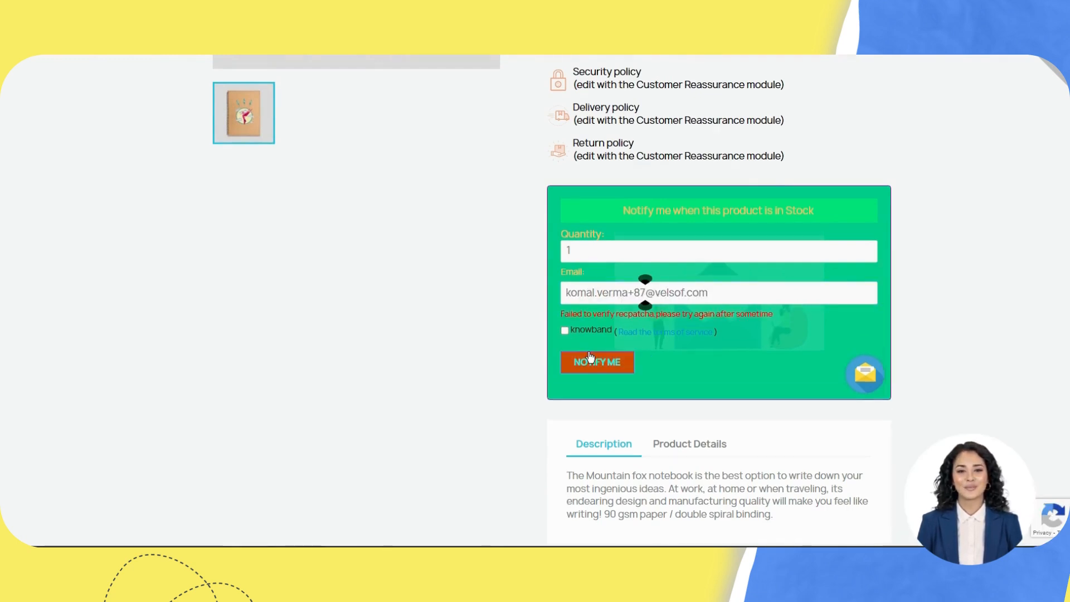
pyautogui.moveTo(592, 314); pyautogui.dragTo(627, 320)
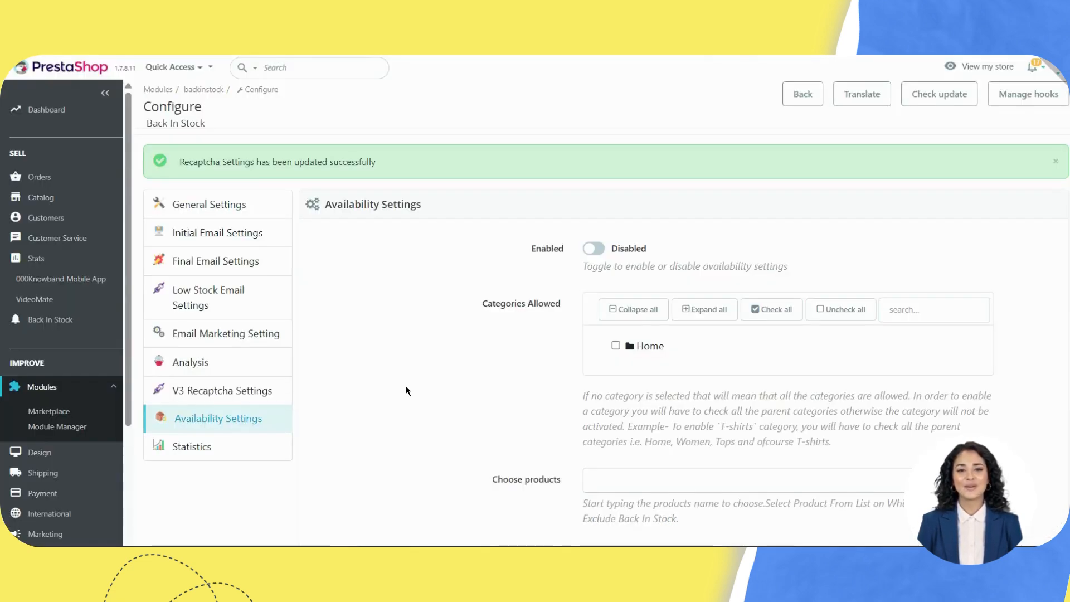
# Step: Enable availability settings and allow only the Clothes, Men and Women categories
pyautogui.scroll(-1, 406, 386)
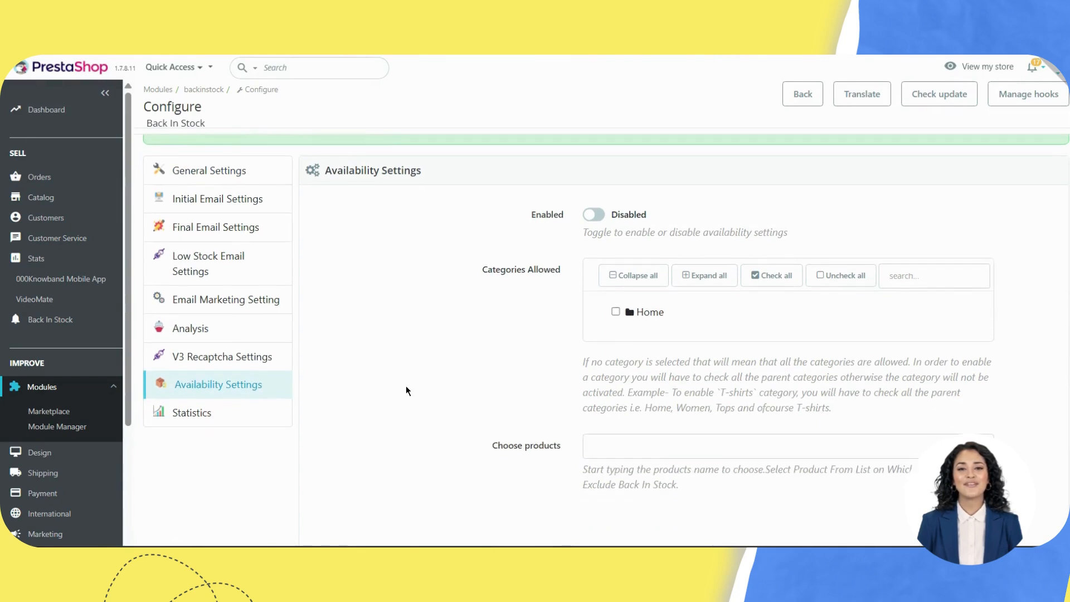
pyautogui.click(591, 221)
pyautogui.moveTo(500, 270)
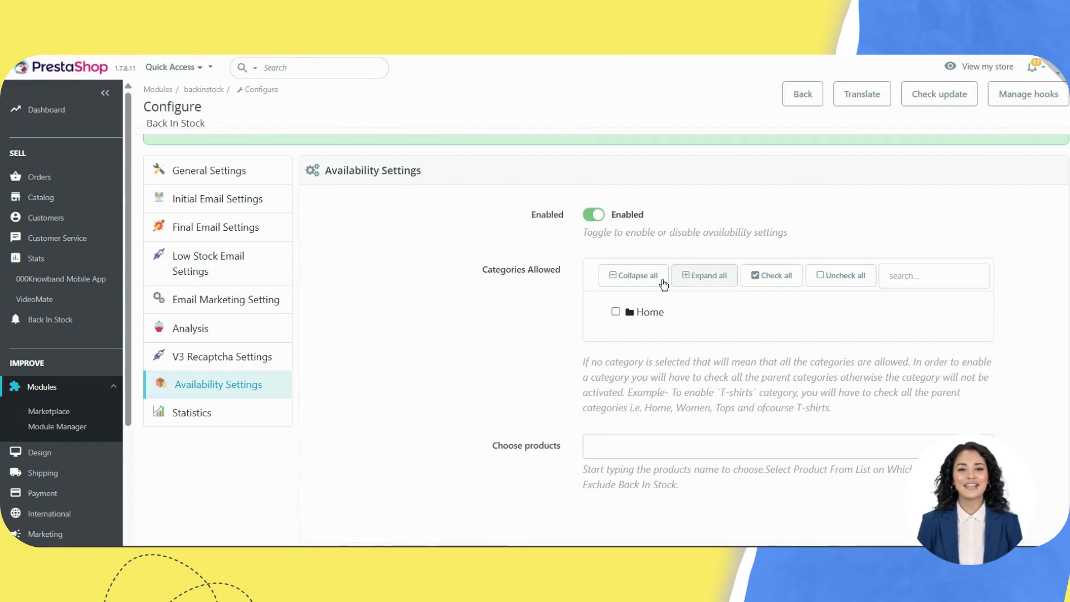
pyautogui.click(696, 276)
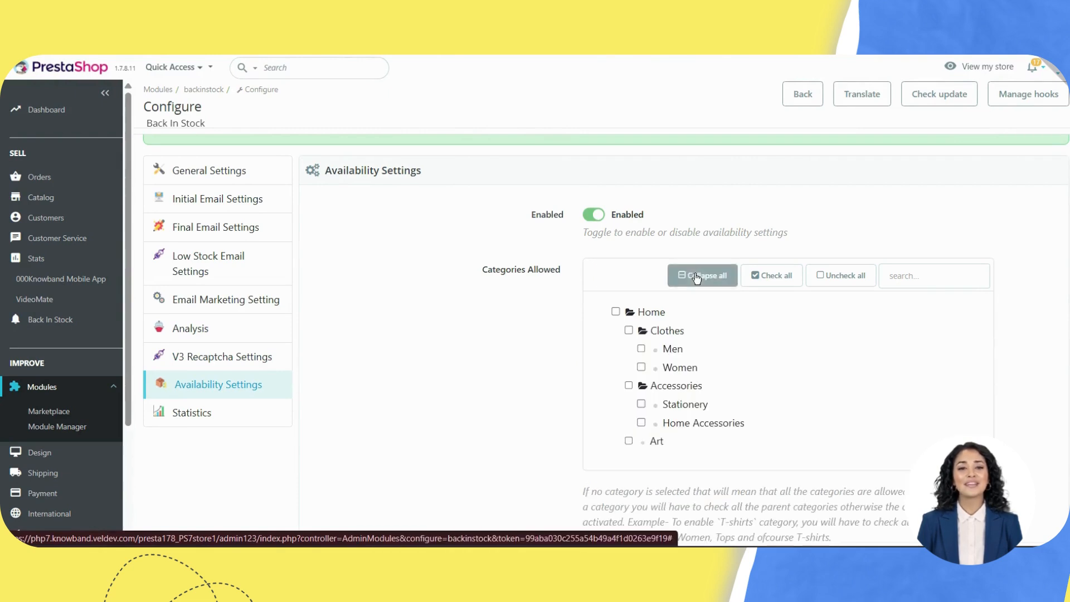
pyautogui.scroll(-1, 672, 301)
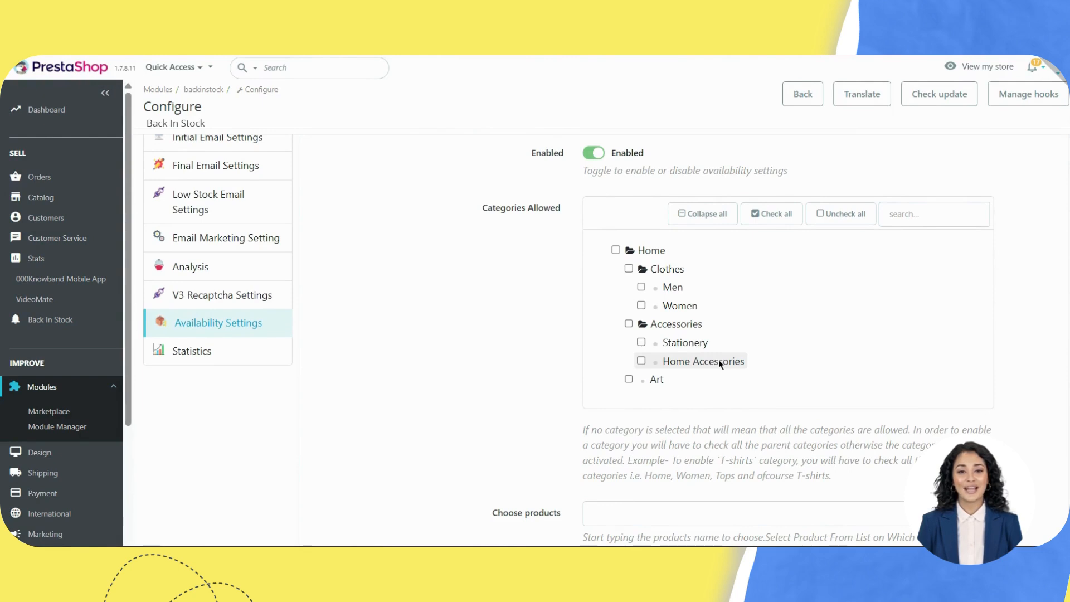
pyautogui.click(629, 268)
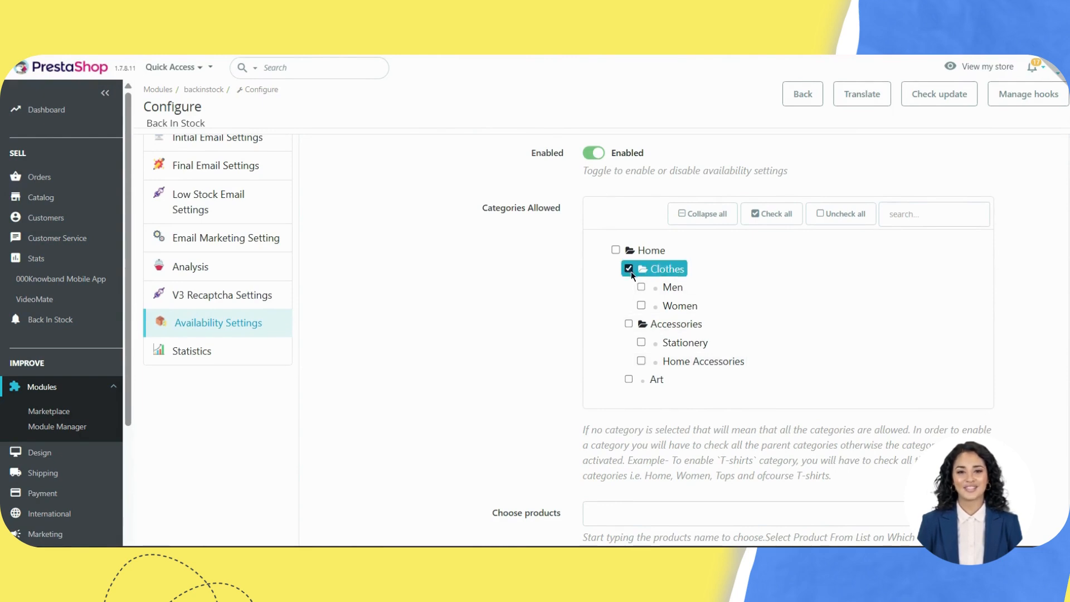
pyautogui.click(641, 287)
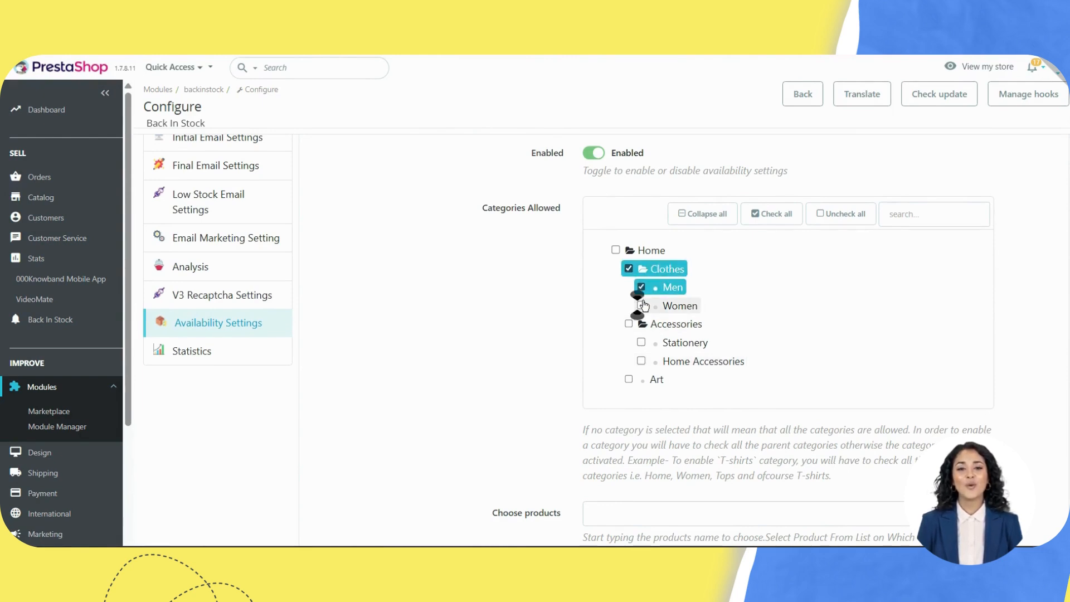
pyautogui.click(642, 306)
# Step: Exclude the Hummingbird printed sweater under Choose products
pyautogui.scroll(-1, 643, 307)
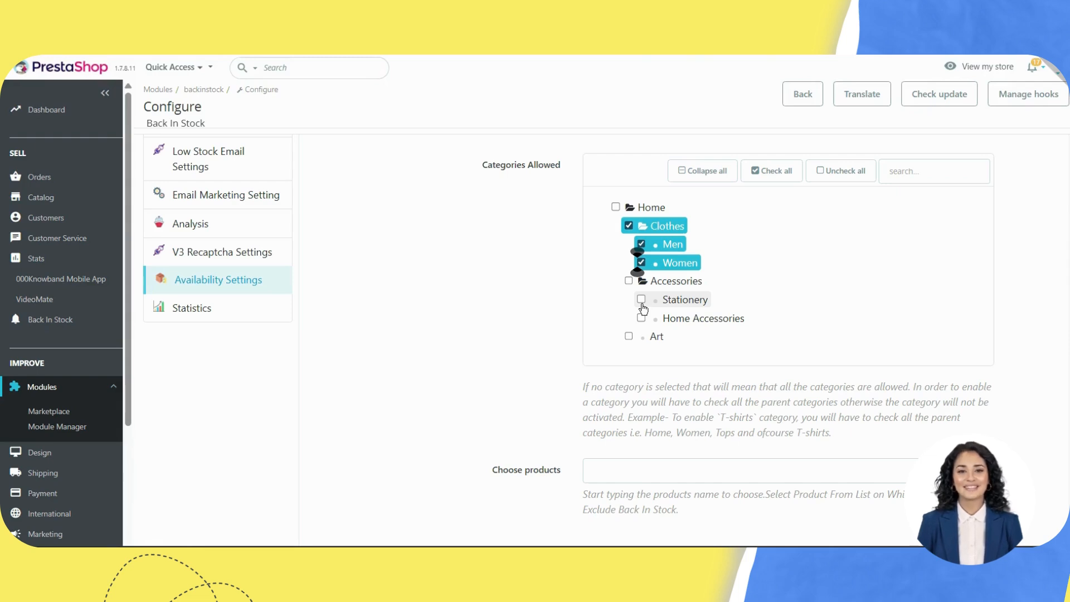
pyautogui.scroll(-2, 643, 308)
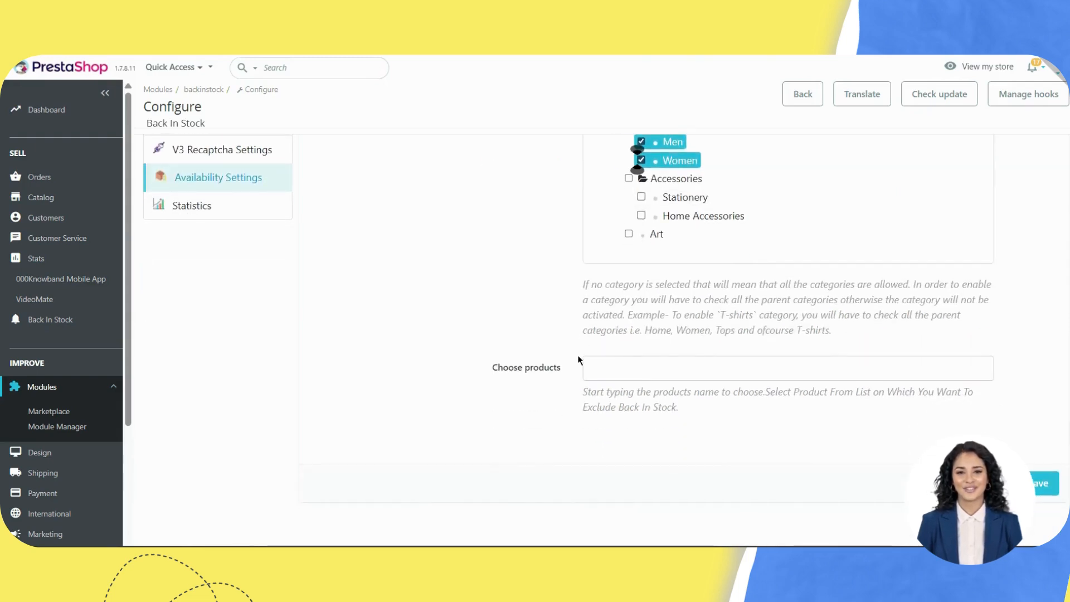
pyautogui.click(617, 370)
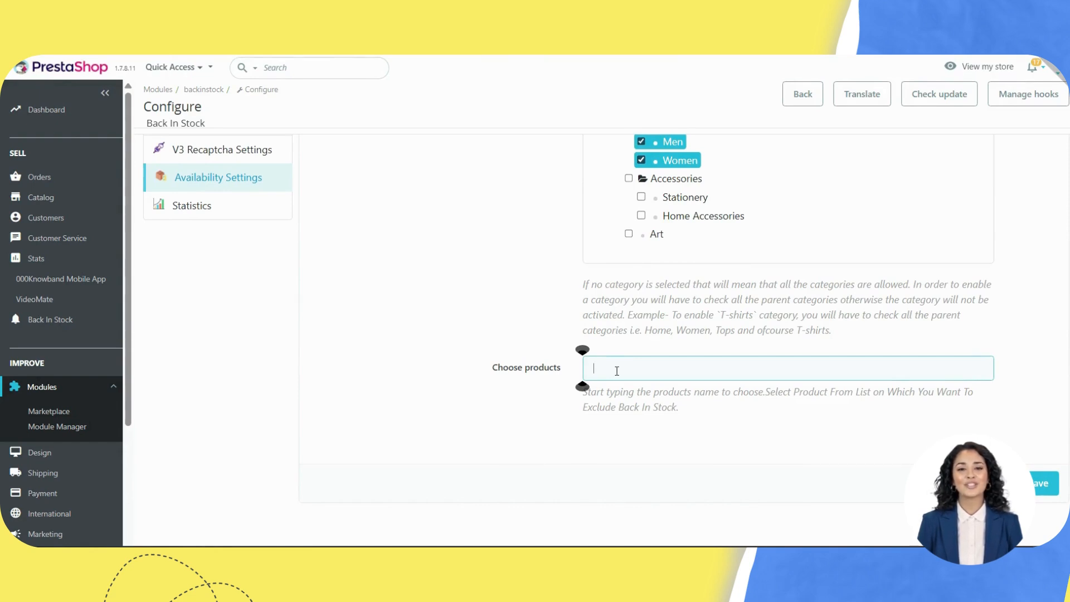
pyautogui.write('hummingbird printed t-shirt (ref: demo_1')
pyautogui.press('Down')
pyautogui.press('Return')
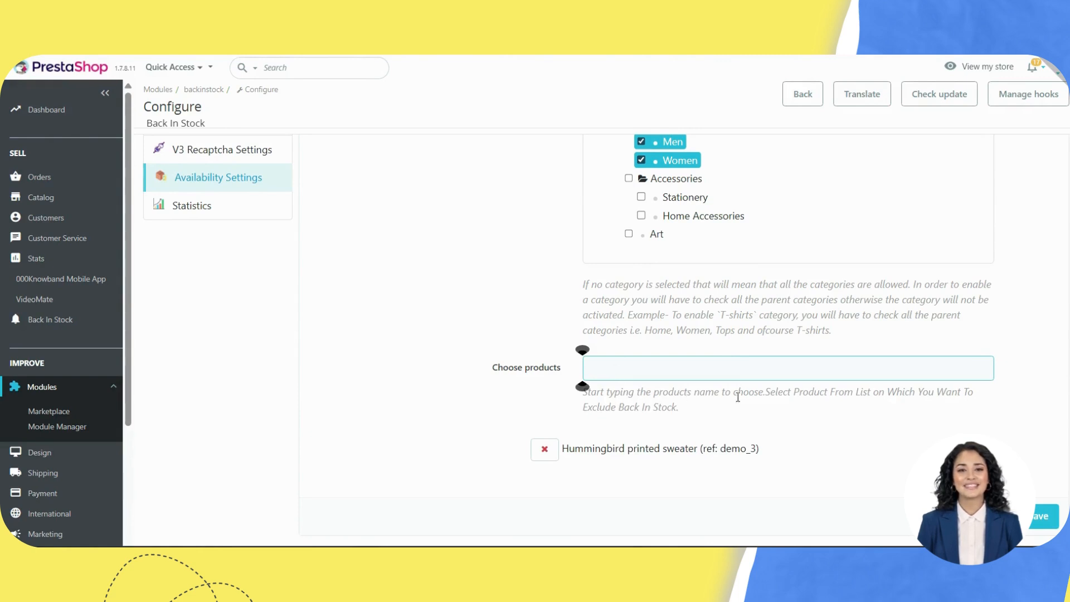
pyautogui.moveTo(620, 395); pyautogui.dragTo(758, 410)
pyautogui.click(765, 414)
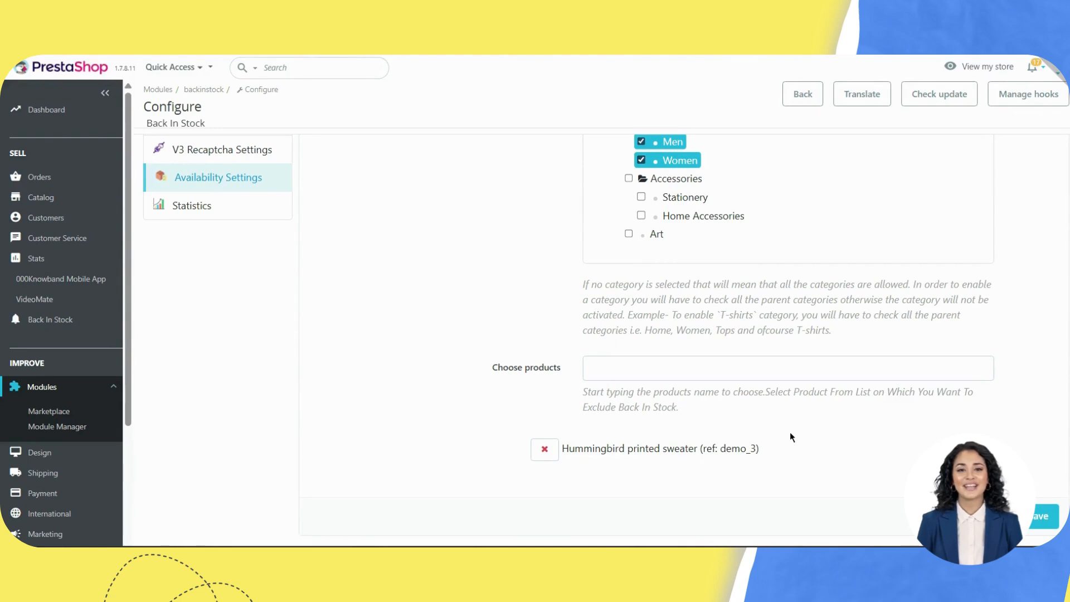
pyautogui.moveTo(574, 454); pyautogui.dragTo(696, 461)
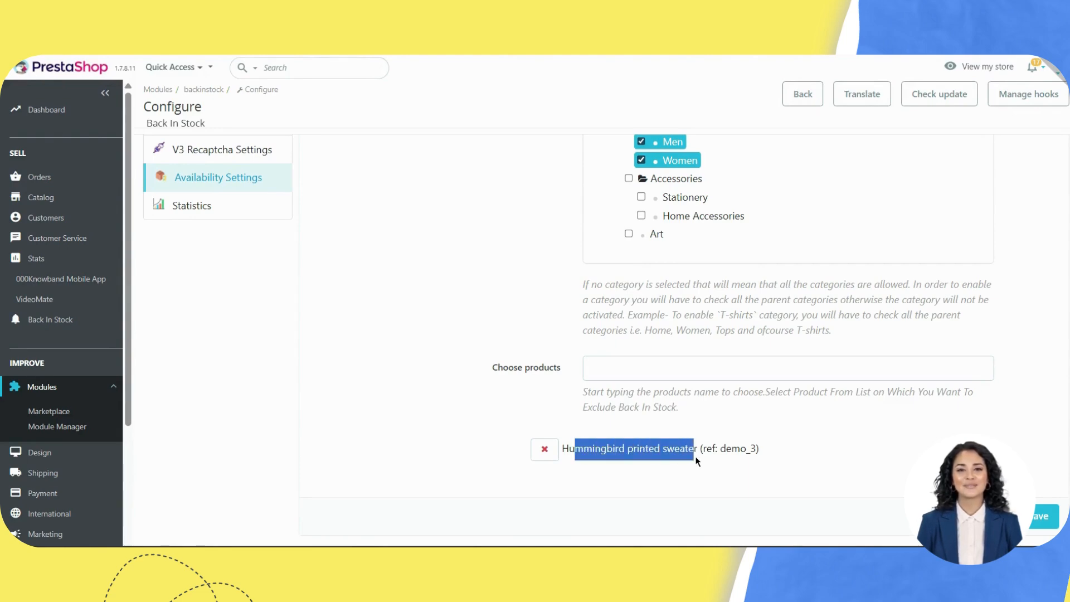
pyautogui.click(711, 459)
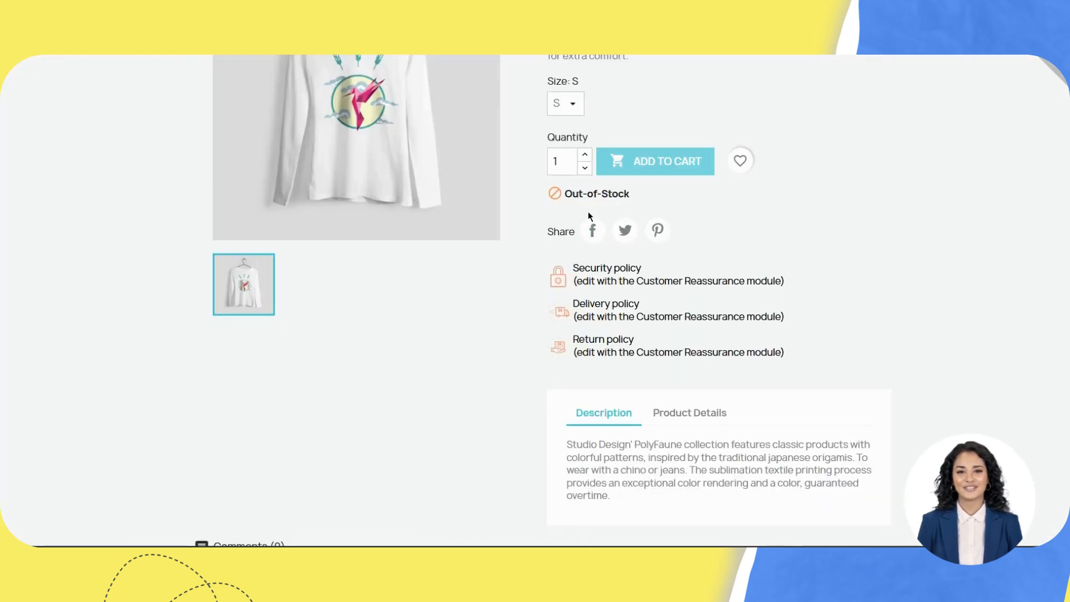
# Step: Reload the out-of-stock product page and scroll down to its Notify me form
pyautogui.scroll(3, 587, 211)
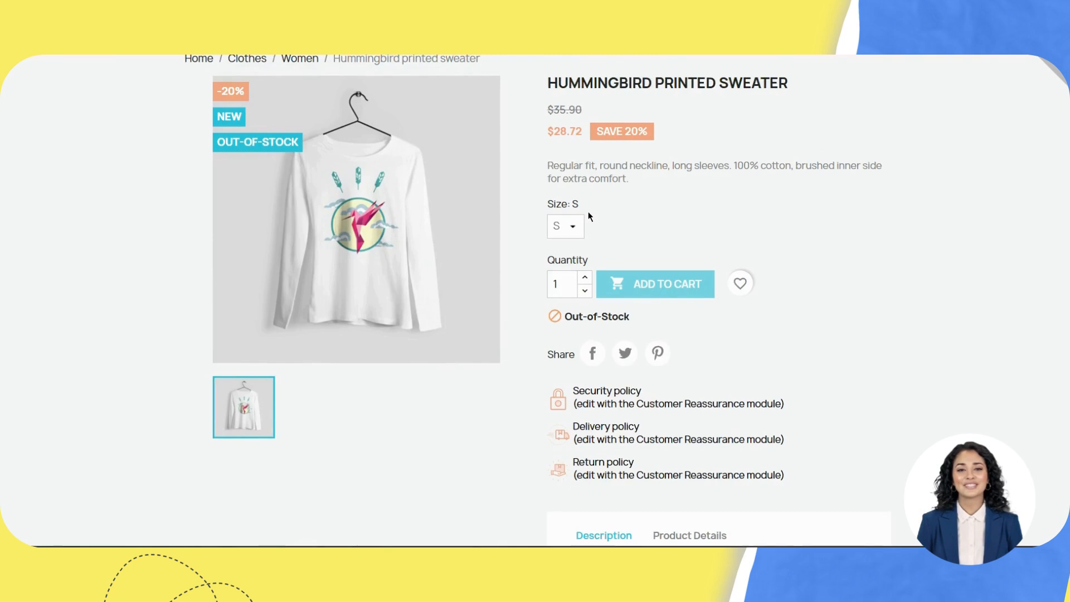
pyautogui.scroll(-1, 587, 211)
pyautogui.scroll(2, 587, 212)
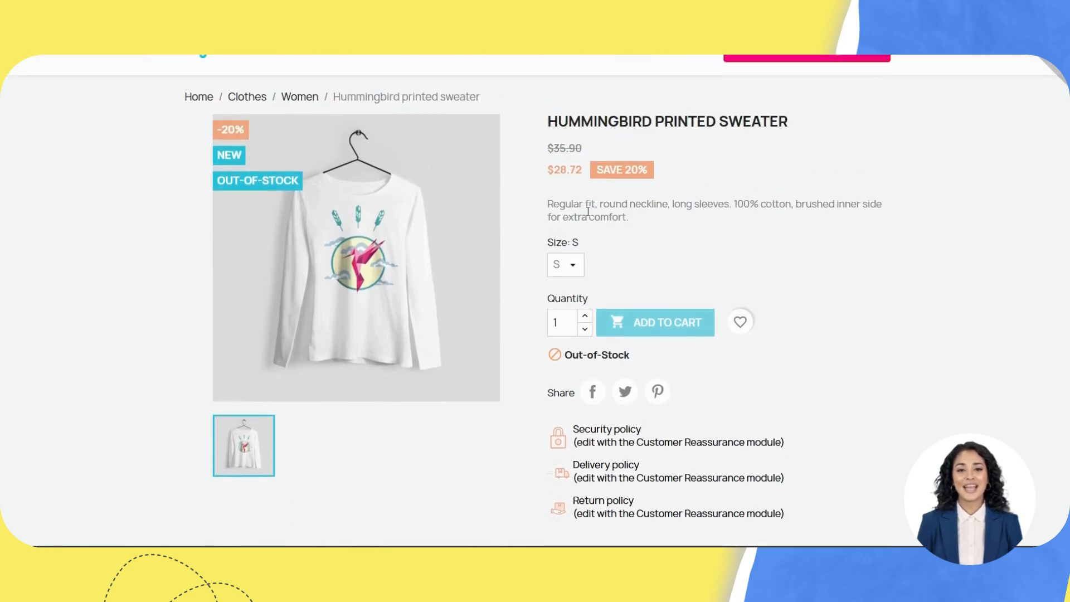
pyautogui.scroll(-1, 588, 211)
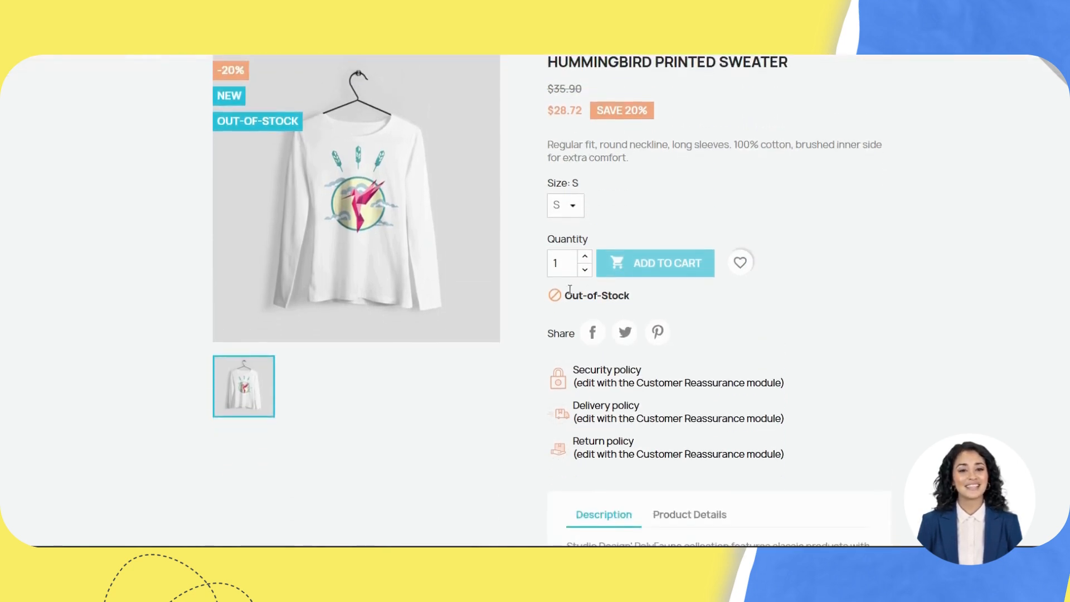
pyautogui.moveTo(564, 294); pyautogui.dragTo(670, 297)
pyautogui.scroll(-9, 670, 296)
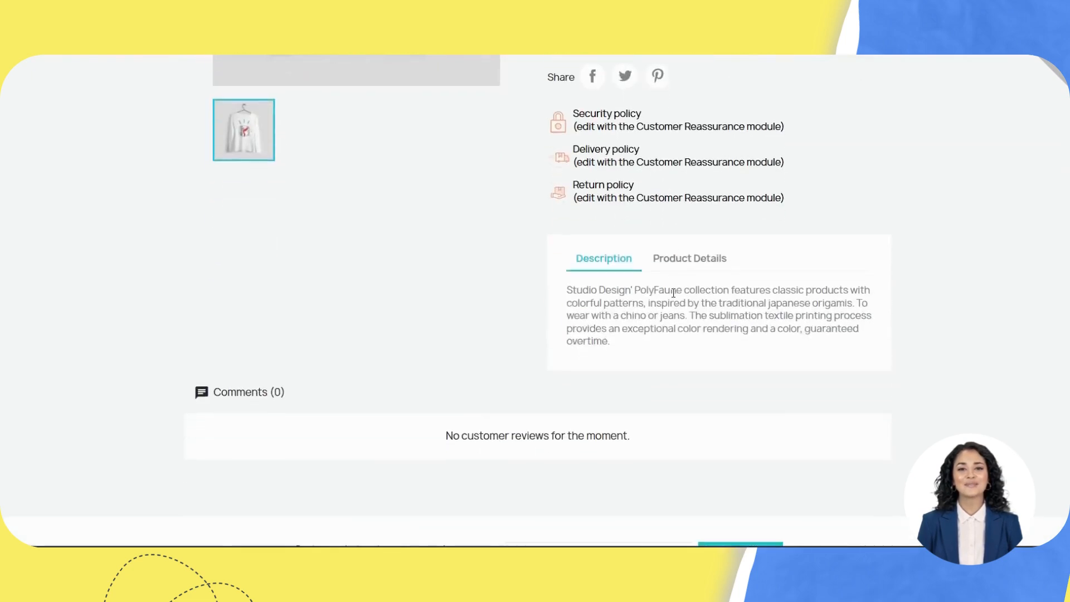
pyautogui.scroll(5, 670, 295)
pyautogui.scroll(2, 673, 294)
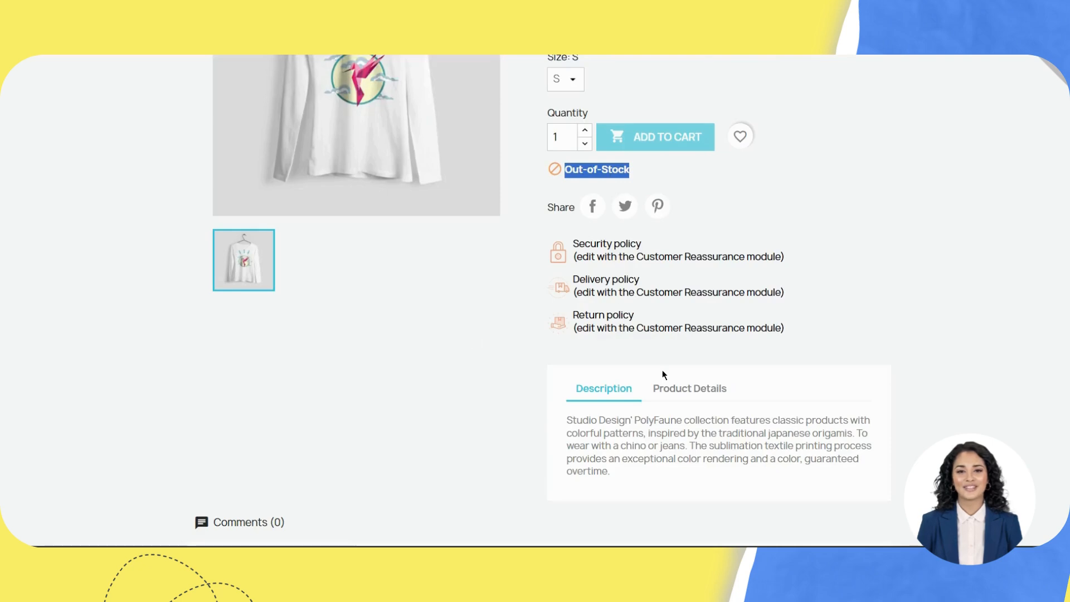
pyautogui.scroll(-5, 662, 371)
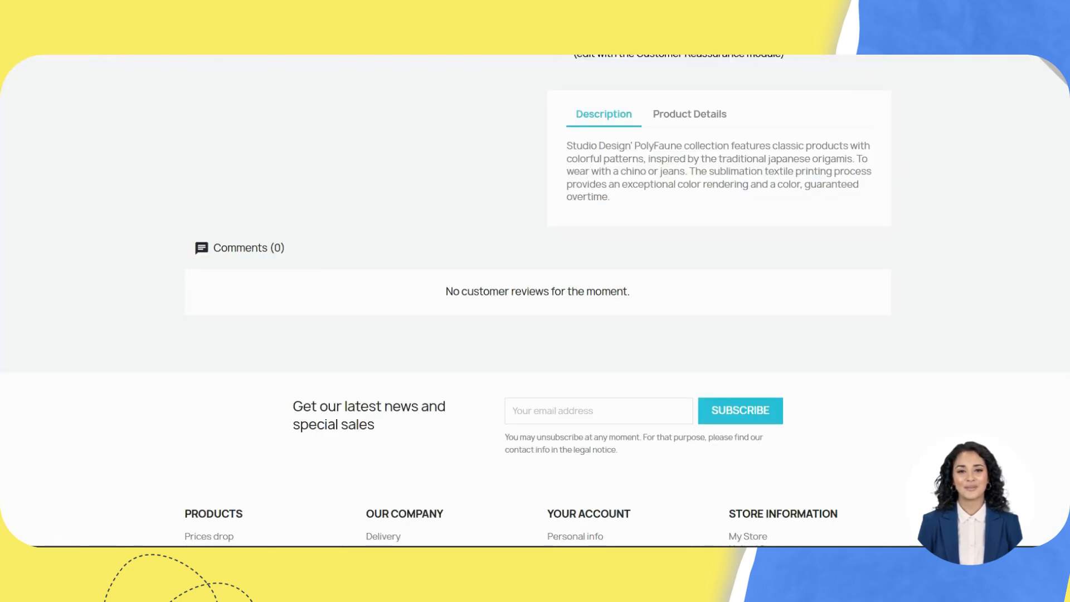
pyautogui.press('F5')
pyautogui.scroll(-7, 652, 287)
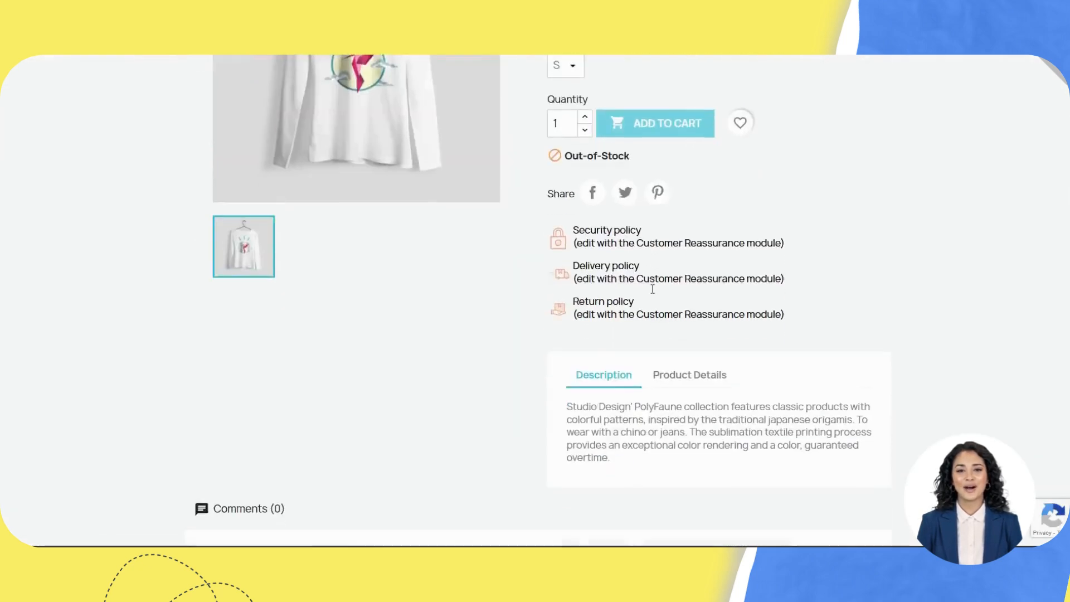
pyautogui.scroll(-1, 606, 292)
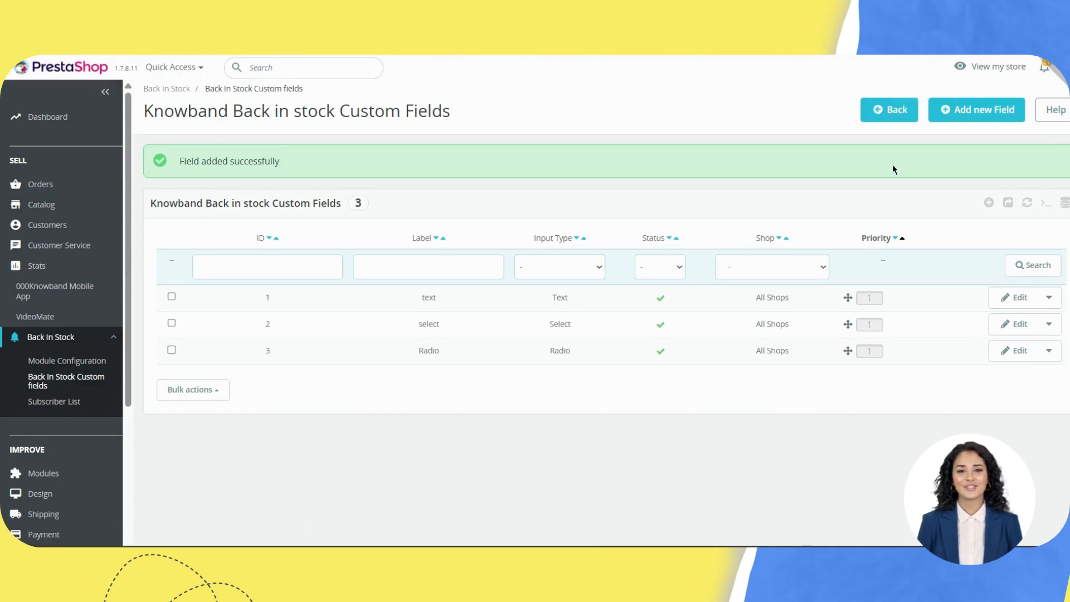
pyautogui.click(987, 207)
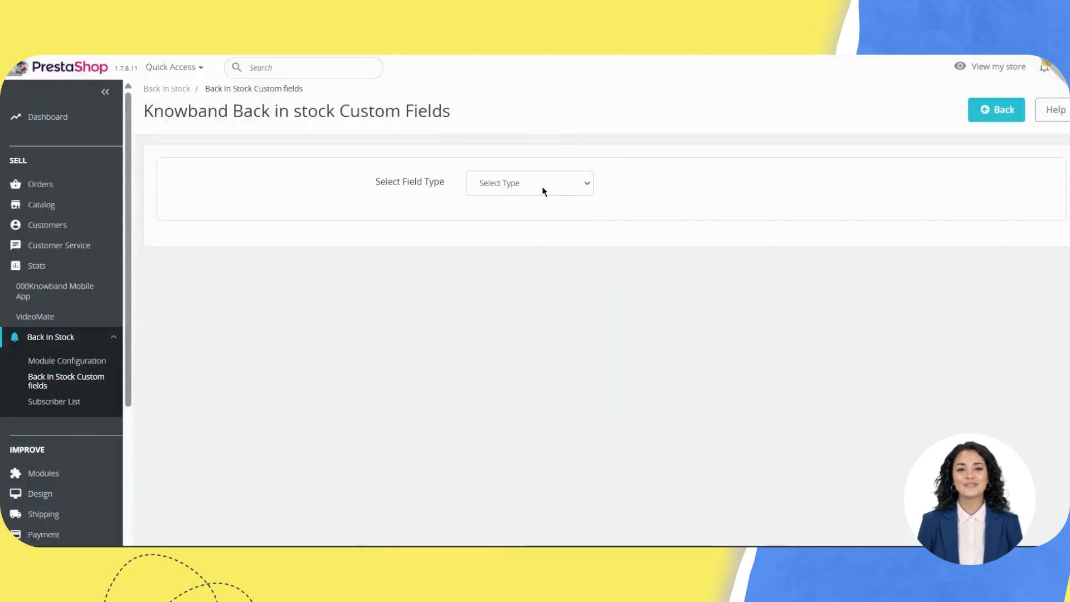
pyautogui.click(540, 188)
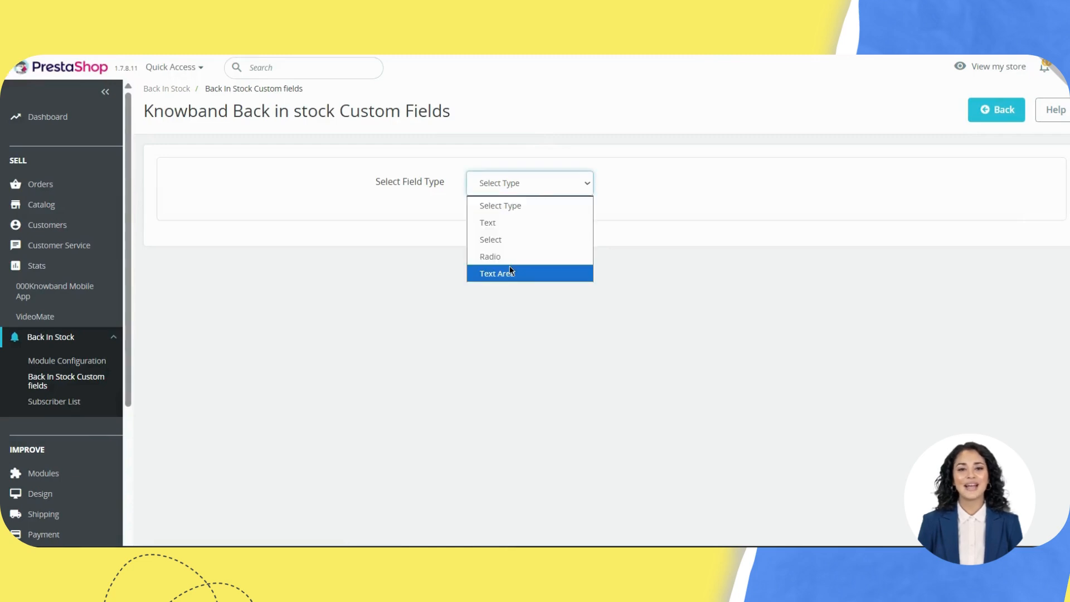
pyautogui.click(501, 223)
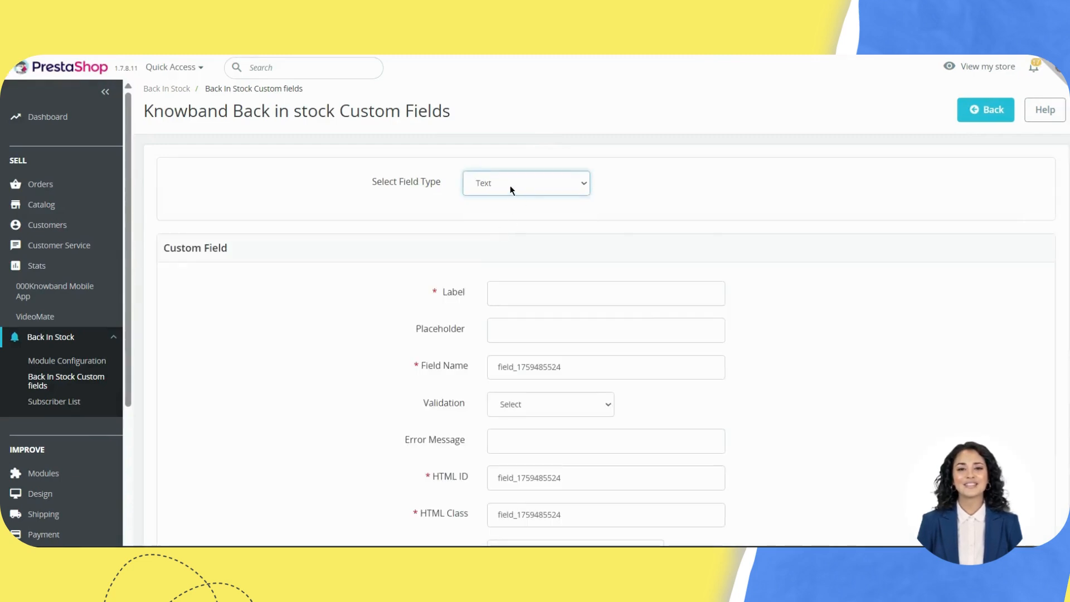
pyautogui.scroll(-6, 533, 342)
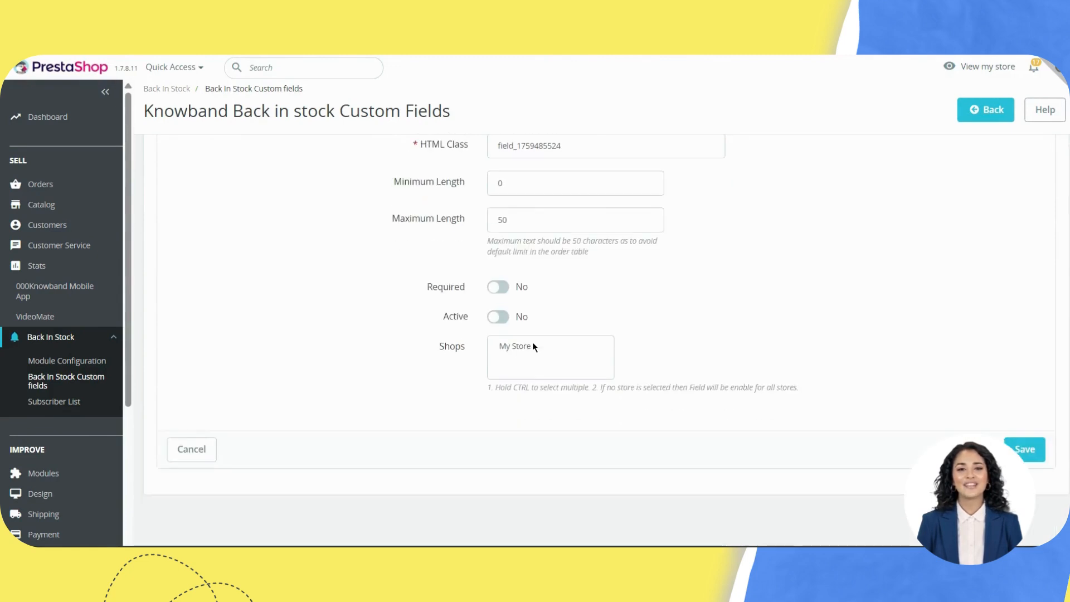
pyautogui.scroll(6, 532, 342)
pyautogui.scroll(-2, 532, 343)
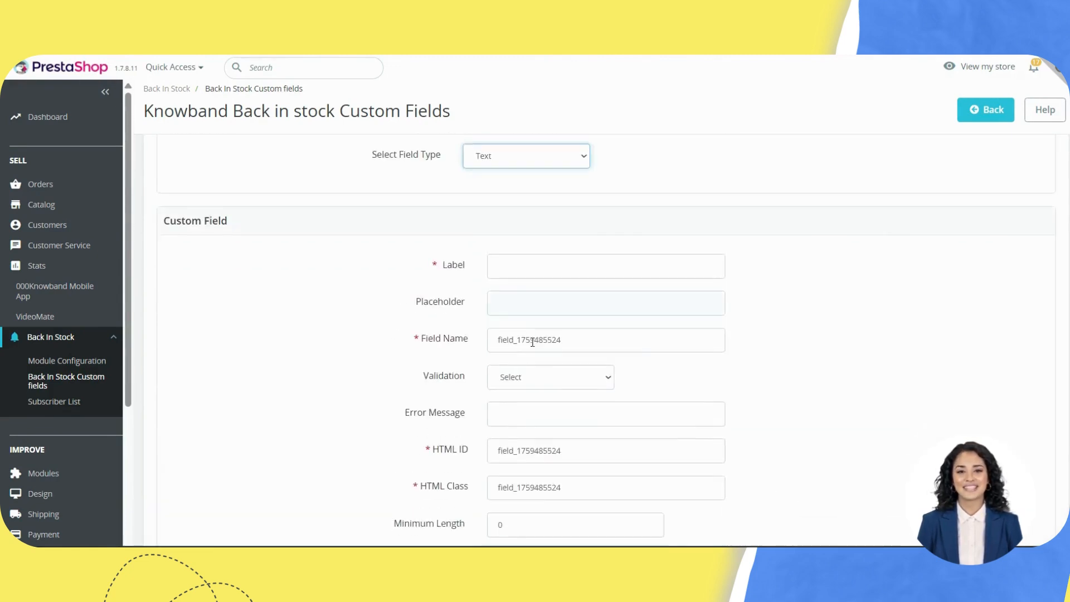
pyautogui.scroll(-2, 249, 366)
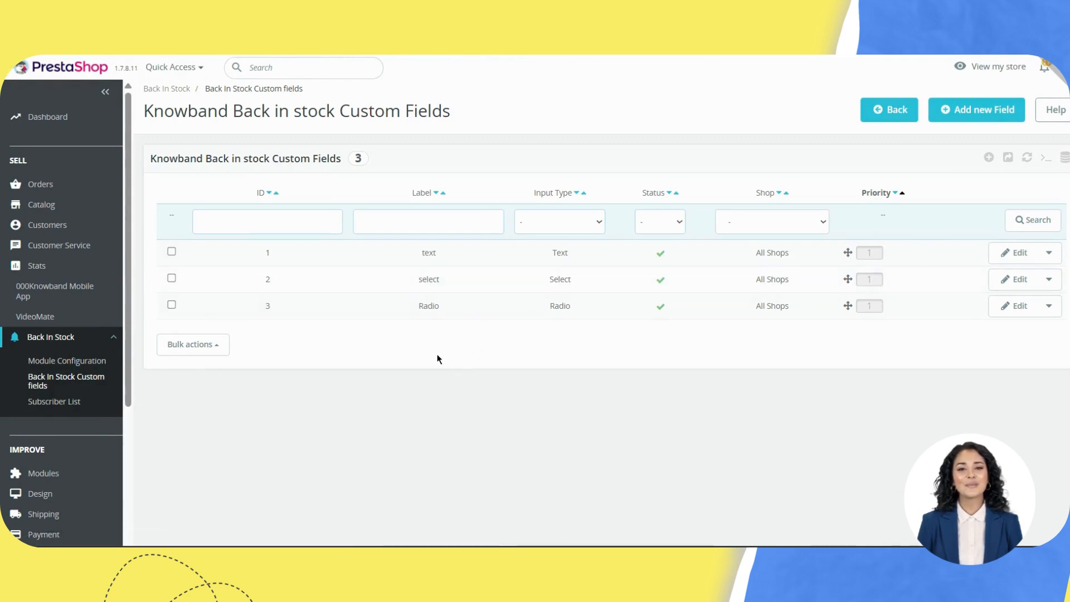
# Step: Rename the first custom field's label to 'text test' and save it
pyautogui.click(1018, 255)
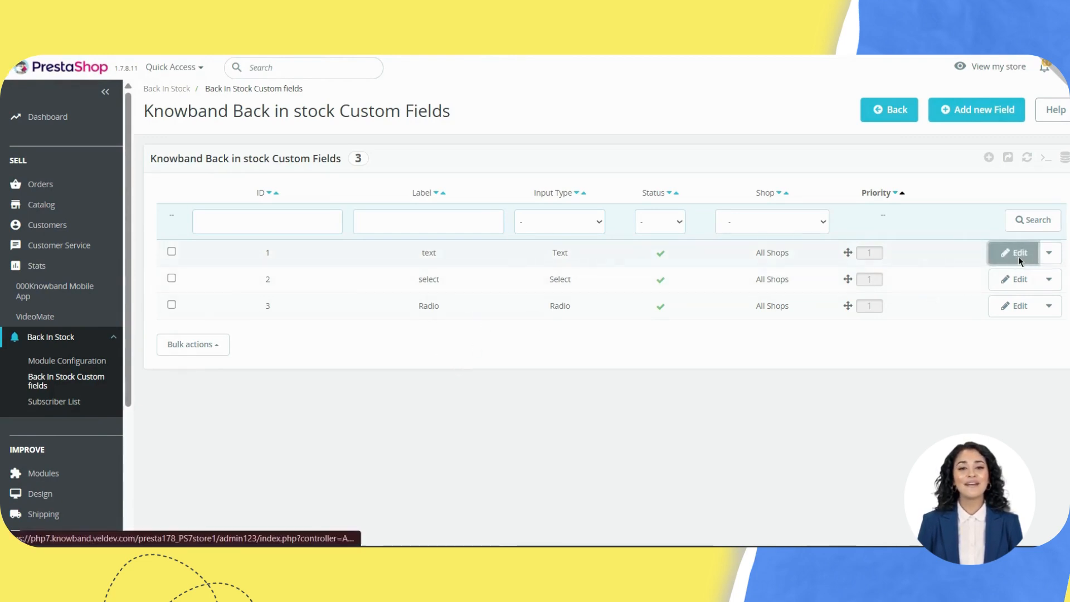
pyautogui.click(597, 300)
pyautogui.write('test')
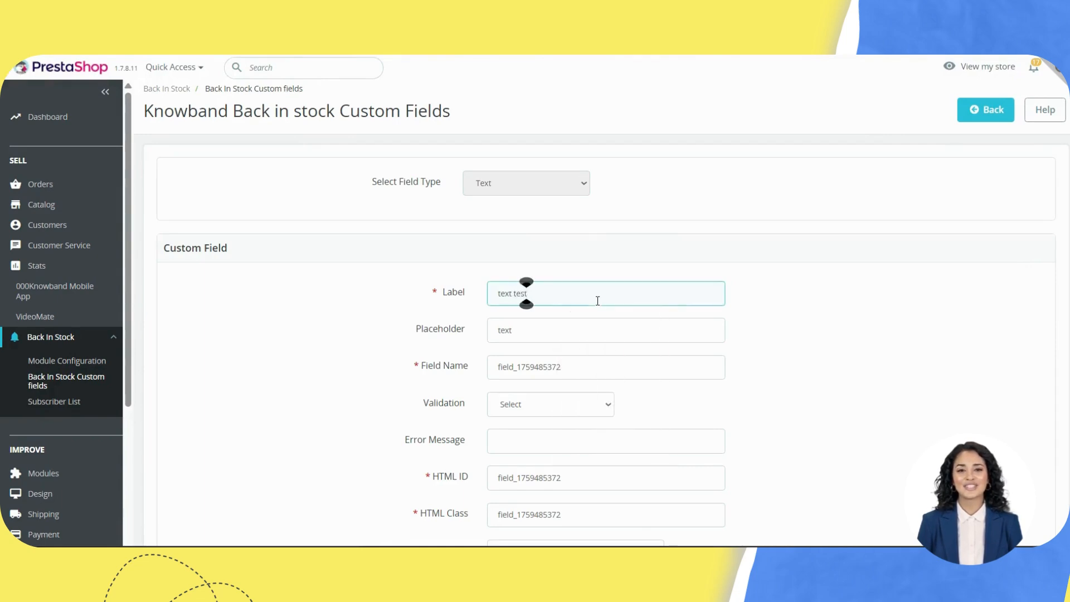
pyautogui.scroll(-5, 597, 301)
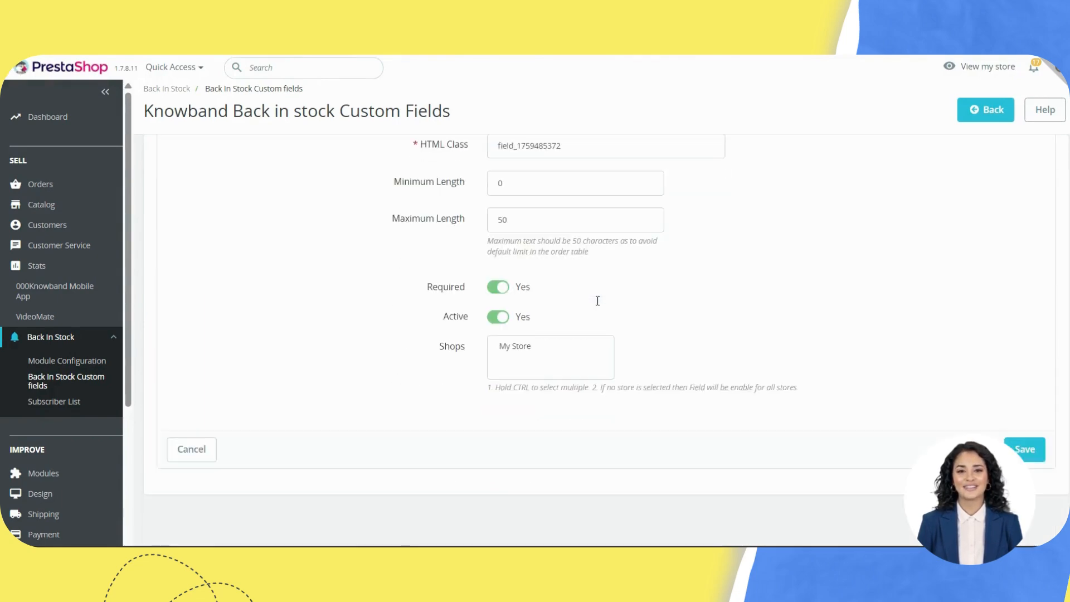
pyautogui.click(1029, 453)
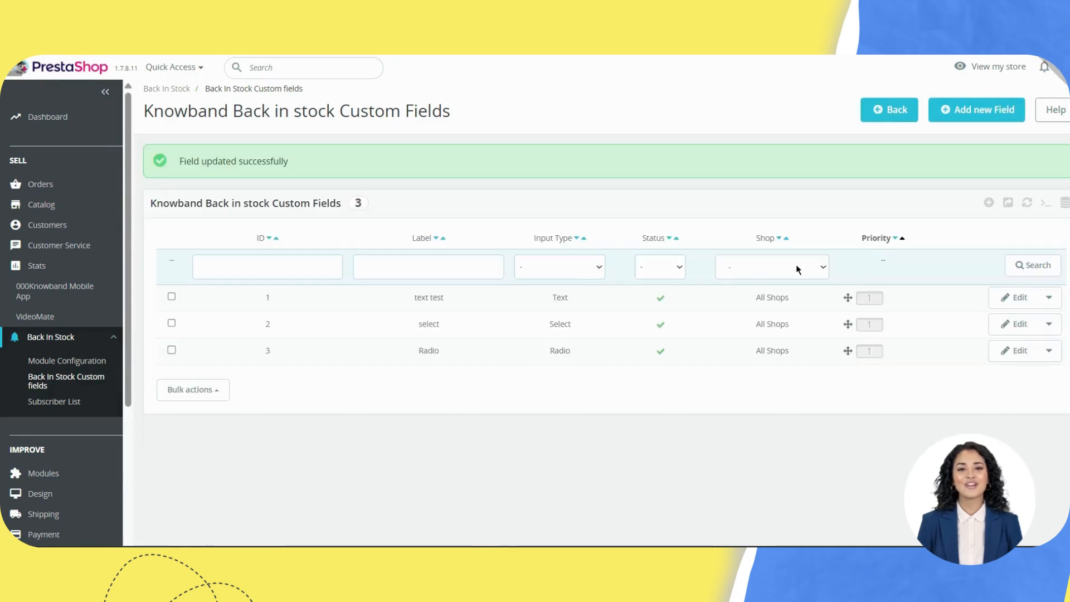
pyautogui.moveTo(381, 306); pyautogui.dragTo(452, 305)
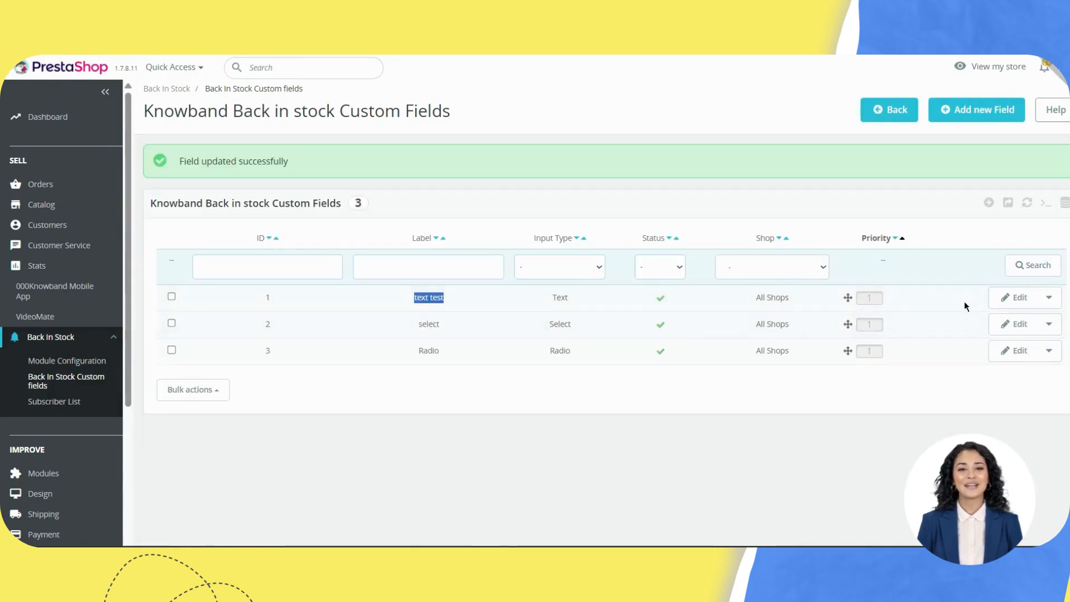
# Step: Disable the 'text test' field and check the remaining select and Radio fields on the form
pyautogui.click(1046, 299)
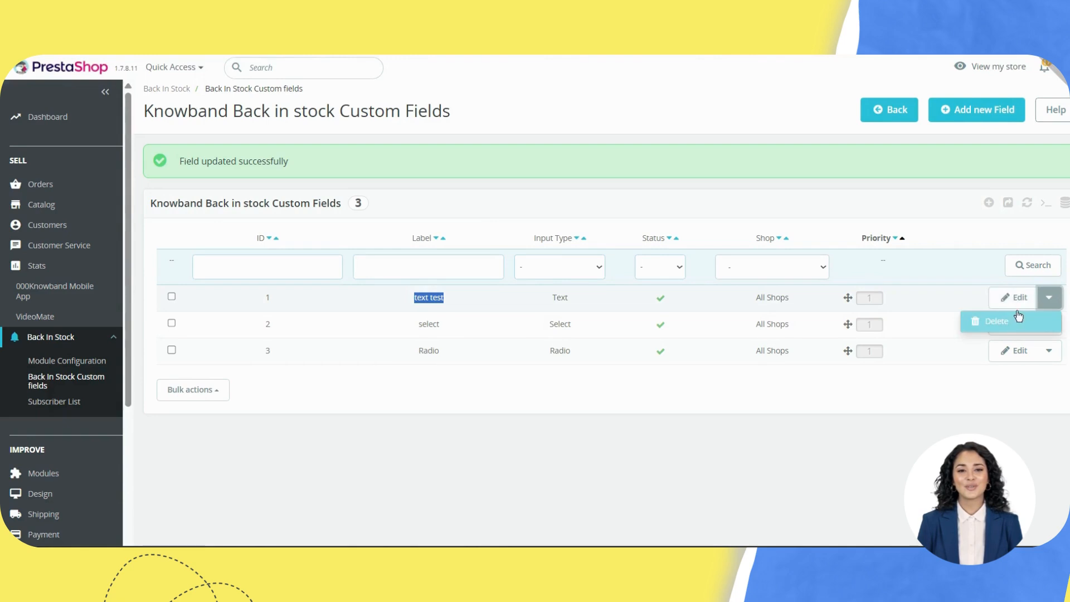
pyautogui.click(924, 403)
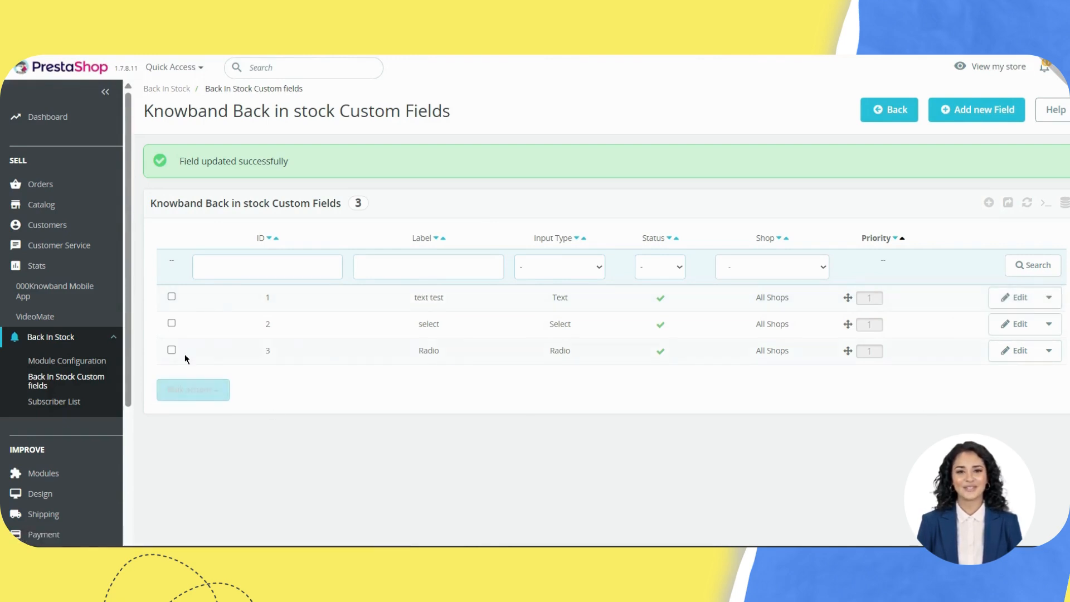
pyautogui.click(661, 300)
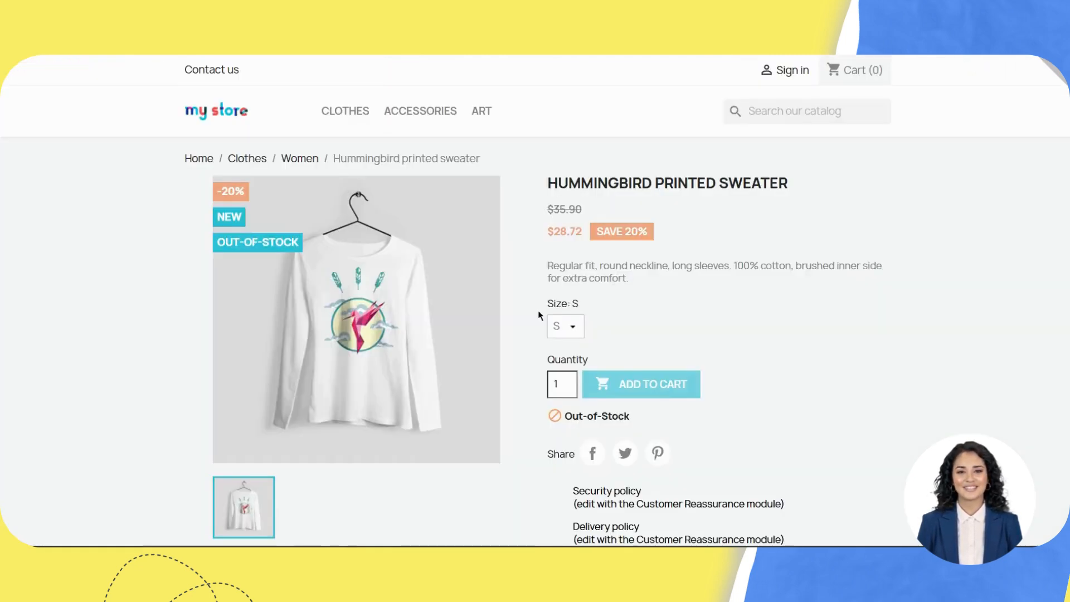
pyautogui.scroll(-7, 611, 301)
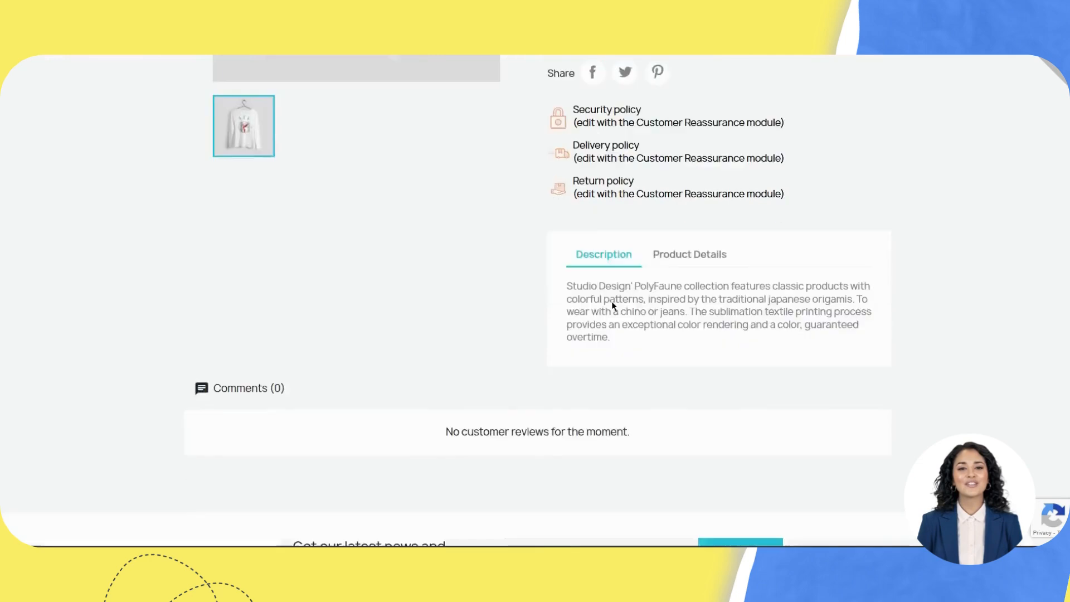
pyautogui.scroll(2, 640, 305)
pyautogui.doubleClick(573, 216)
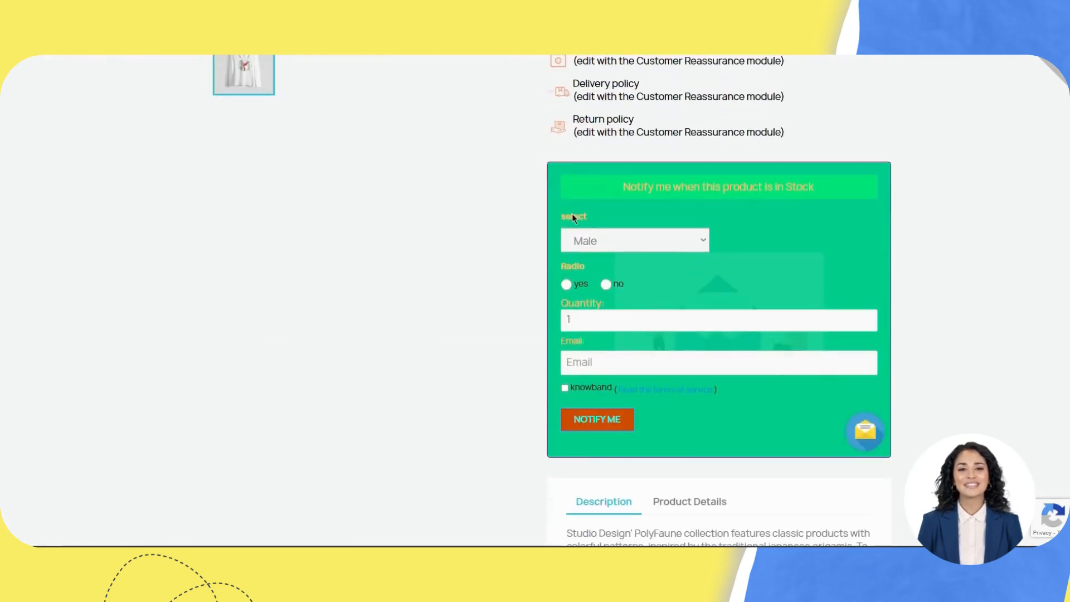
pyautogui.doubleClick(571, 266)
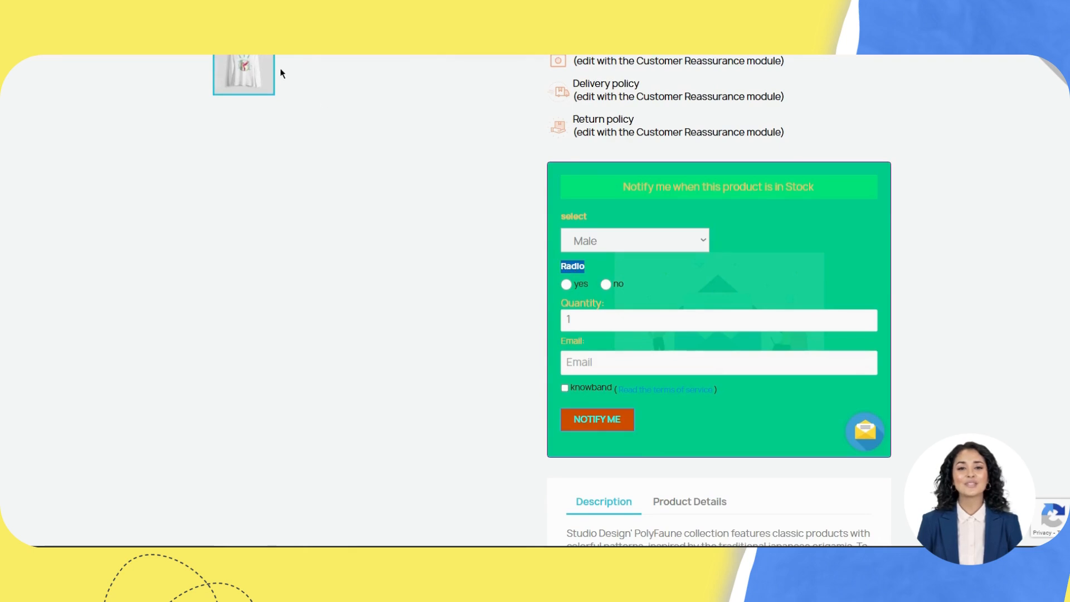
pyautogui.click(290, 7)
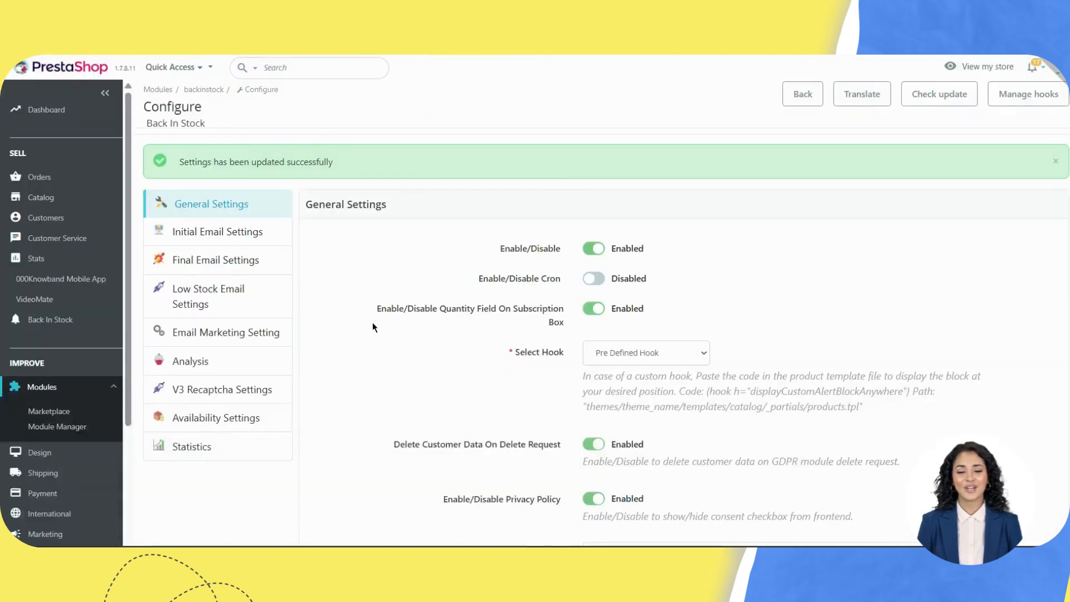
# Step: Open the Subscriber List and check the three Hummingbird notebook subscriptions show back-in-stock mail Sent
pyautogui.moveTo(73, 322)
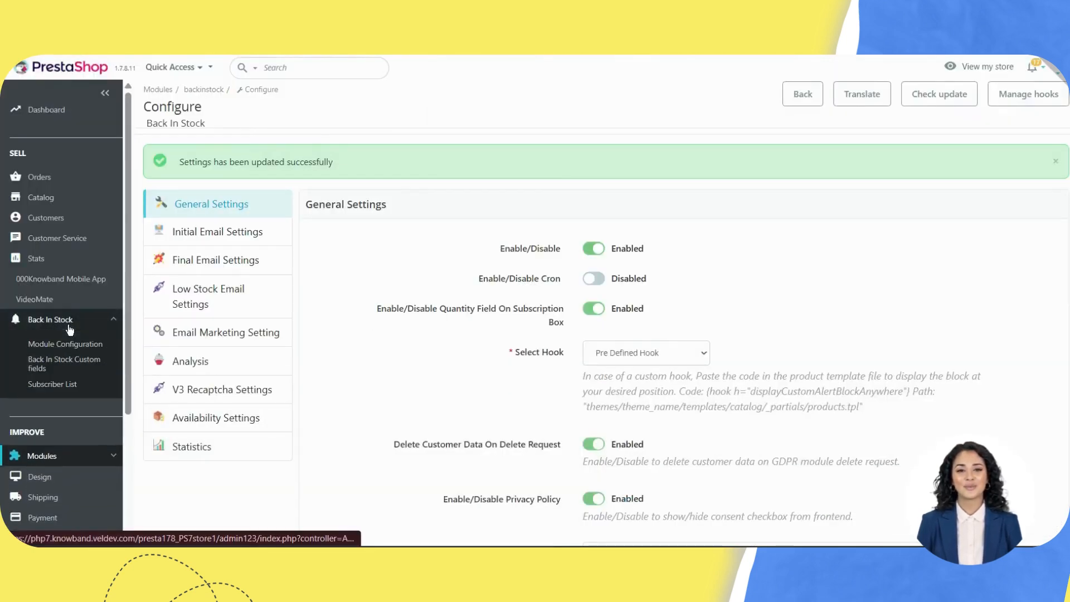
pyautogui.click(54, 384)
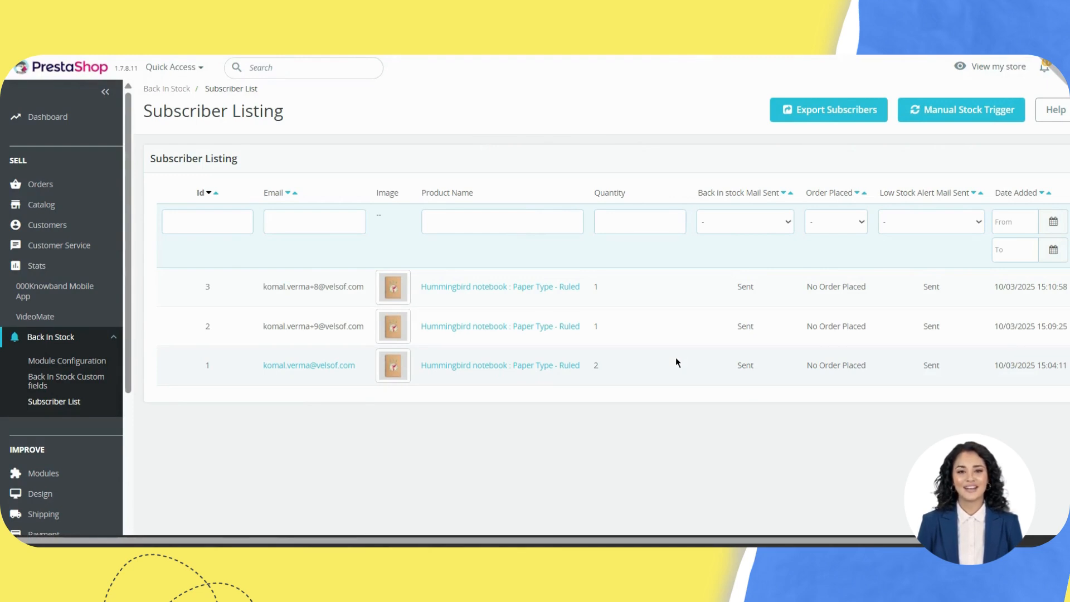
pyautogui.hscroll(3, 675, 363)
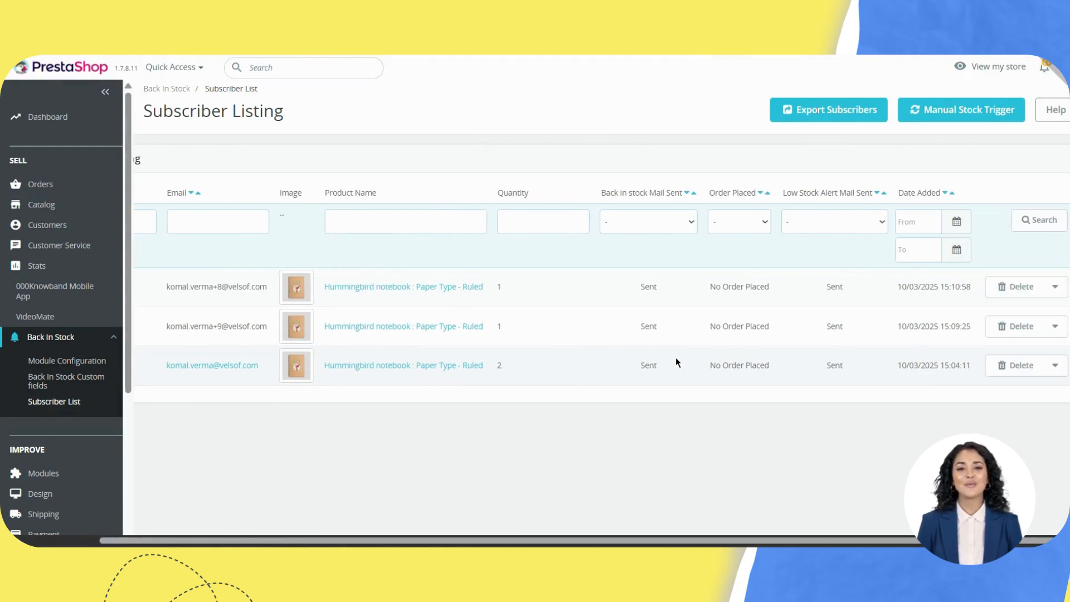
pyautogui.moveTo(642, 193); pyautogui.dragTo(687, 194)
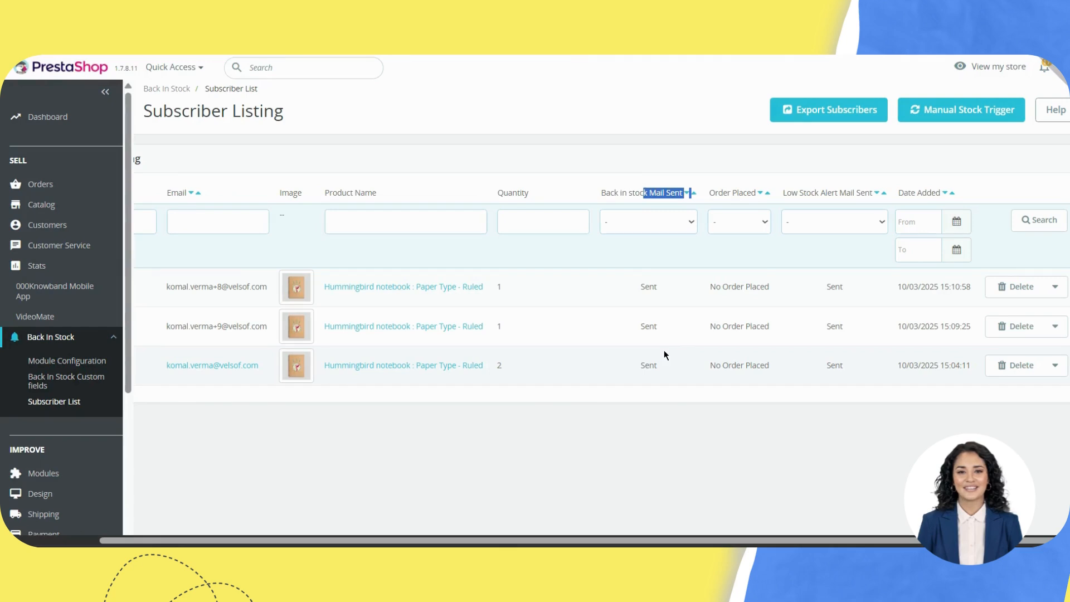
pyautogui.moveTo(658, 286); pyautogui.dragTo(640, 289)
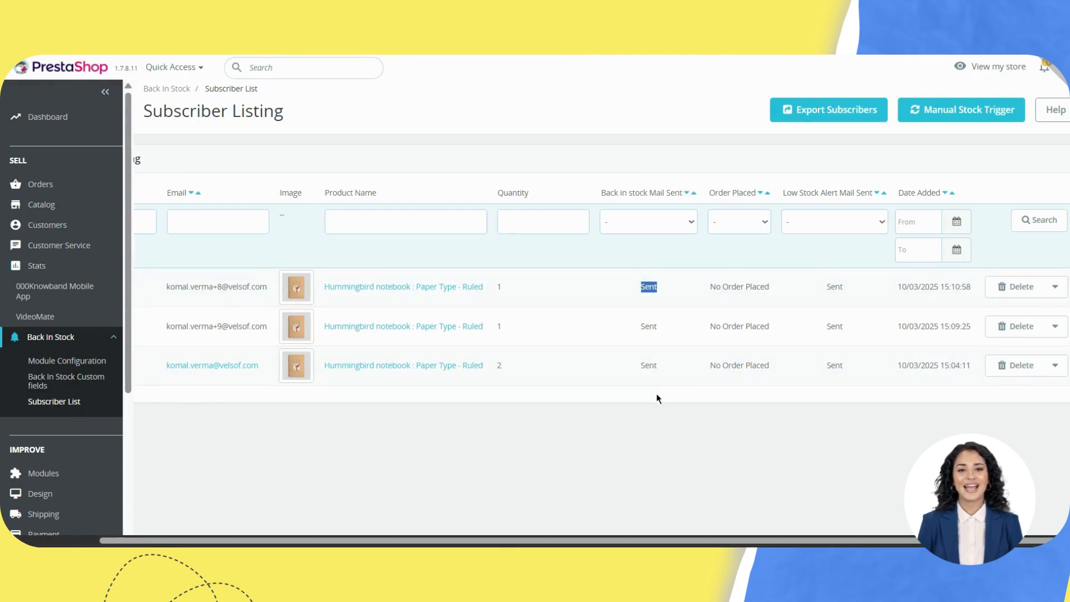
pyautogui.hscroll(-3, 640, 363)
pyautogui.hscroll(3, 623, 348)
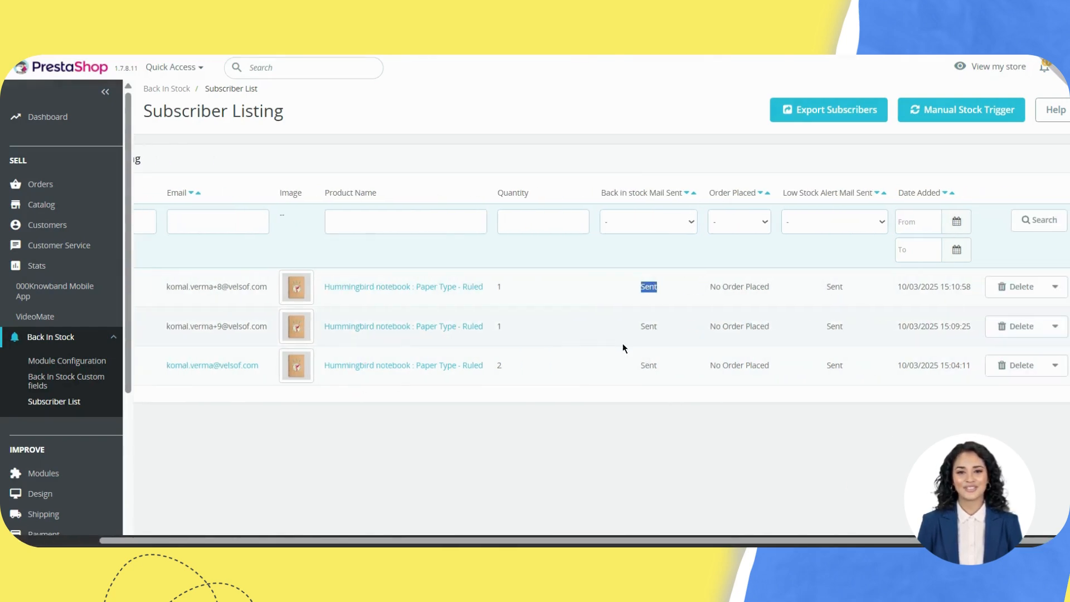